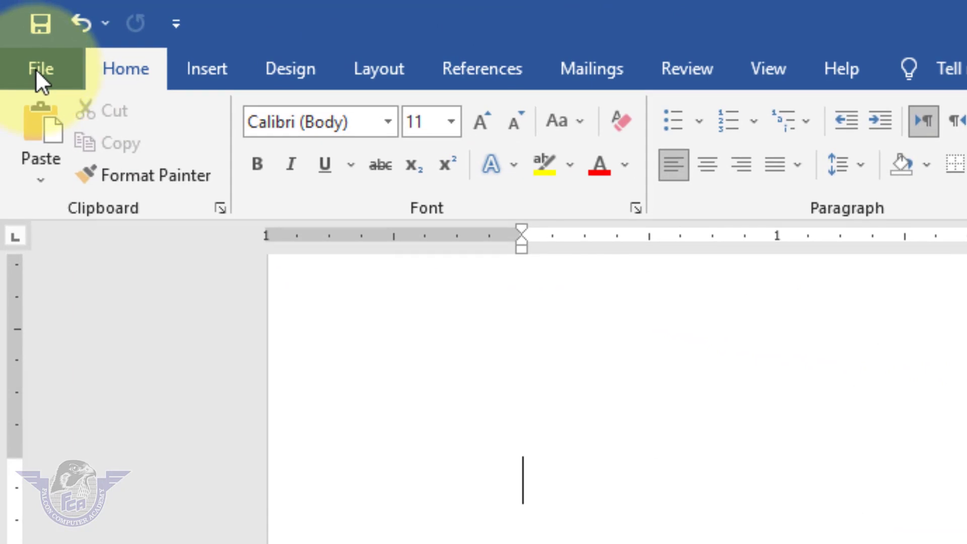
Create a new blank document (Document3) and open the Insert tab's Shapes gallery
left_click(37, 71)
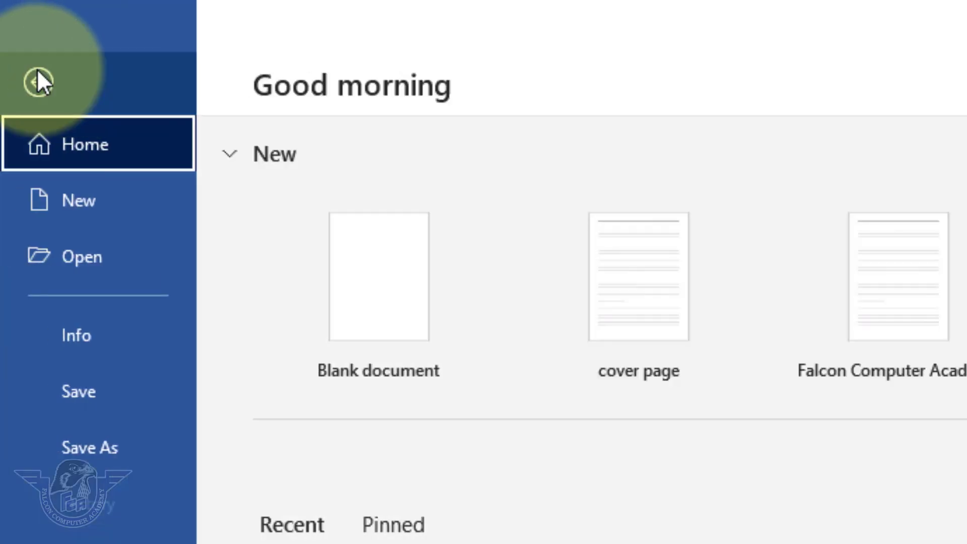
left_click(62, 208)
left_click(371, 317)
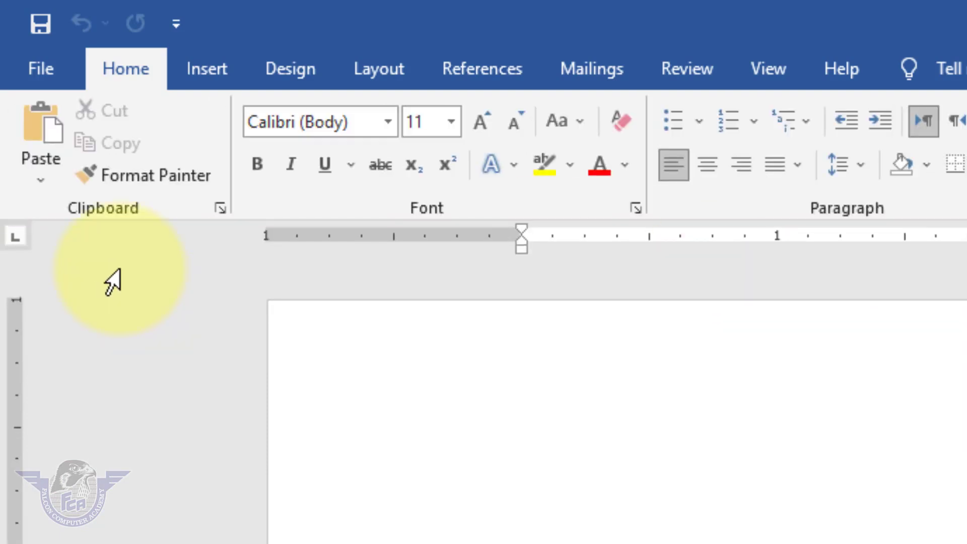
left_click(212, 72)
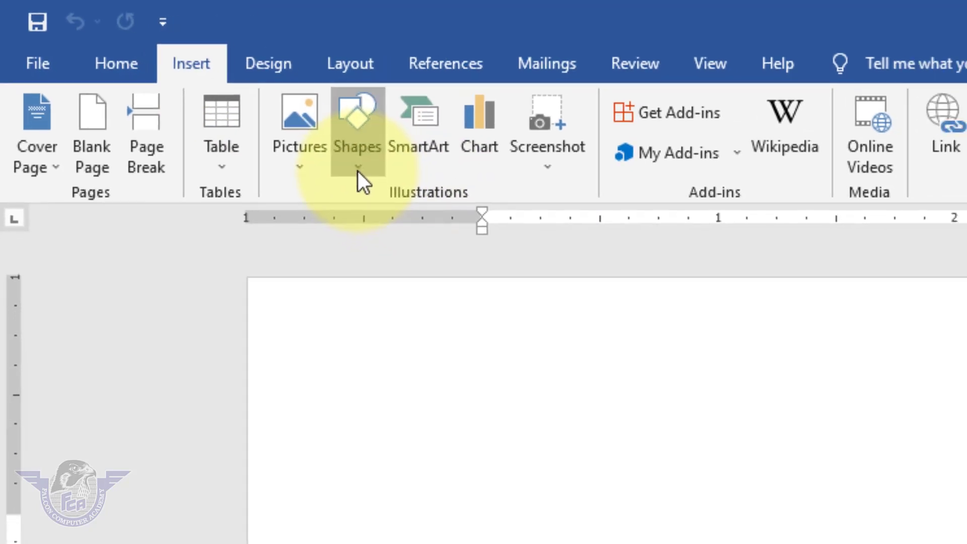
left_click(387, 176)
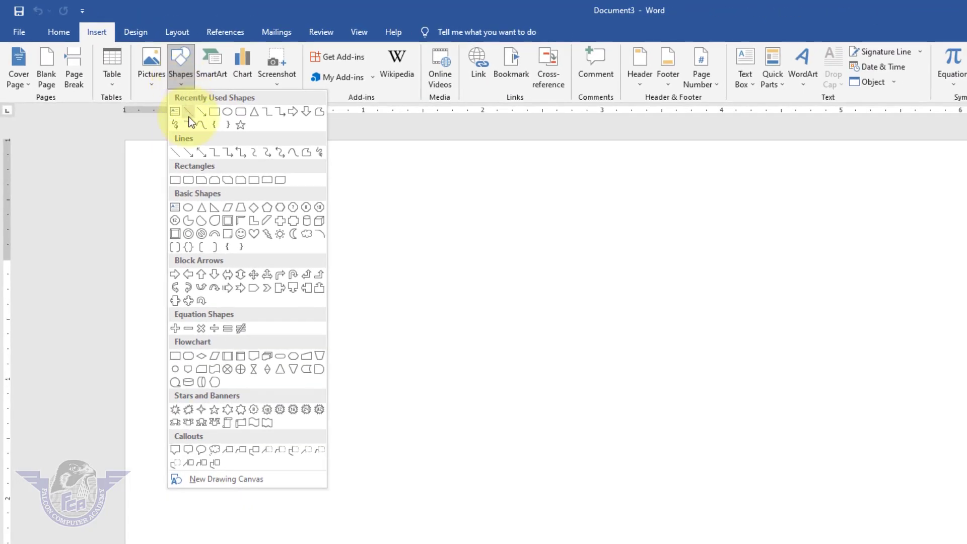
Draw a 3.02" by 2.48" isosceles triangle and flip it vertically to point downward
left_click(201, 212)
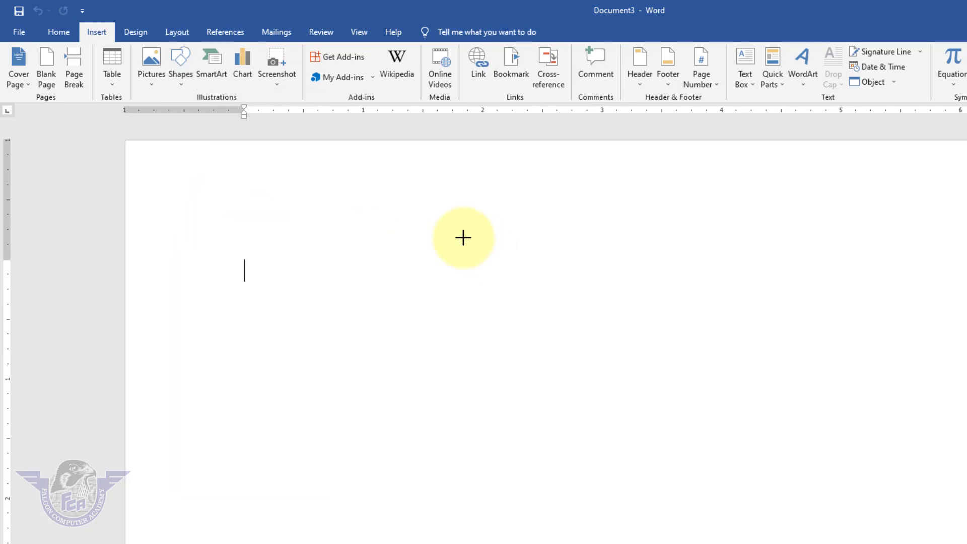
left_click_drag(462, 238, 607, 417)
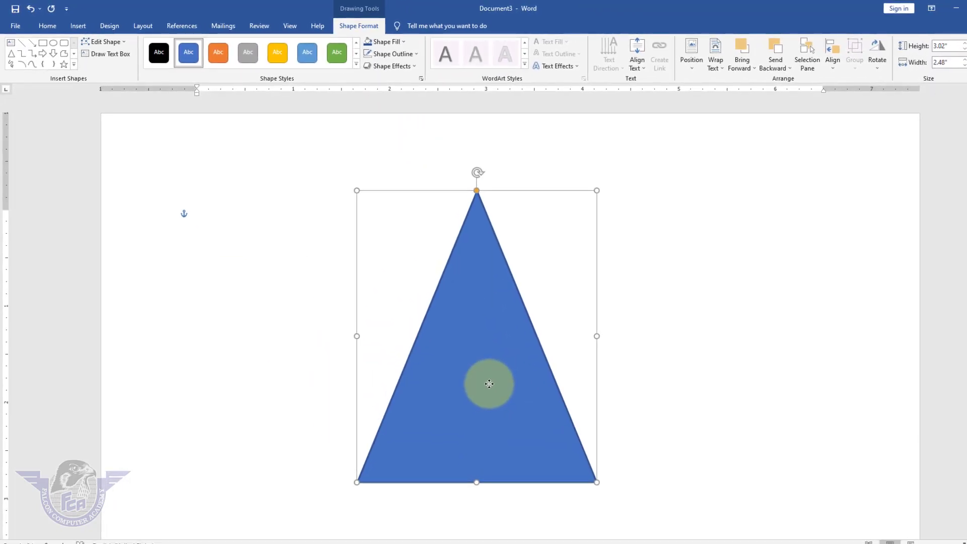
left_click_drag(489, 384, 475, 378)
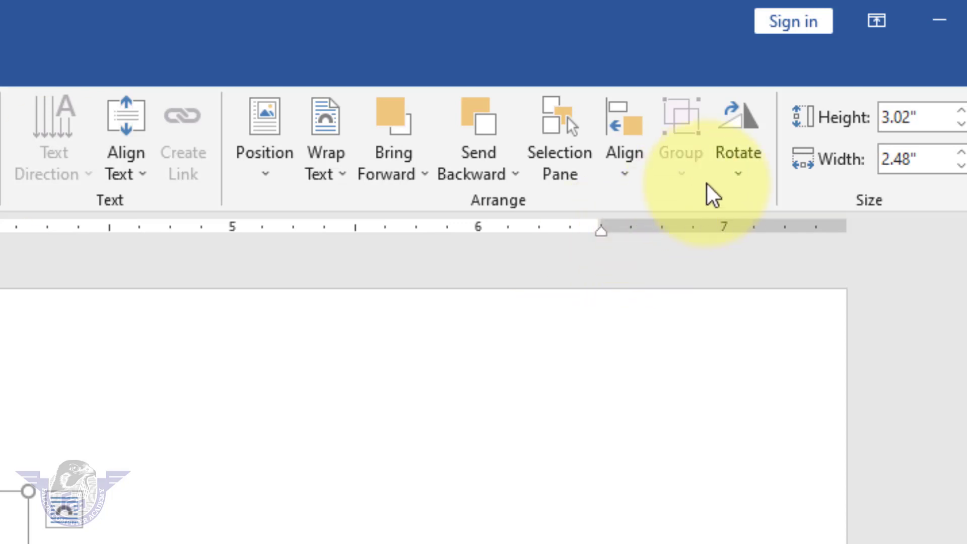
left_click(734, 175)
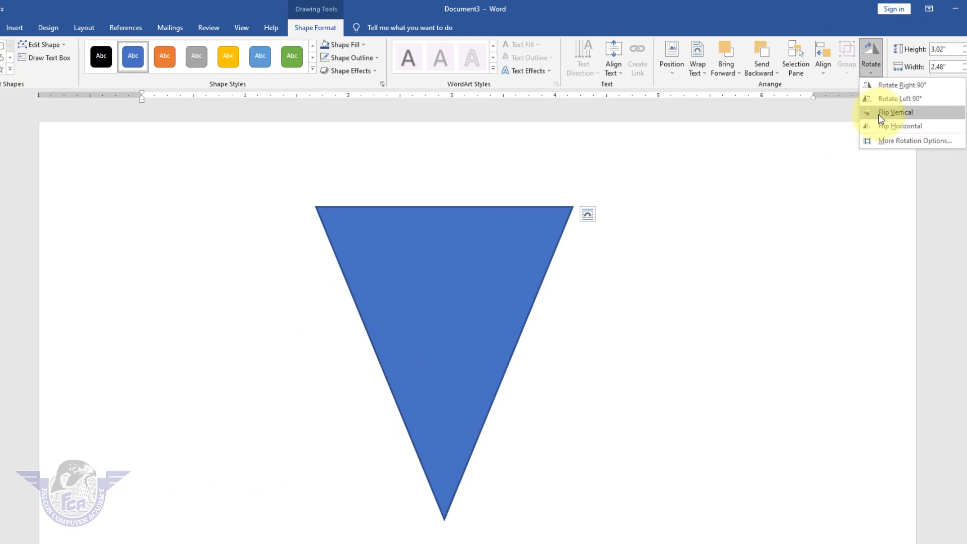
left_click(881, 119)
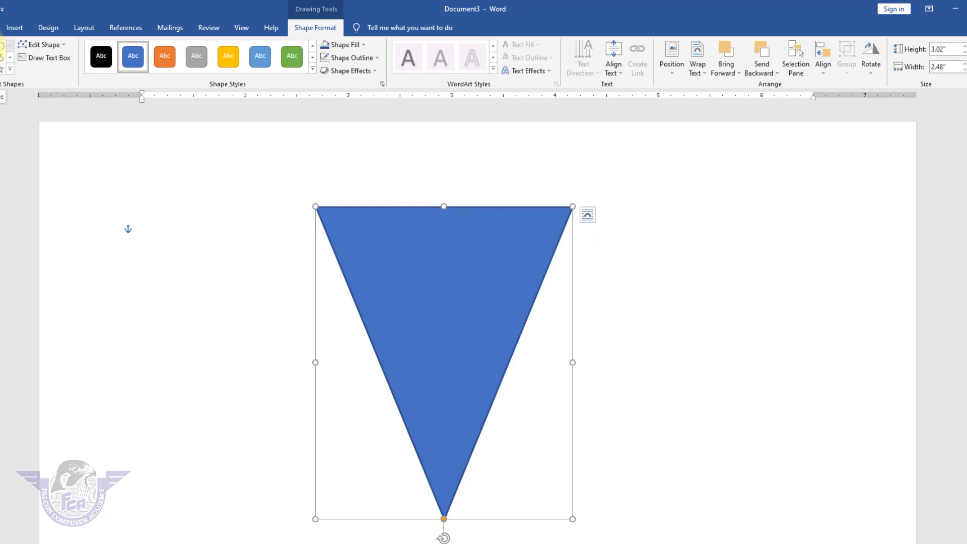
Draw a wide blue rectangle bar across the middle of the inverted triangle
left_click_drag(293, 301, 599, 353)
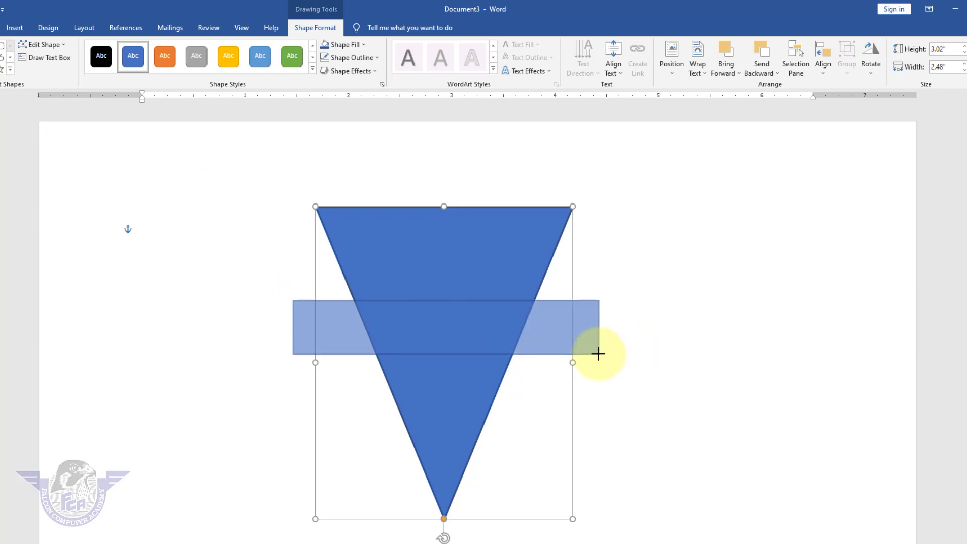
left_click_drag(599, 354, 599, 353)
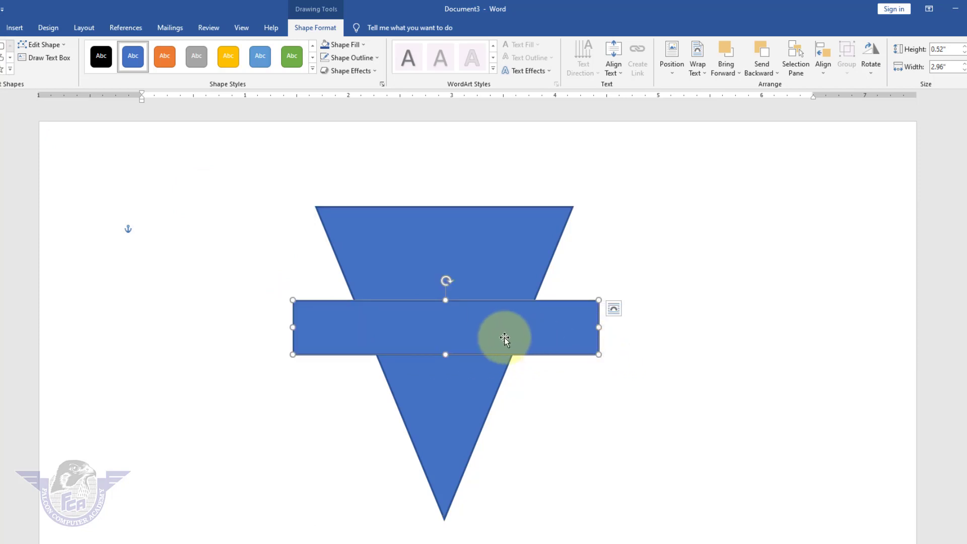
mouse_move(503, 344)
left_mouse_down()
mouse_move(501, 330)
mouse_move(502, 341)
left_mouse_up()
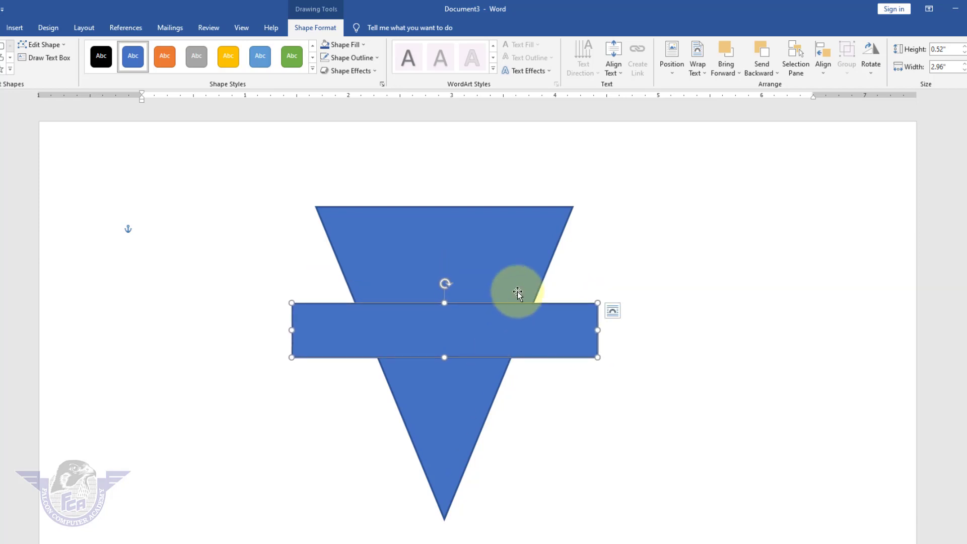
Select the bar and the triangle together and align their centres
key("shift")
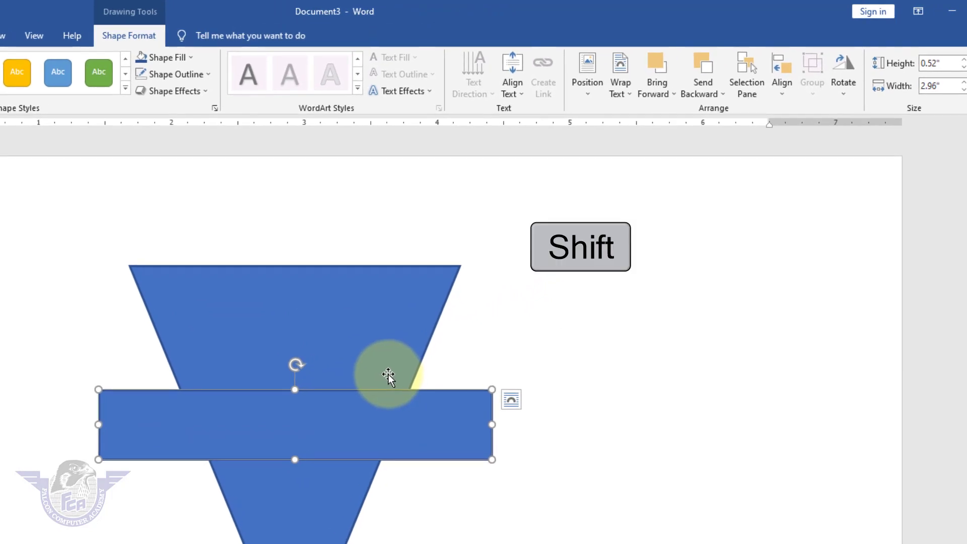
left_click(242, 300, "shift")
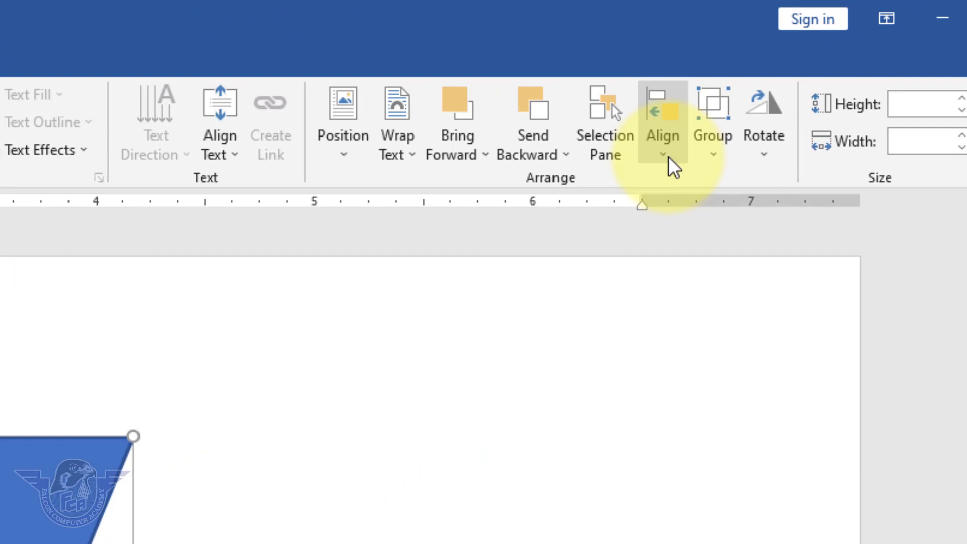
left_click(785, 95)
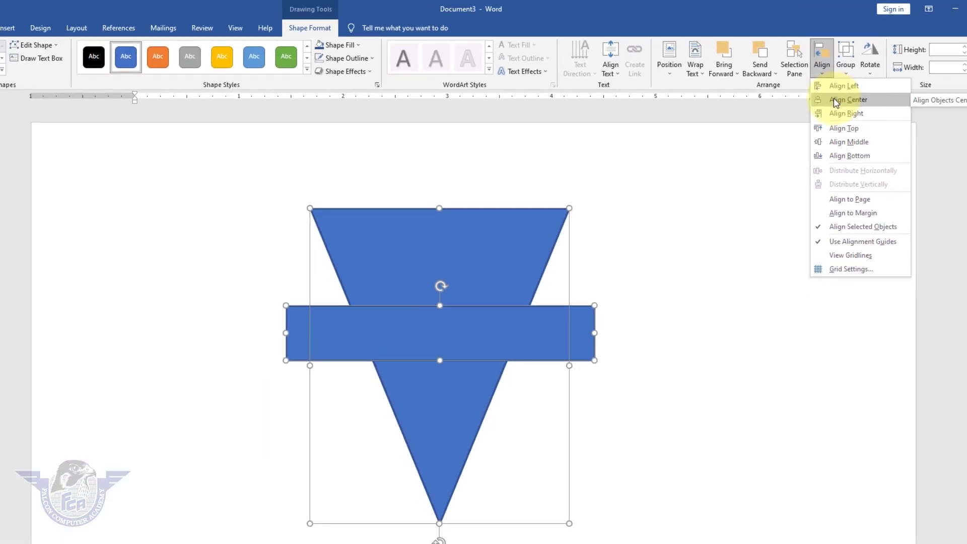
left_click(833, 100)
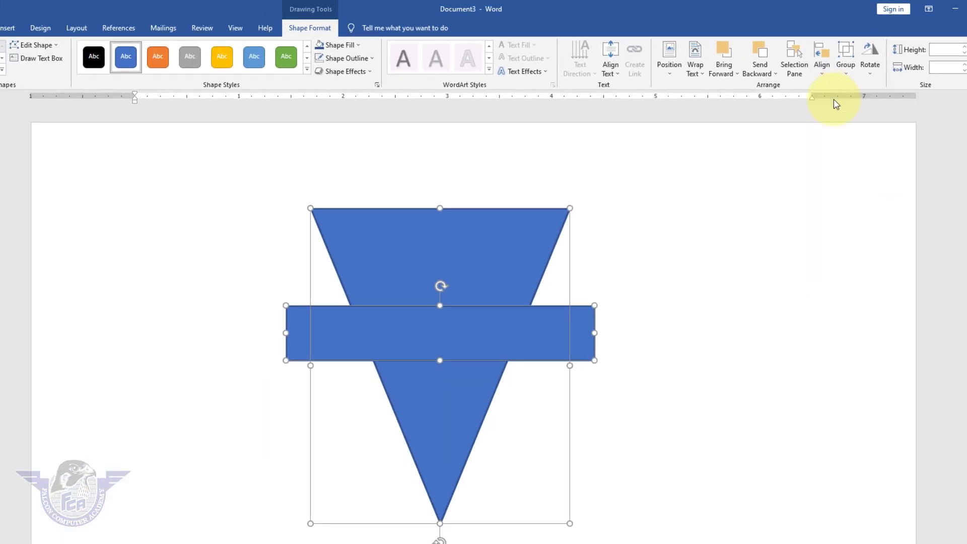
left_click(701, 292)
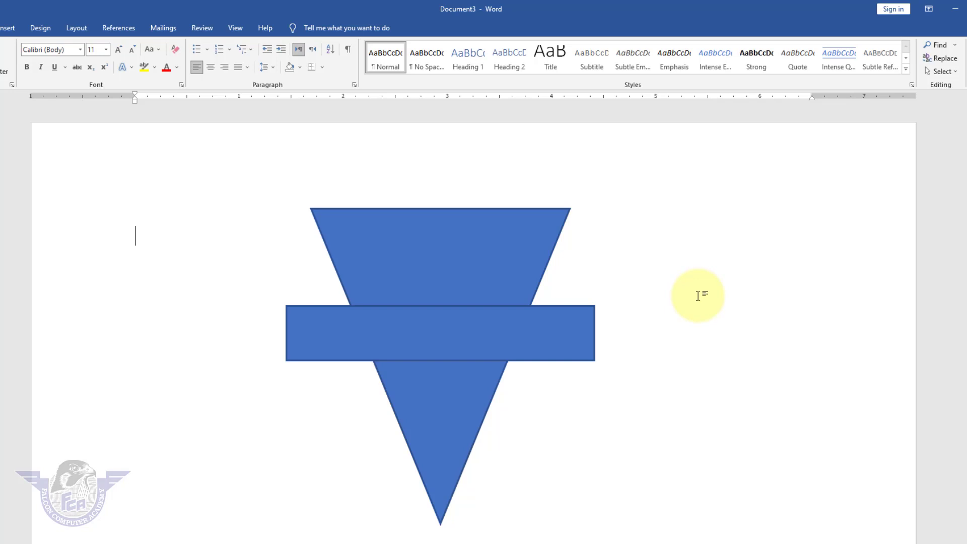
Give the rectangle bar no outline and a dark blue fill
left_click(582, 327)
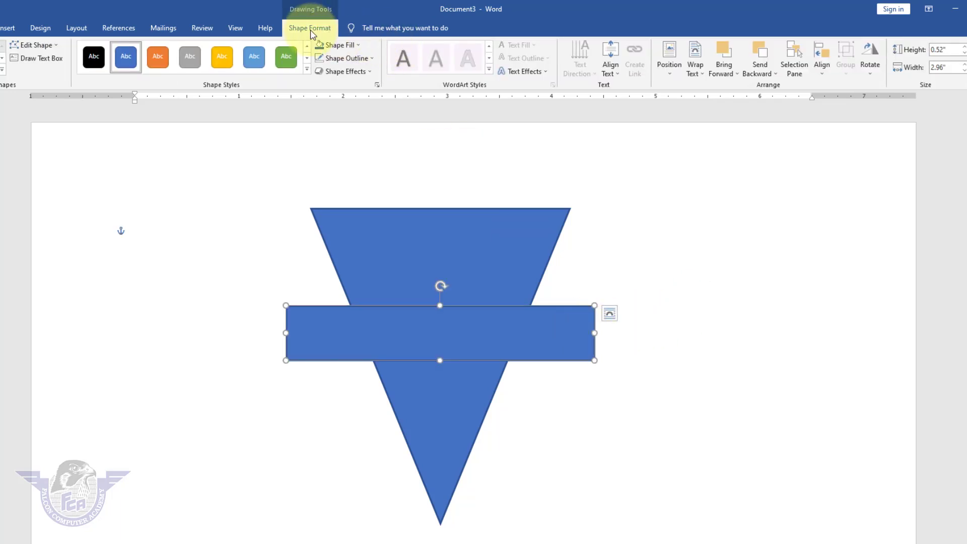
left_click(372, 59)
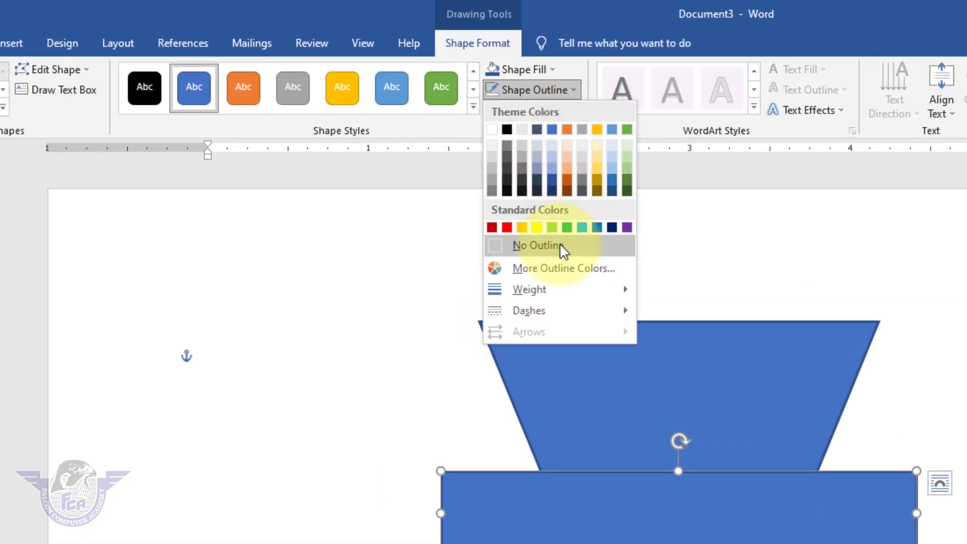
left_click(558, 245)
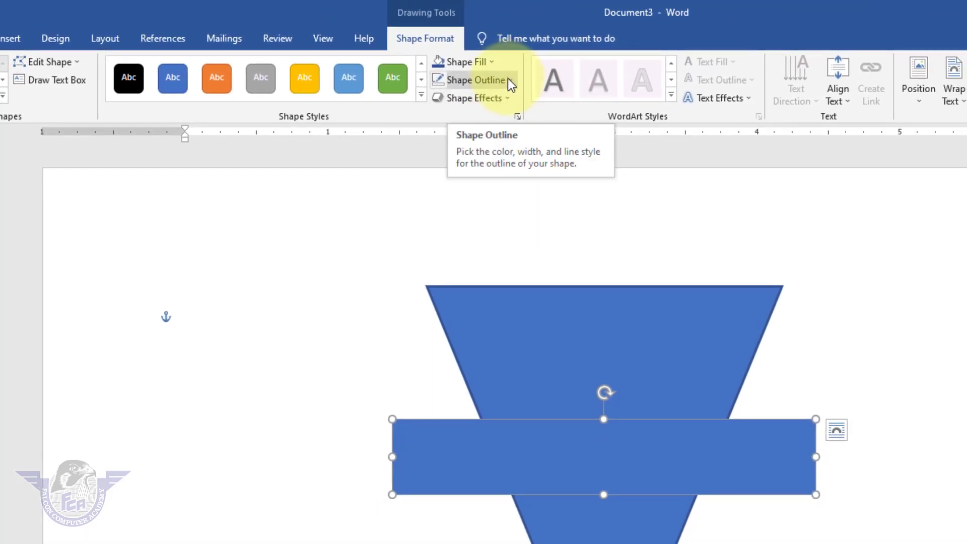
left_click(492, 65)
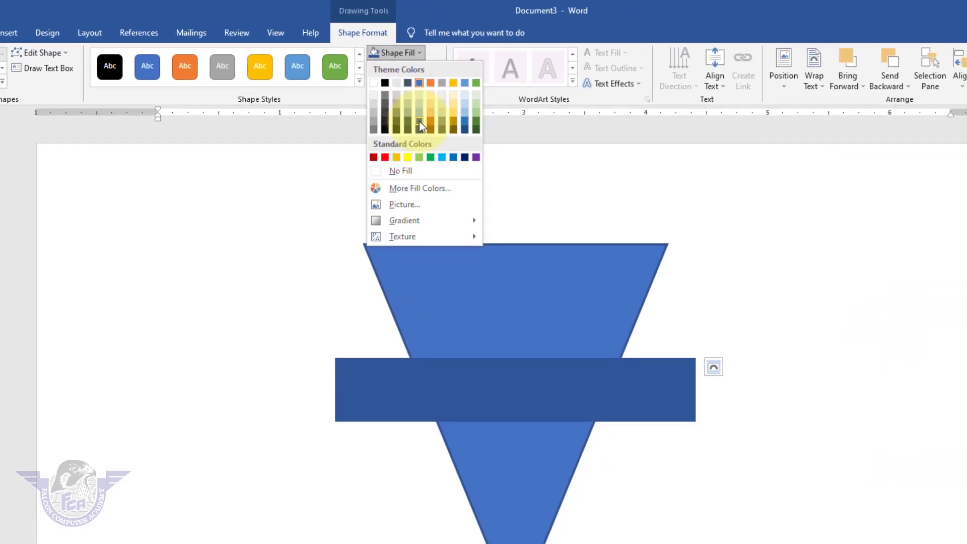
left_click(364, 107)
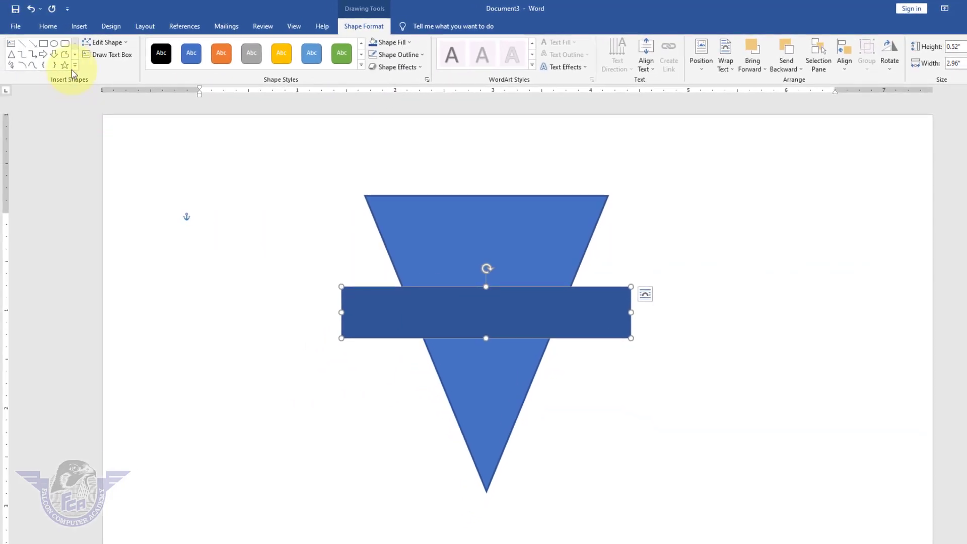
Draw a small triangle below the bar's left end, shifting its apex to the right
left_click(75, 68)
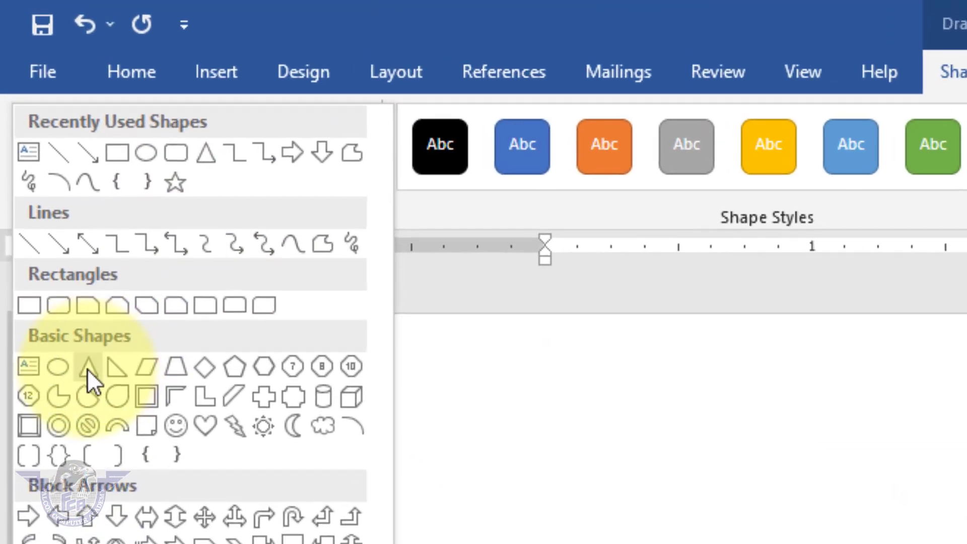
left_click(32, 145)
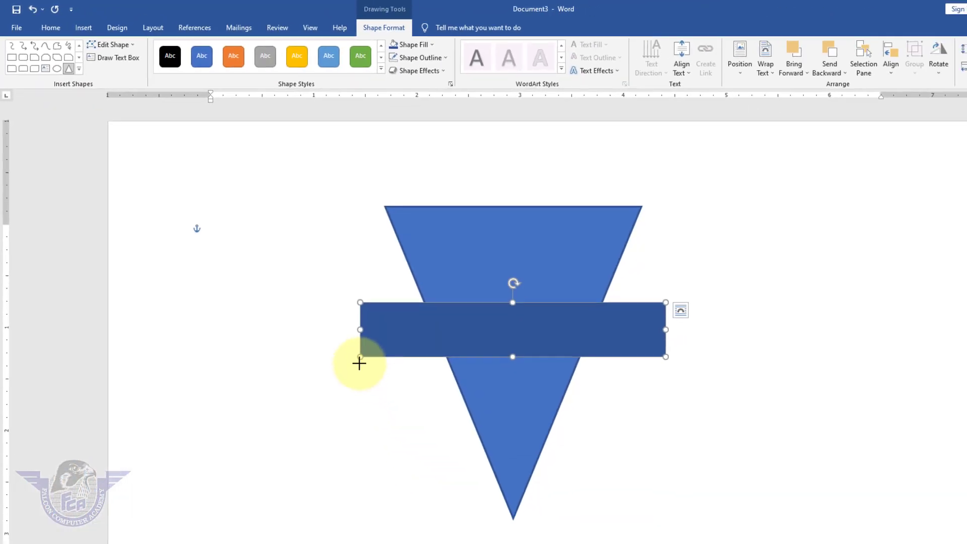
left_click_drag(360, 357, 478, 434)
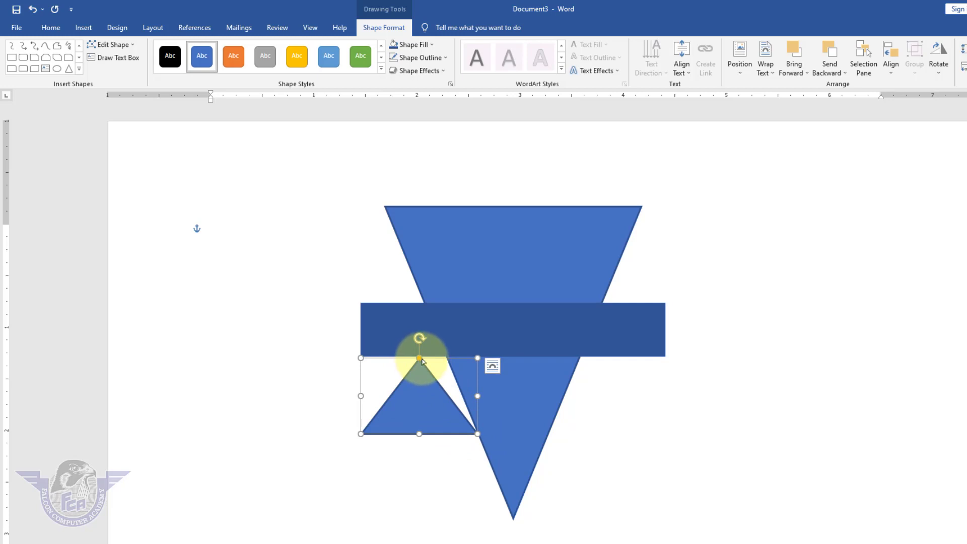
left_click_drag(419, 357, 445, 356)
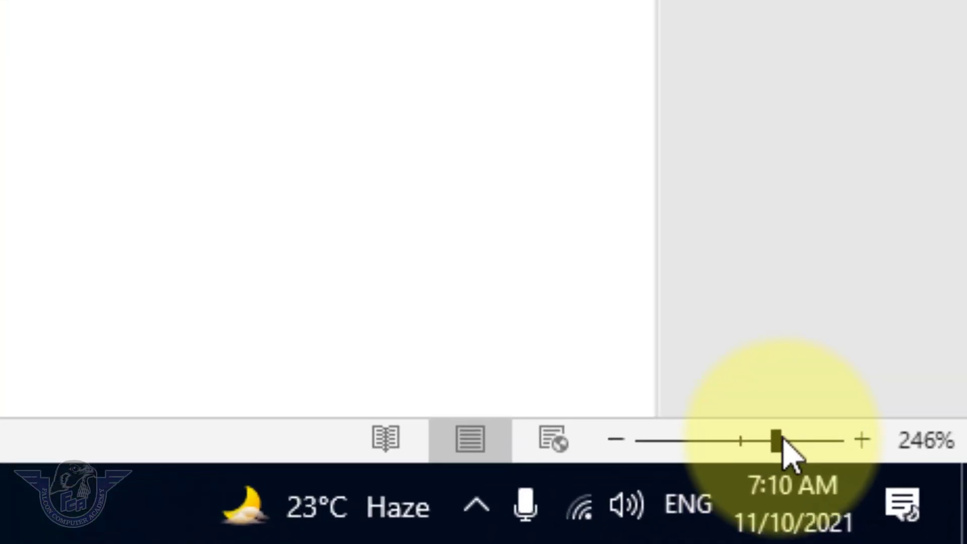
left_click_drag(778, 443, 827, 442)
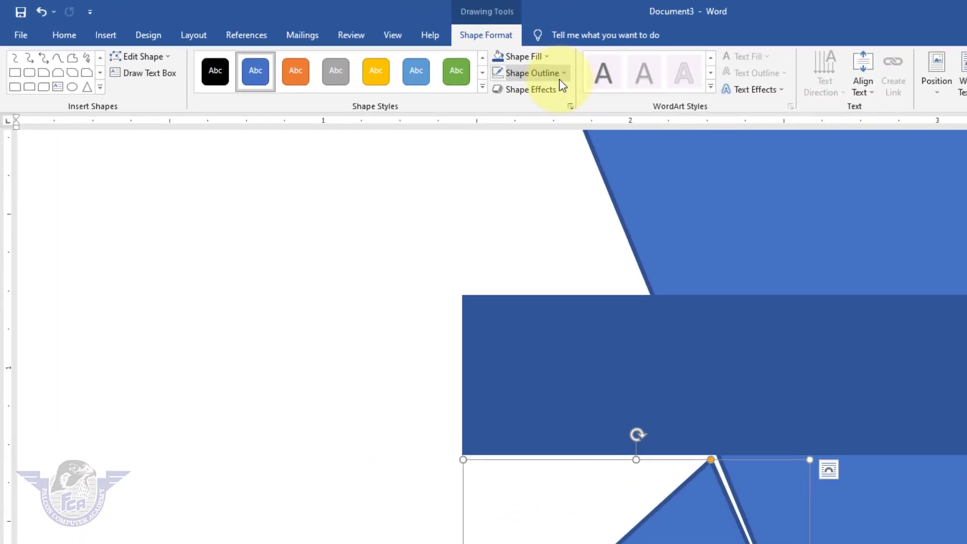
Remove the small triangle's outline and nudge its peak to the funnel's edge
left_click(397, 52)
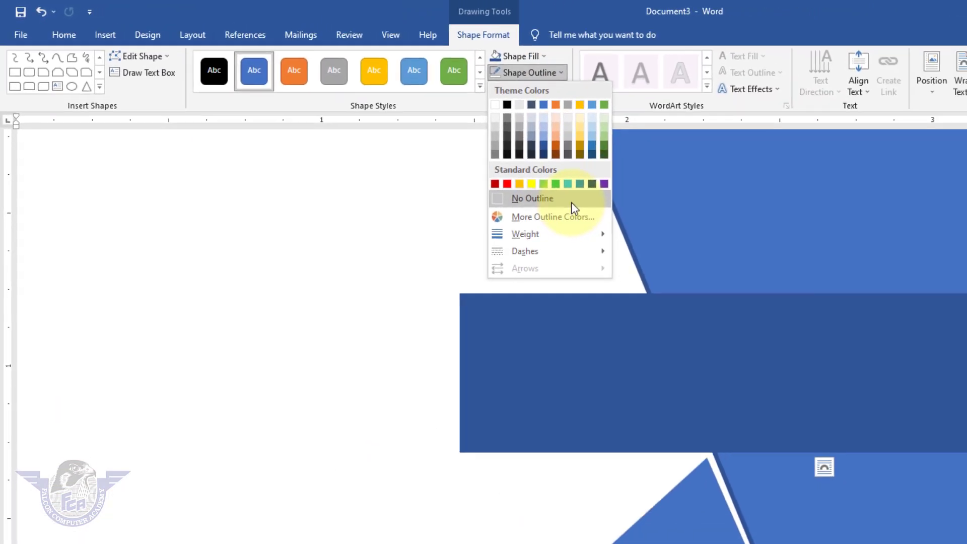
left_click(571, 202)
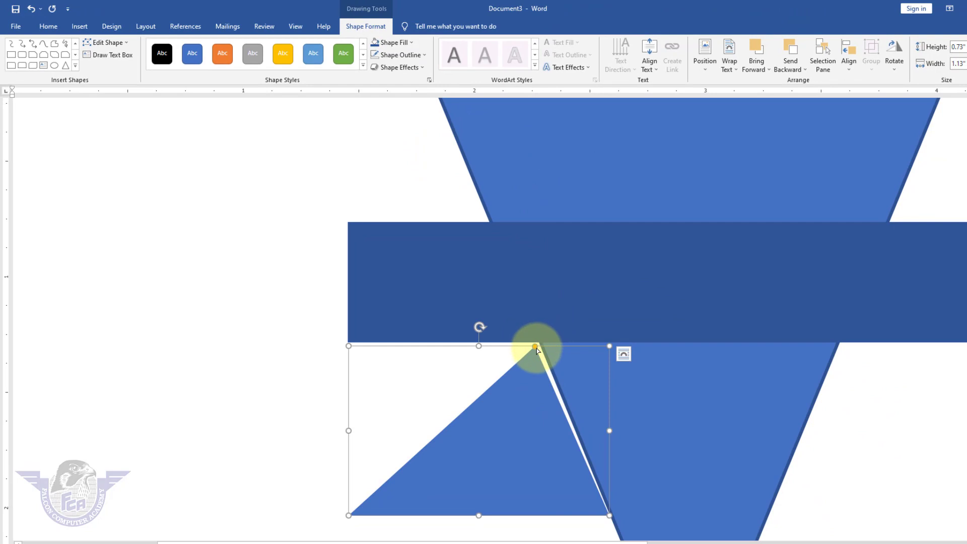
left_click_drag(537, 349, 540, 345)
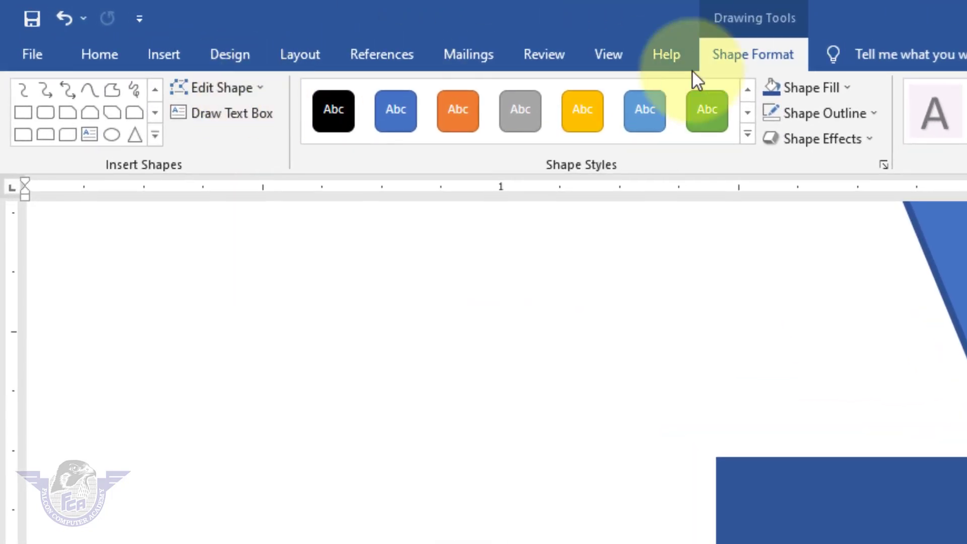
Edit the small triangle's points to sit under the bar's left end, and fill it black
left_click(252, 90)
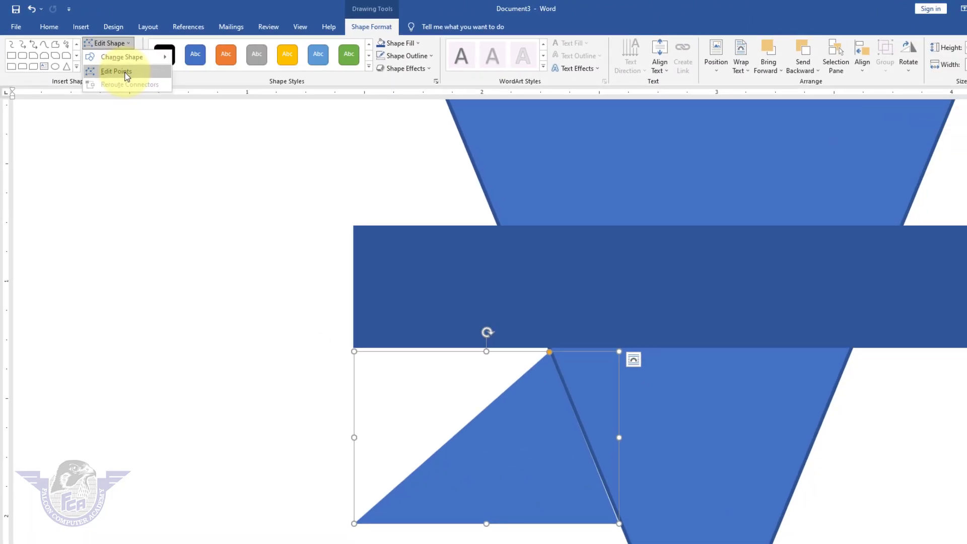
left_click(231, 142)
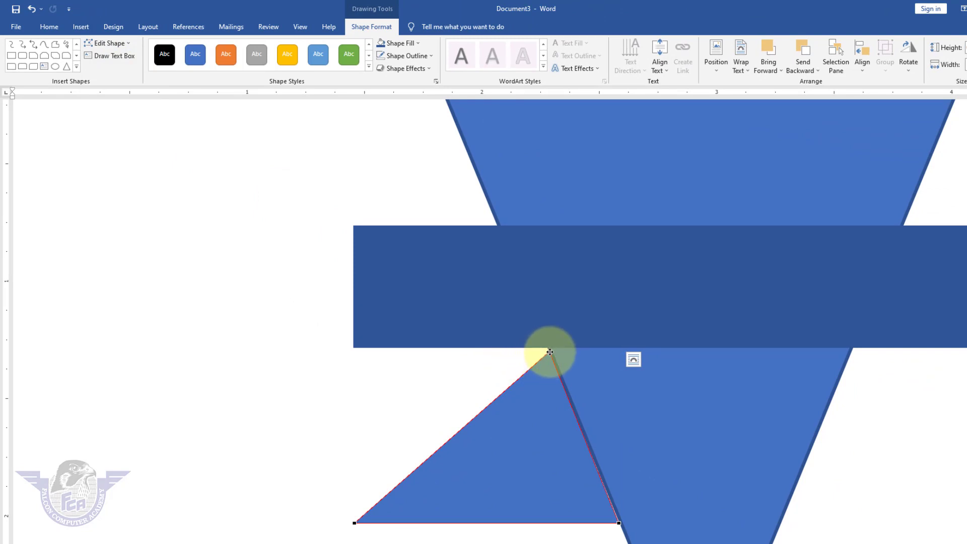
left_click_drag(549, 346, 547, 346)
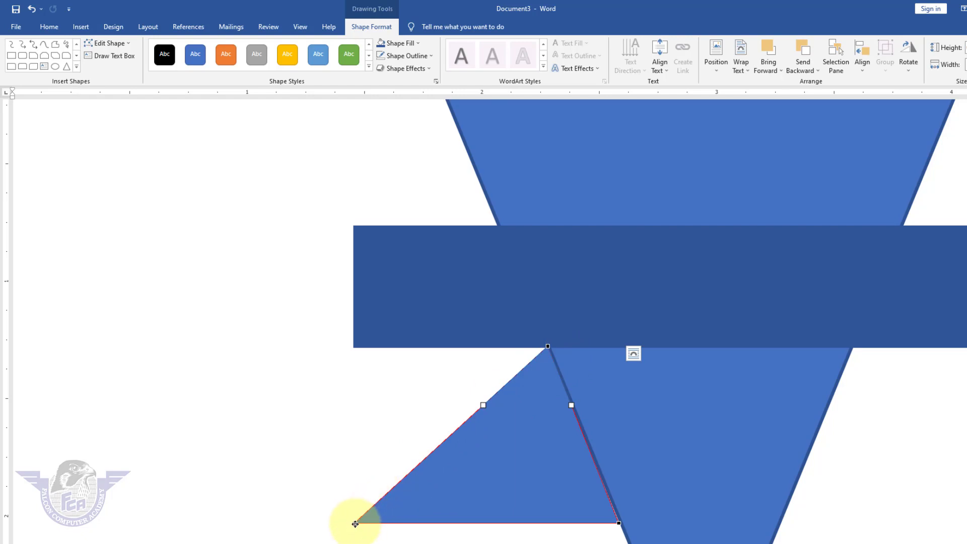
left_click_drag(355, 524, 351, 347)
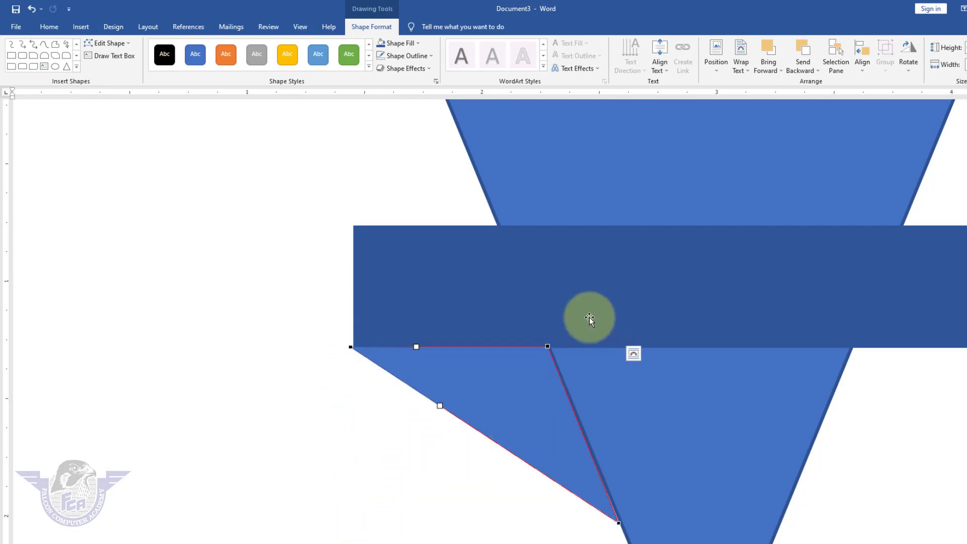
left_click(417, 44)
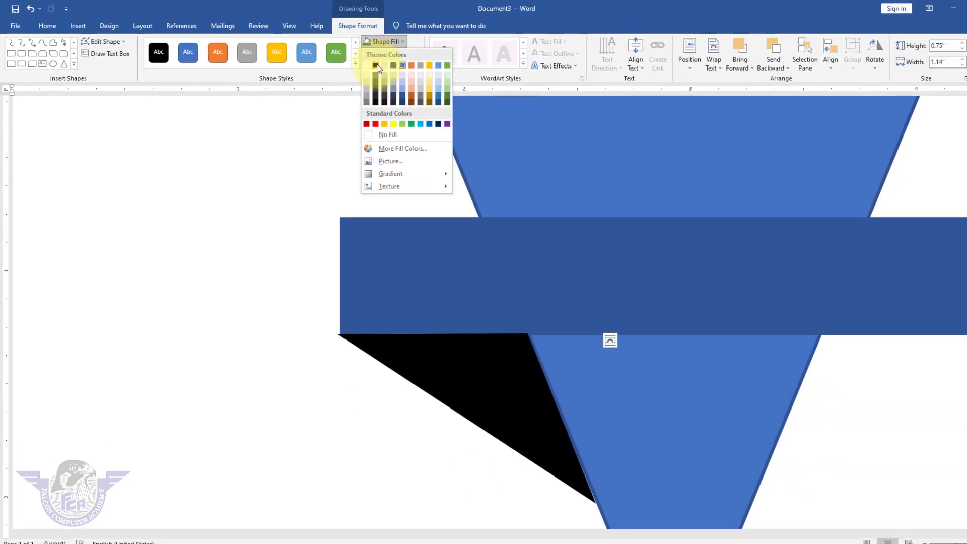
left_click(411, 70)
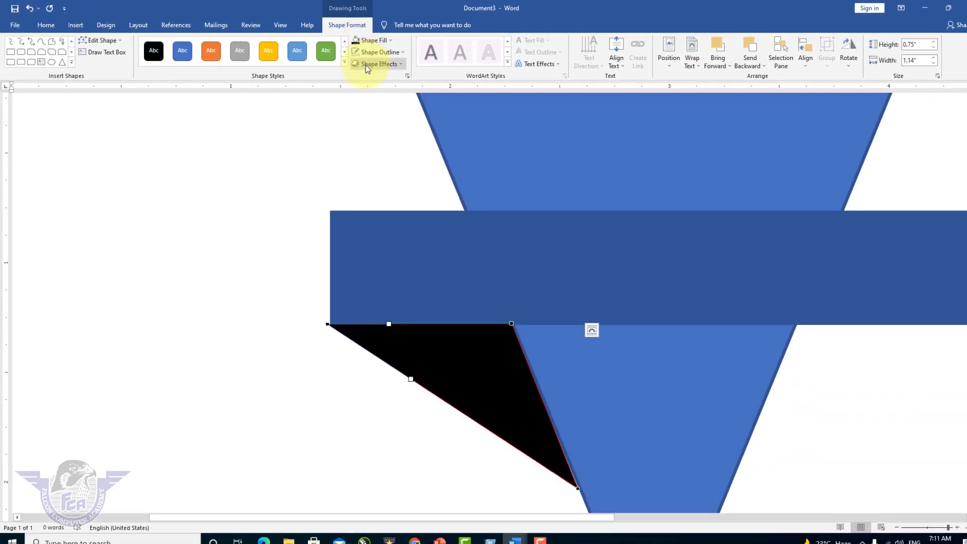
Adjust one corner point of the black wedge with Edit Points
left_click(255, 248)
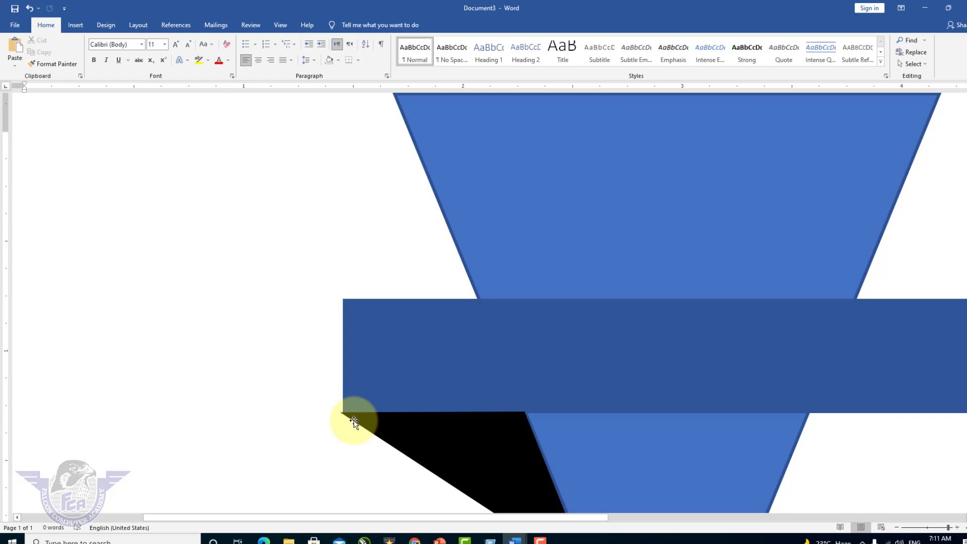
left_click(354, 422)
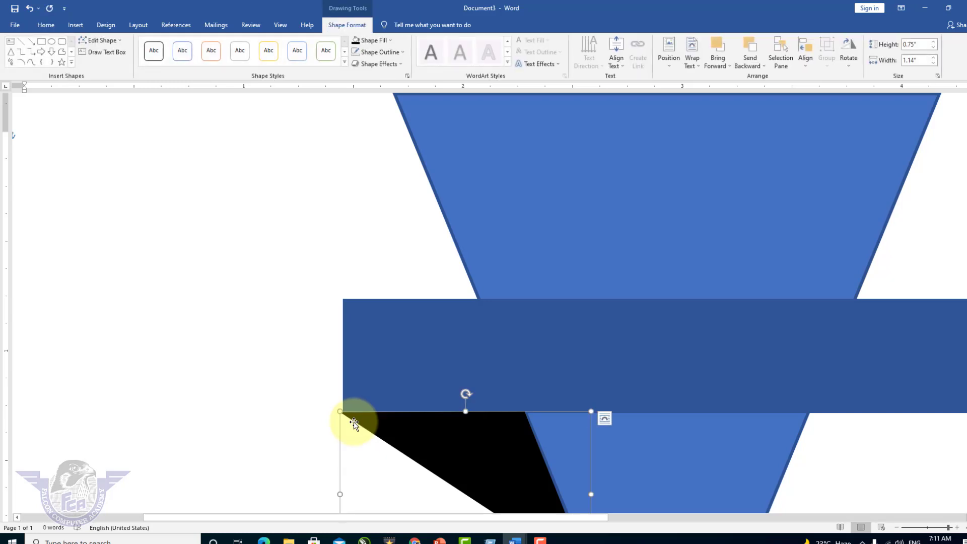
scroll(408, 449, "up", 1)
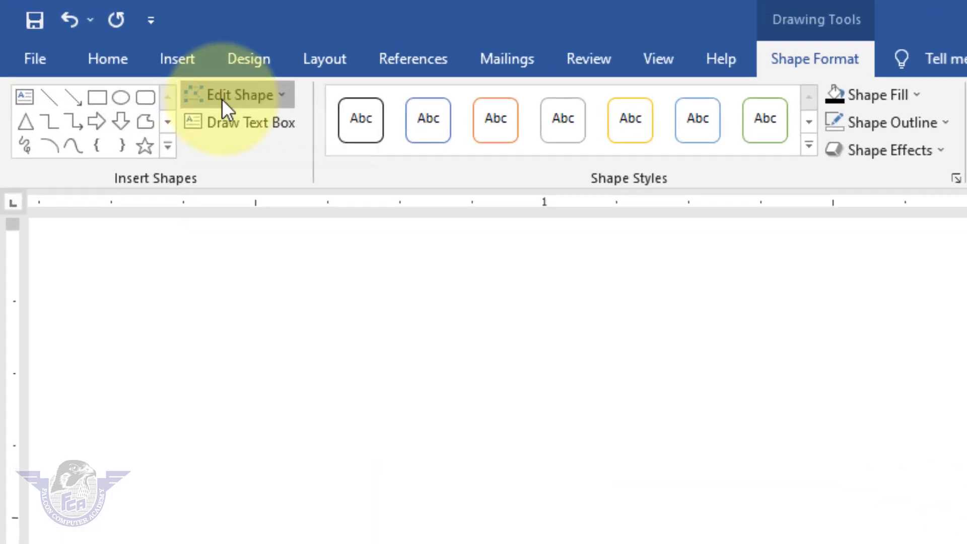
left_click(102, 41)
left_click(105, 67)
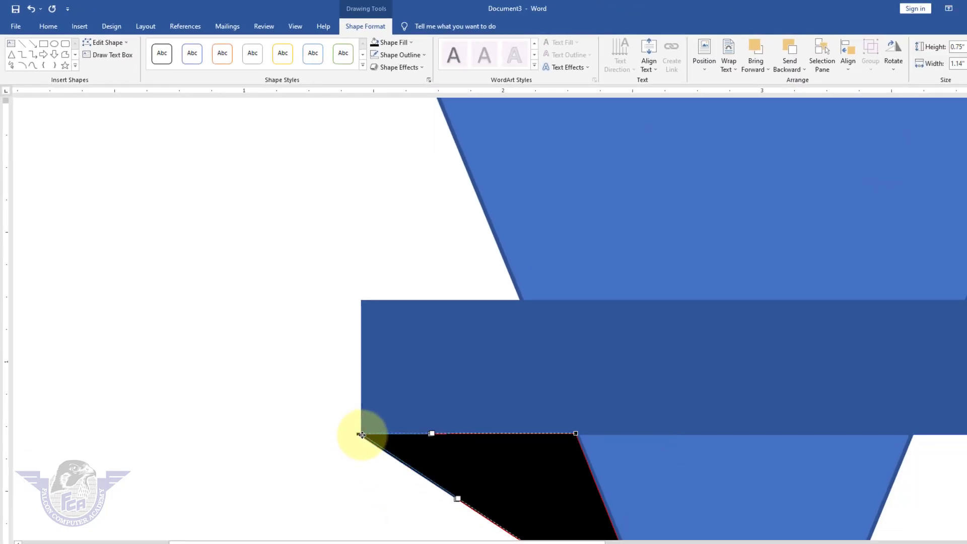
left_click_drag(362, 434, 362, 434)
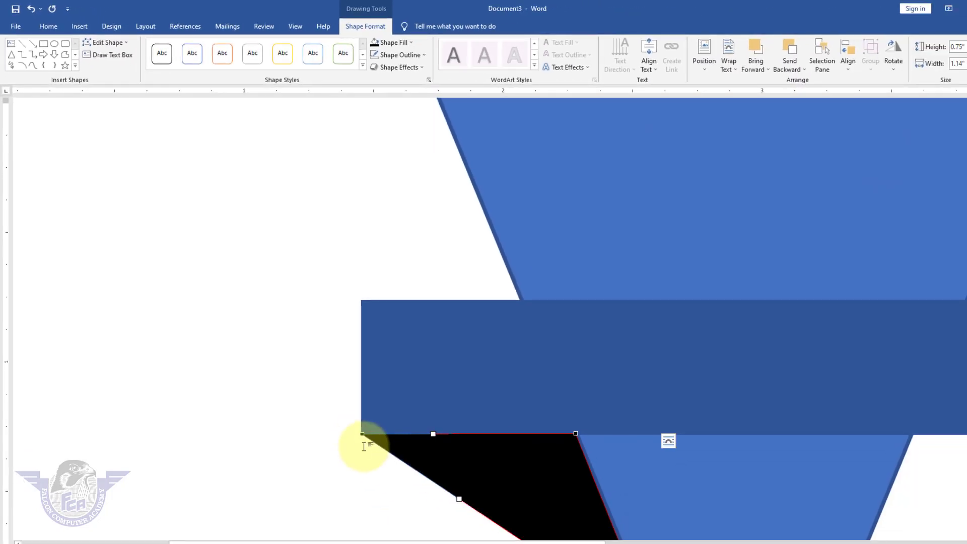
left_click(357, 462)
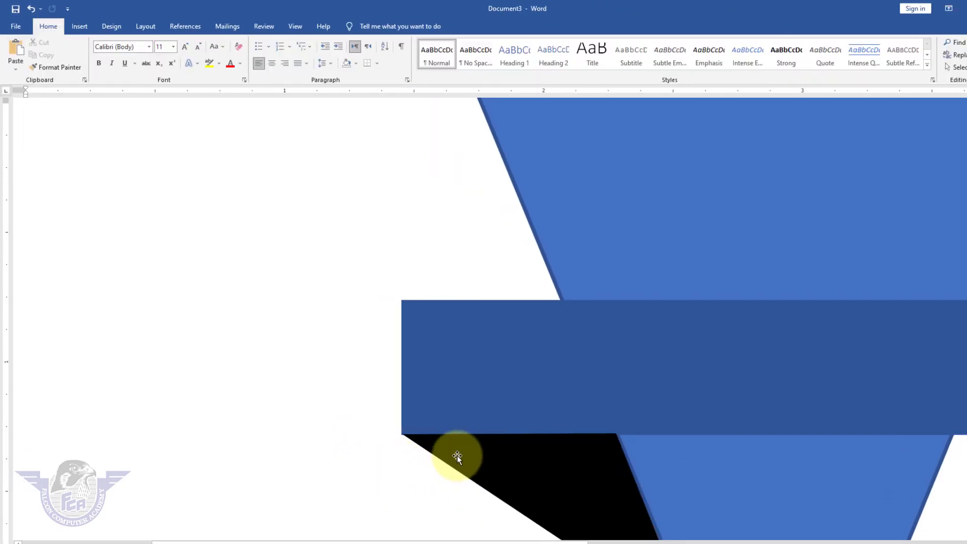
Snap the black wedge's bottom corner onto the funnel's slanted edge
scroll(455, 450, "down", 2, "ctrl")
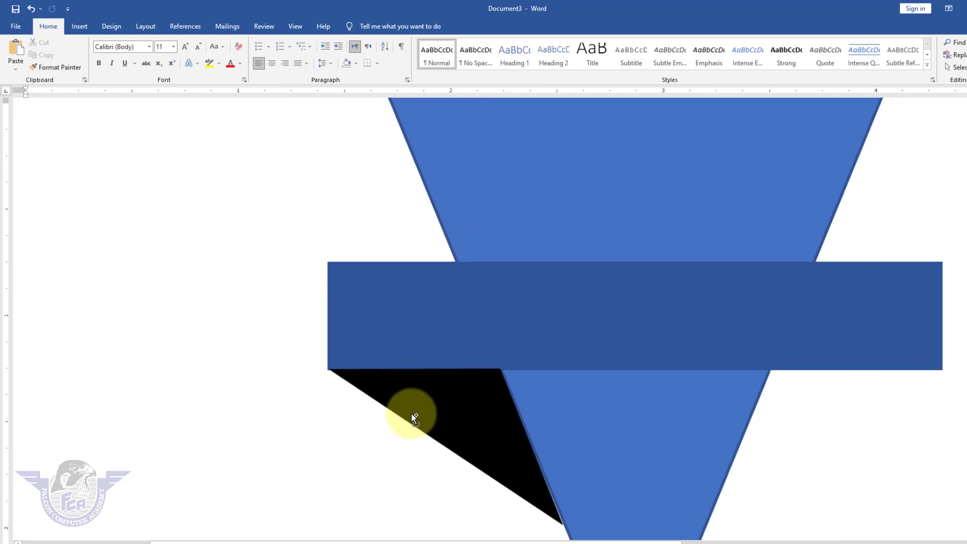
scroll(410, 412, "down", 1, "ctrl")
left_click(418, 410)
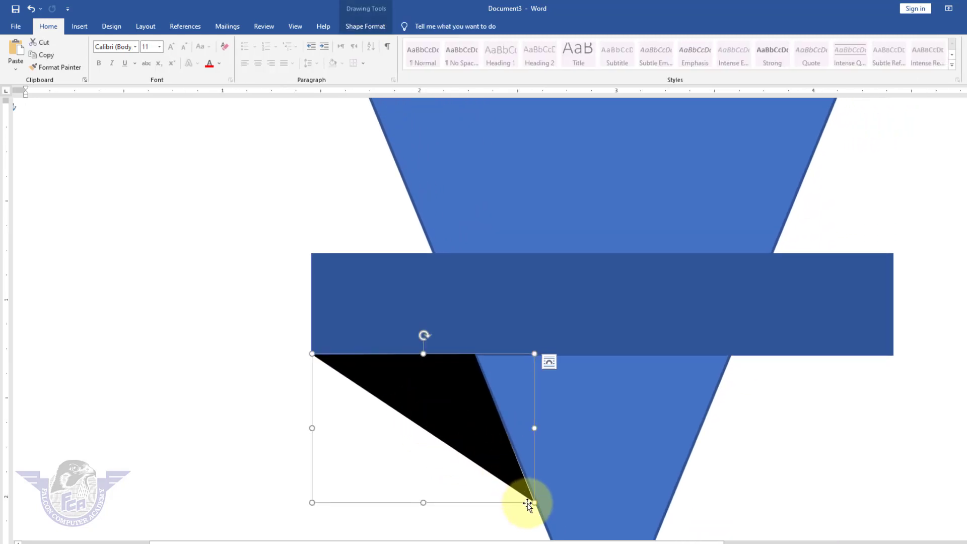
left_click(366, 32)
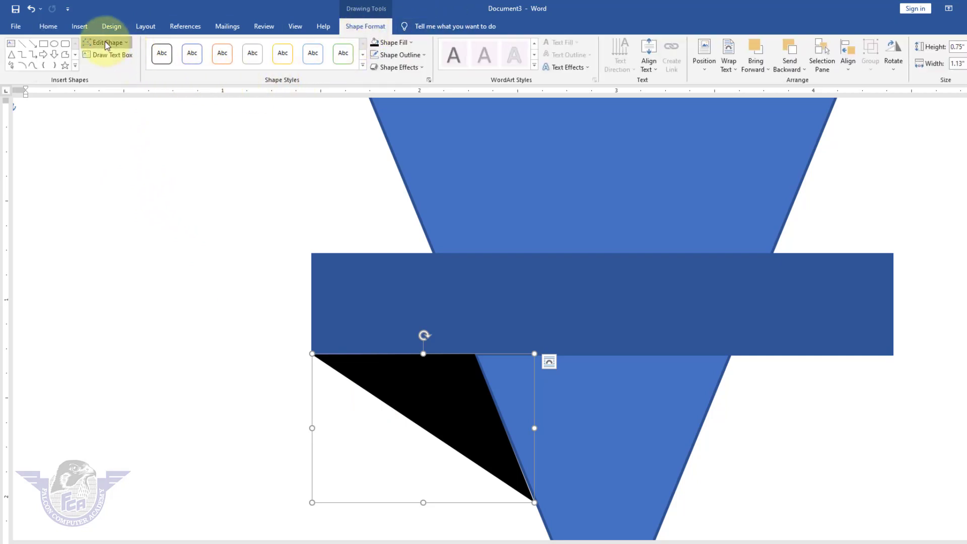
left_click(105, 41)
left_click(111, 69)
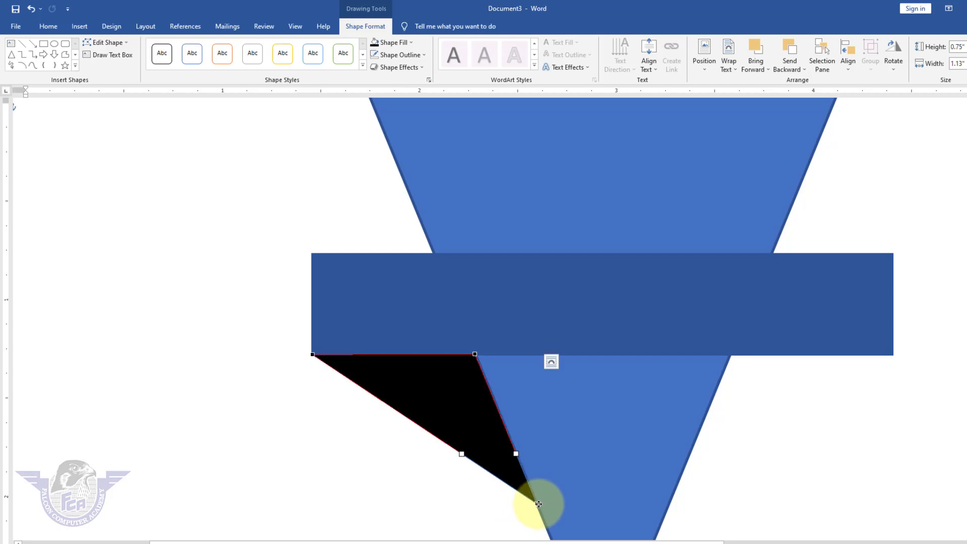
left_click_drag(538, 504, 537, 503)
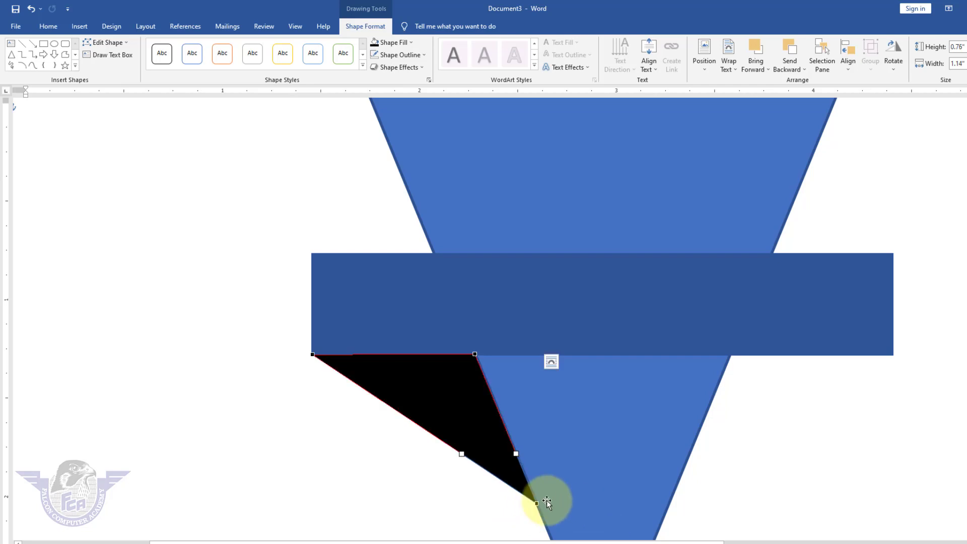
left_click(290, 217)
left_click(412, 391)
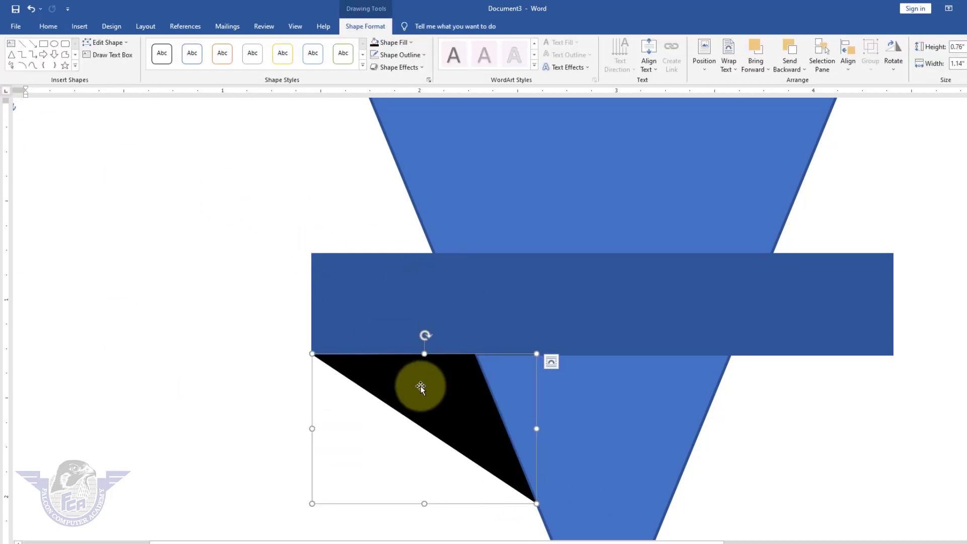
Copy the black wedge to the right, flip it horizontally, and butt it against the funnel's right edge
key("ctrl")
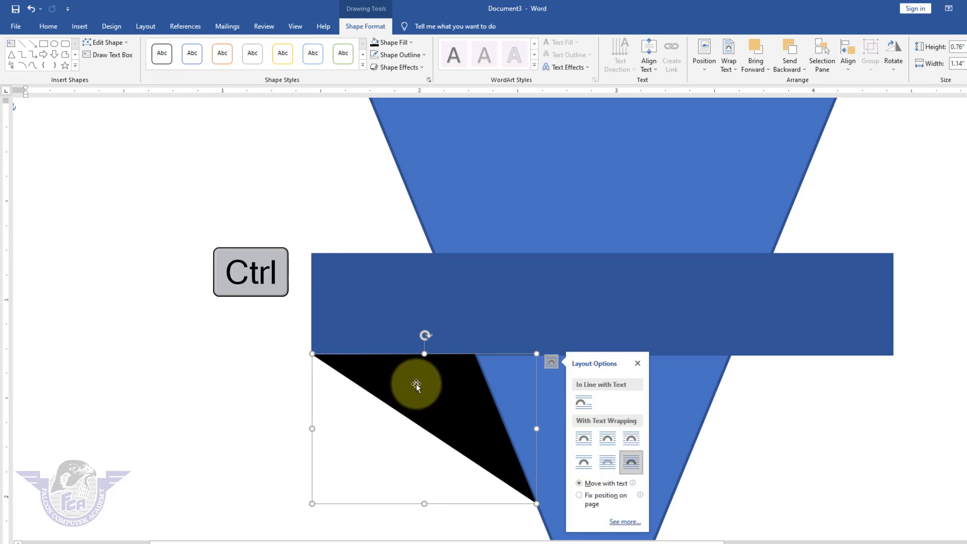
left_click_drag(416, 384, 833, 384)
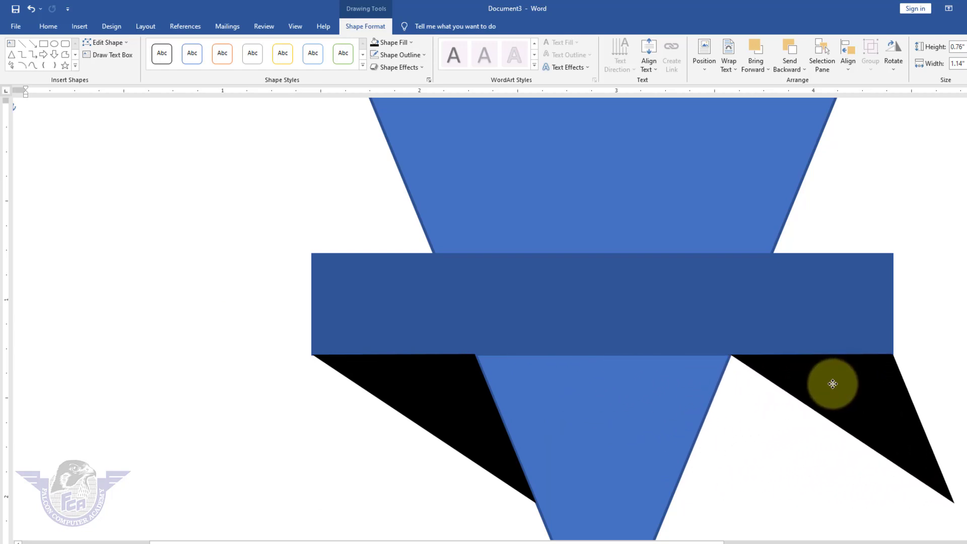
left_click(832, 384)
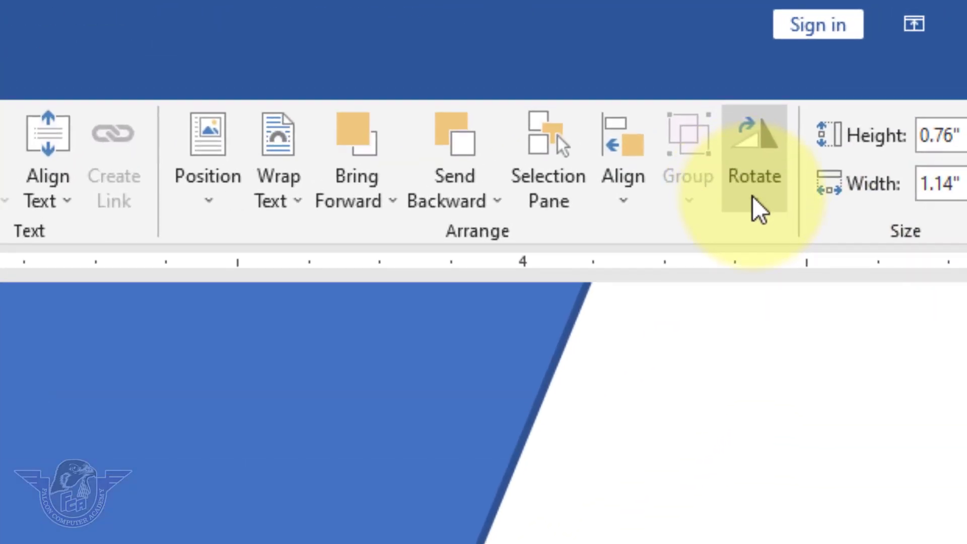
left_click(894, 69)
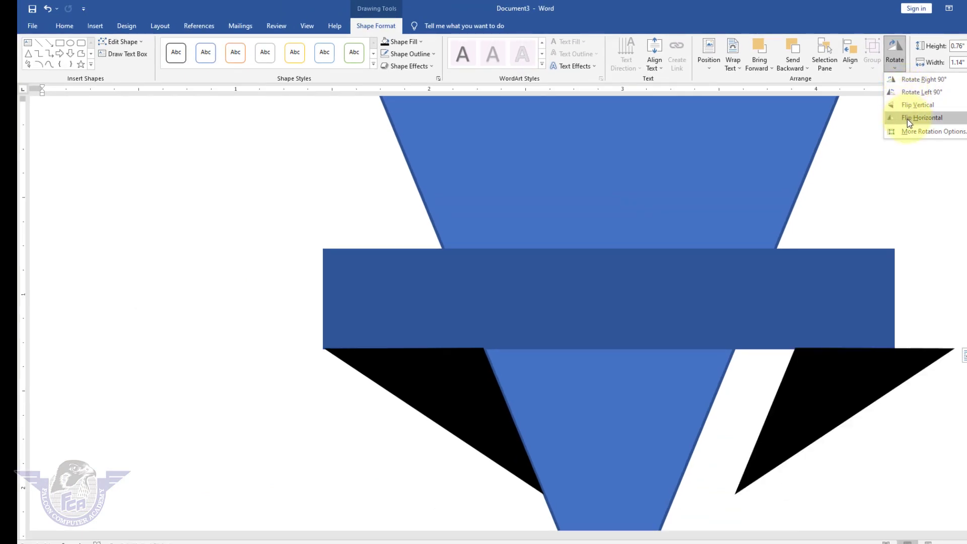
left_click(908, 119)
left_click_drag(871, 386, 816, 385)
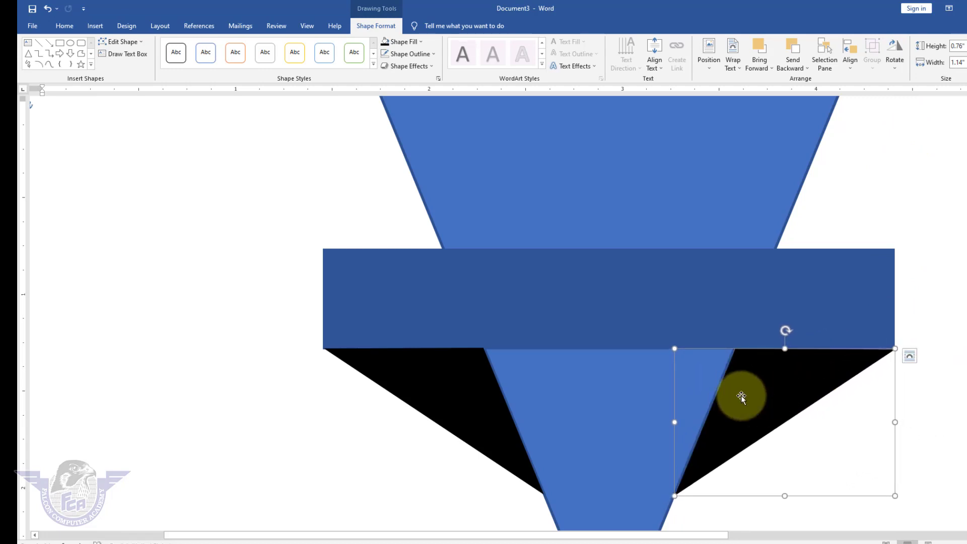
Apply the Divot bevel from Shape Effects to the large blue triangle
left_click(906, 217)
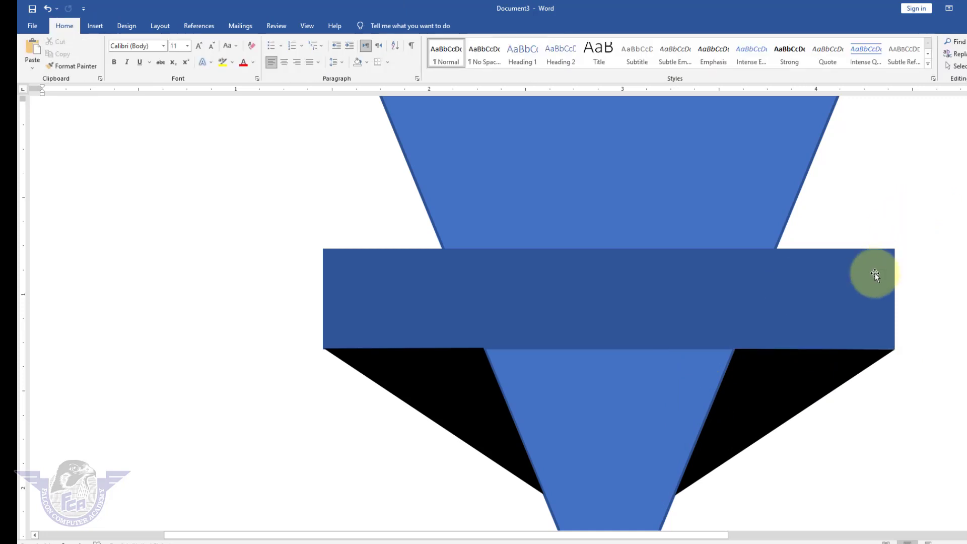
scroll(875, 273, "down", 1)
scroll(875, 273, "down", 1)
scroll(874, 273, "down", 1)
scroll(875, 273, "down", 1)
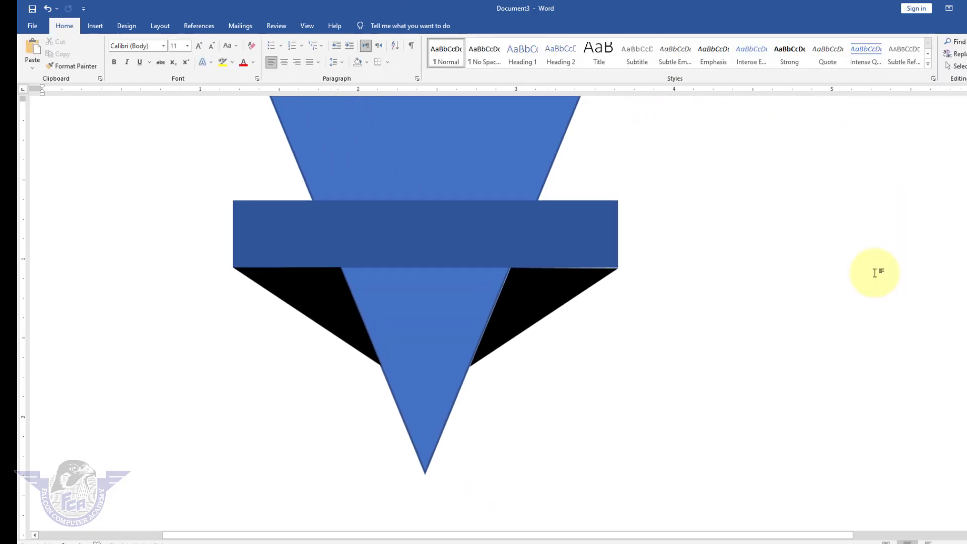
scroll(850, 317, "up", 8)
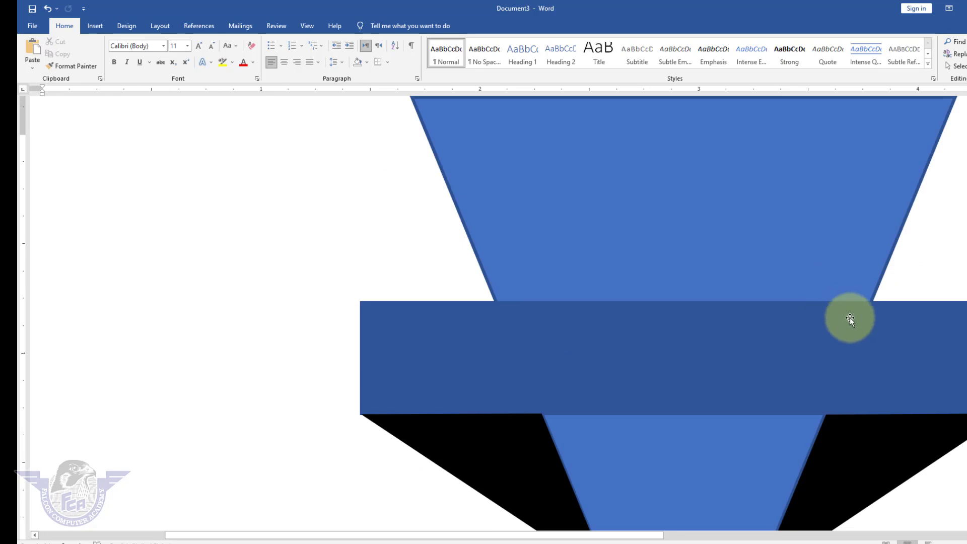
scroll(850, 317, "down", 1)
scroll(850, 317, "down", 1)
scroll(850, 313, "down", 2)
scroll(851, 312, "down", 1)
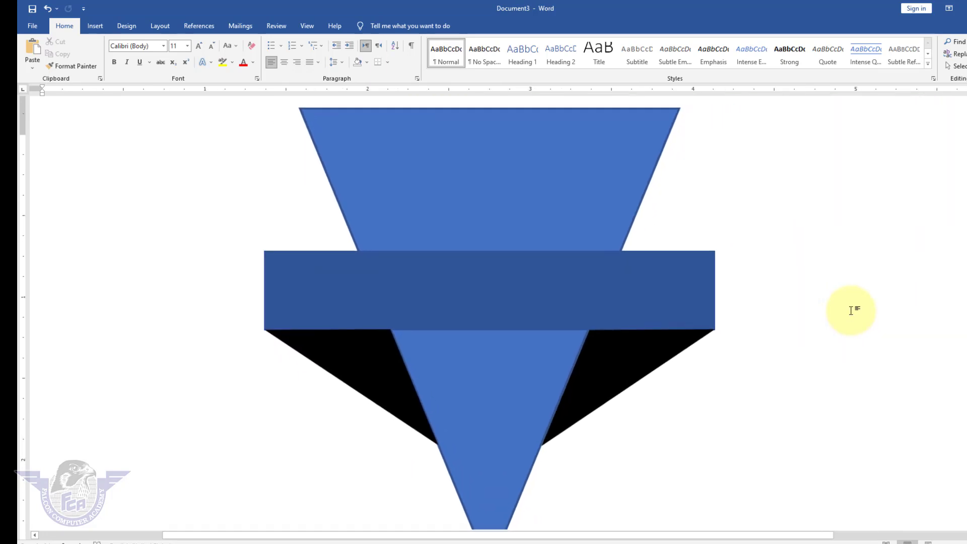
scroll(850, 312, "down", 1)
left_click(474, 177)
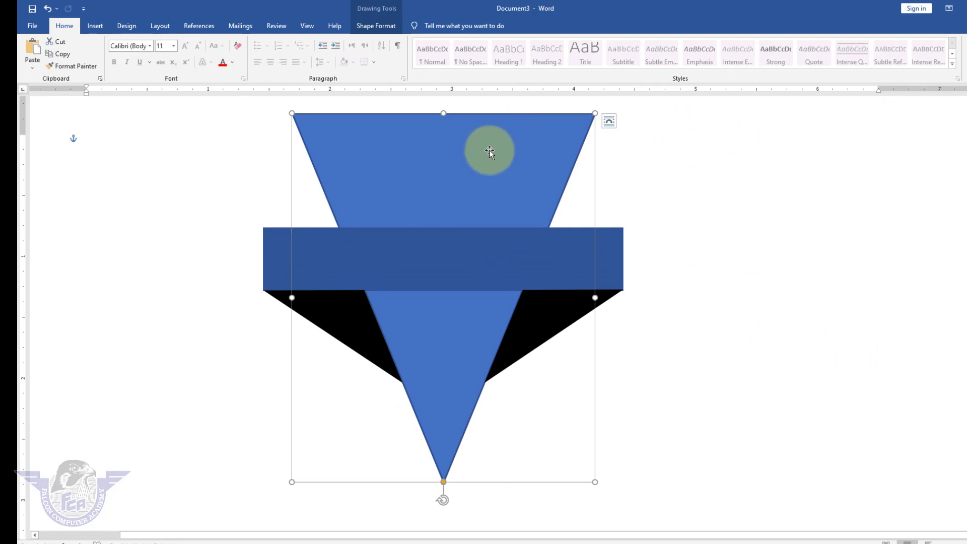
left_click(376, 26)
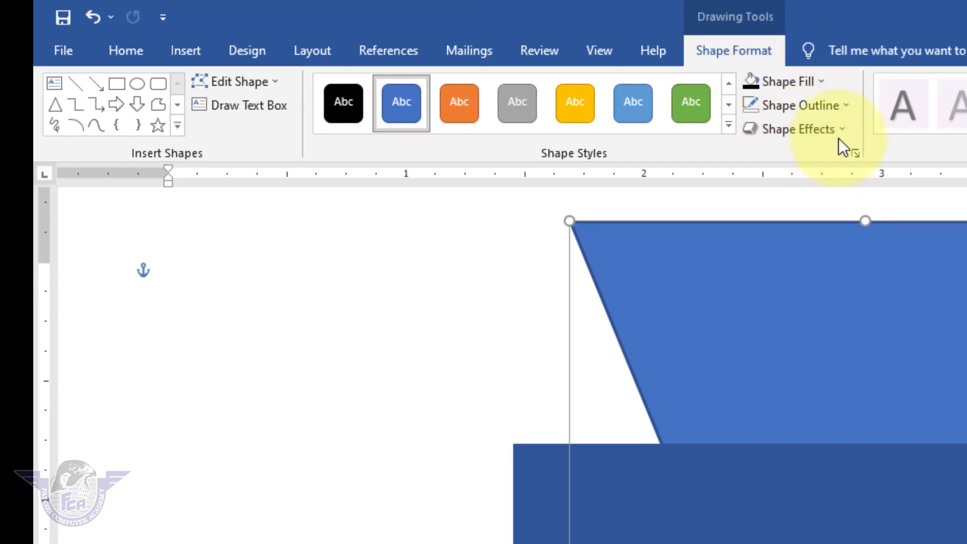
left_click(838, 141)
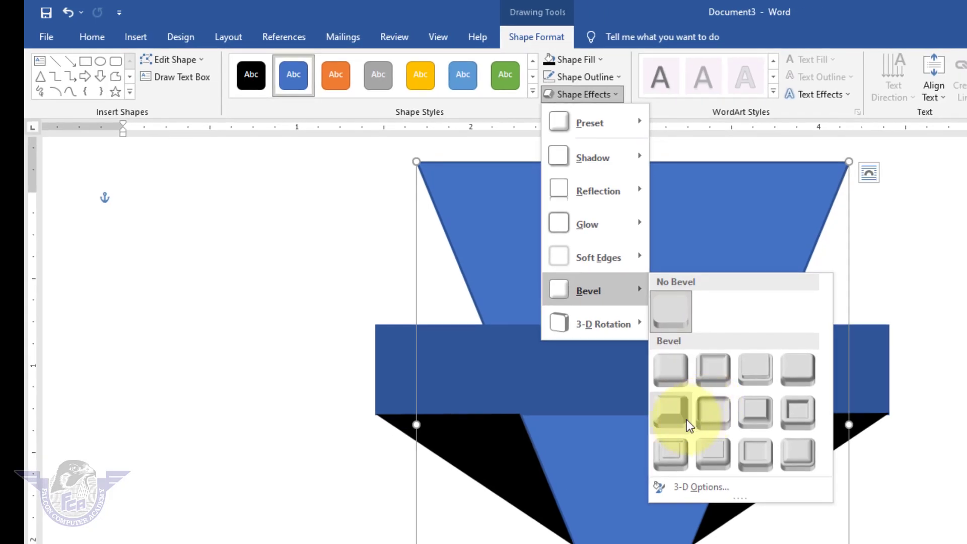
mouse_move(442, 216)
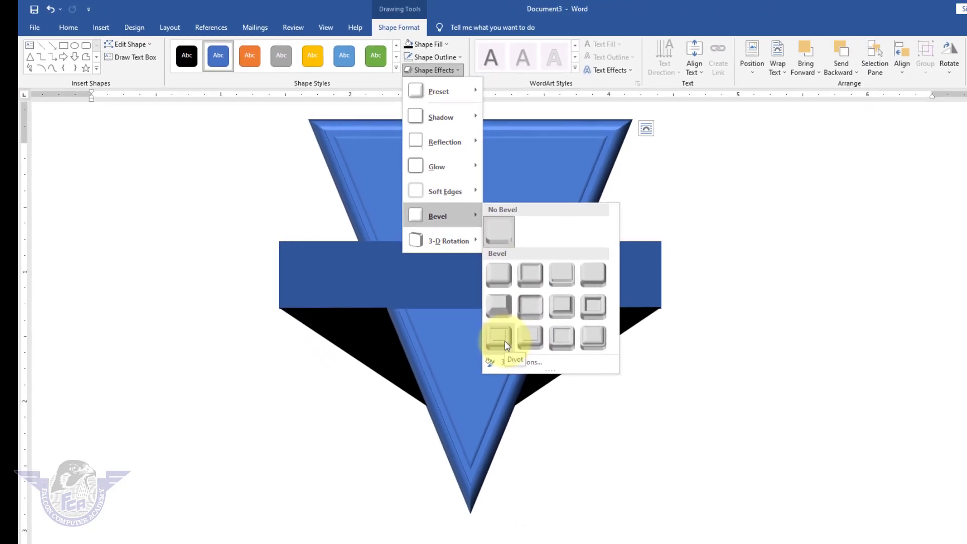
left_click(534, 340)
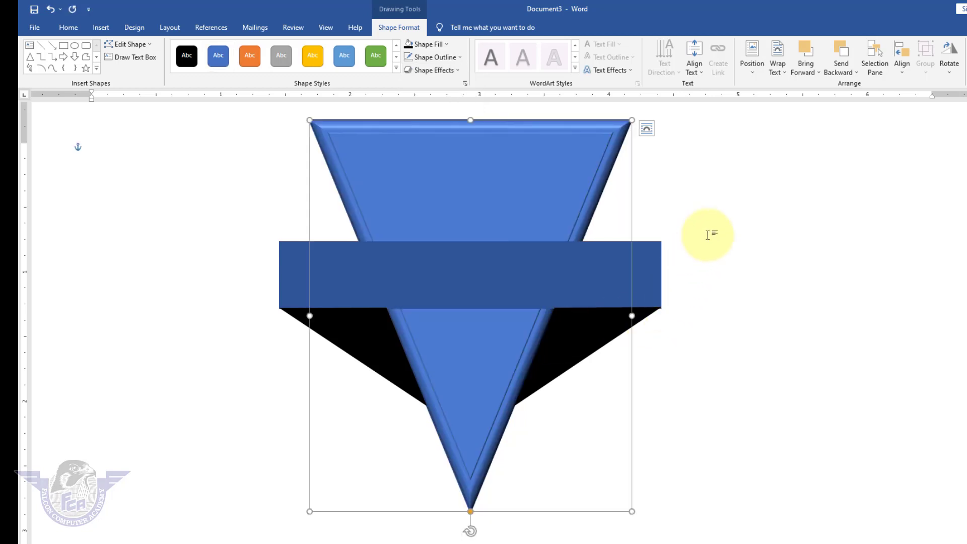
left_click(708, 236)
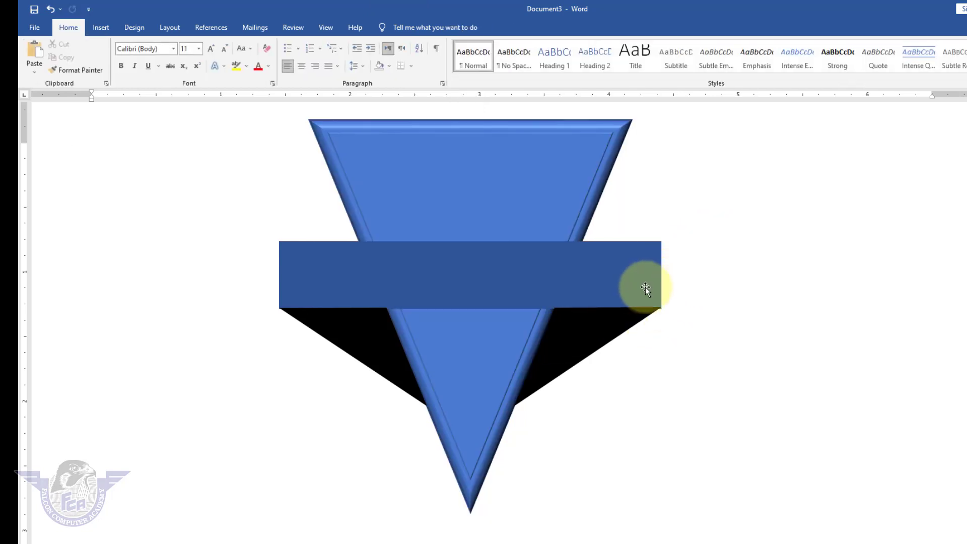
Give the dark blue banner a white outline
left_click(645, 287)
left_click(451, 57)
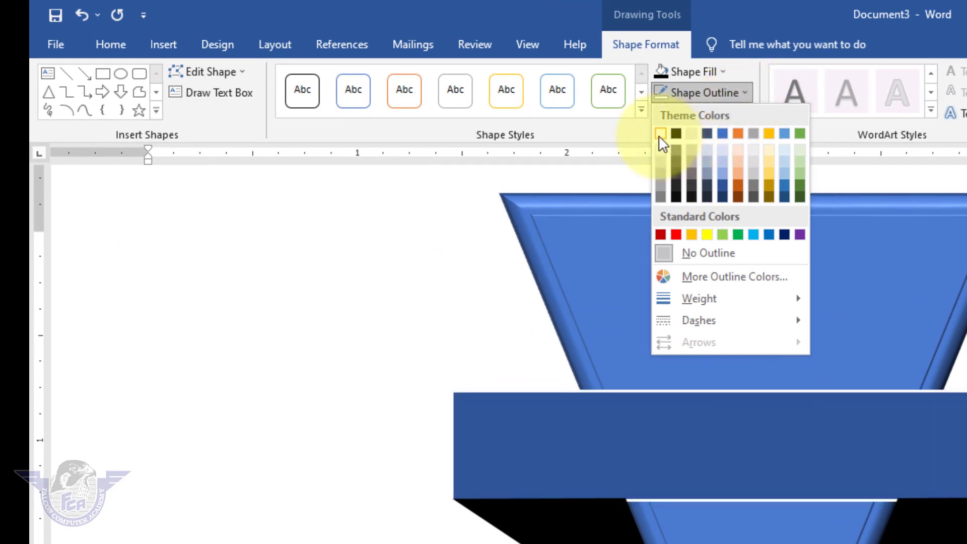
left_click(660, 134)
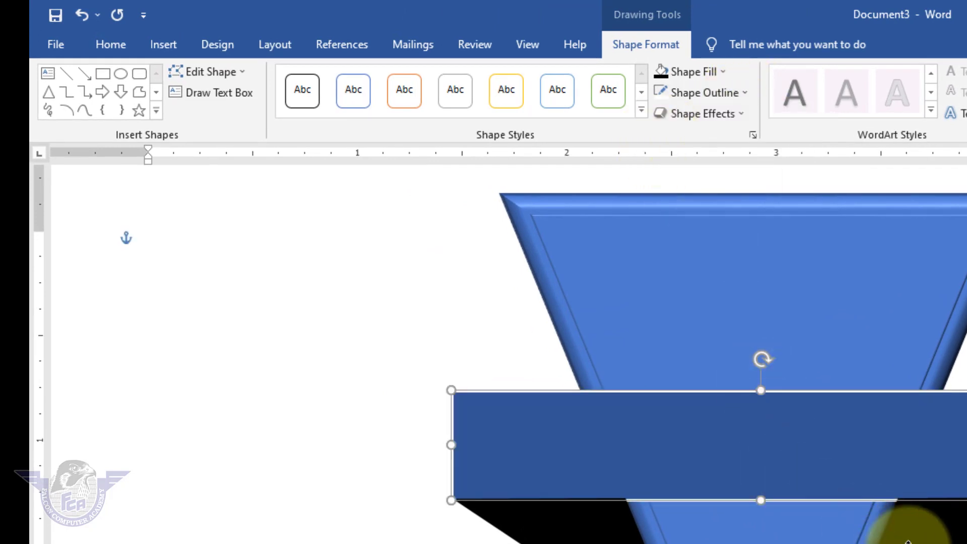
Give the bevelled blue triangle a white outline as well
left_click(933, 303)
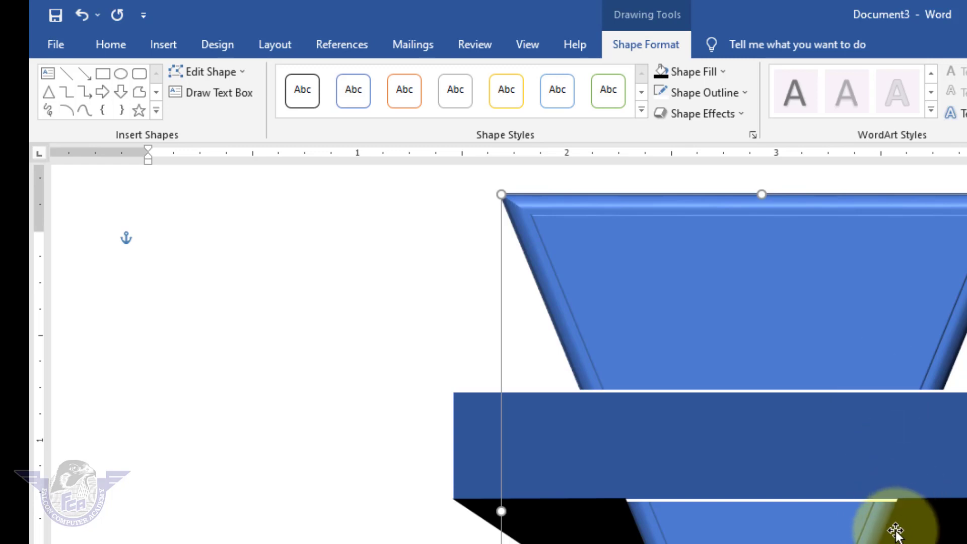
left_click(733, 93)
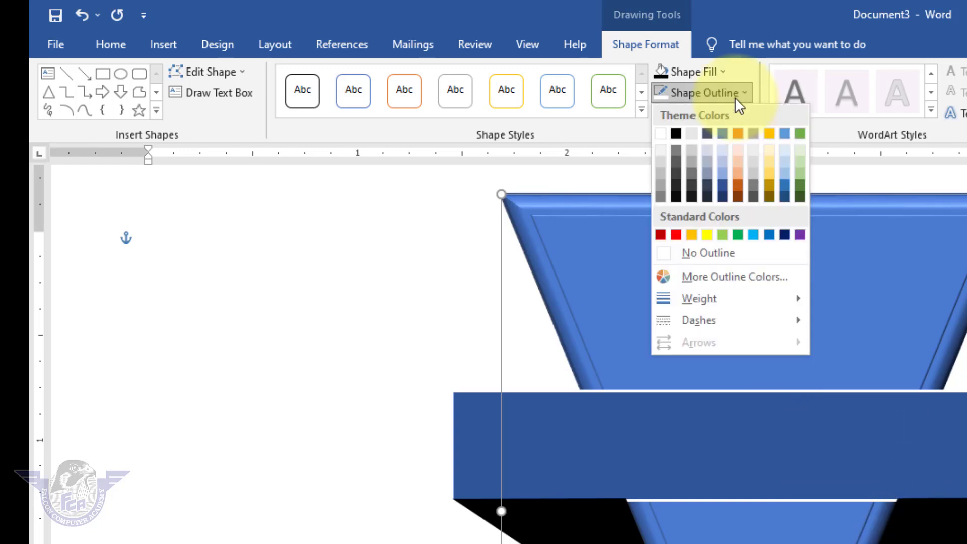
left_click(657, 137)
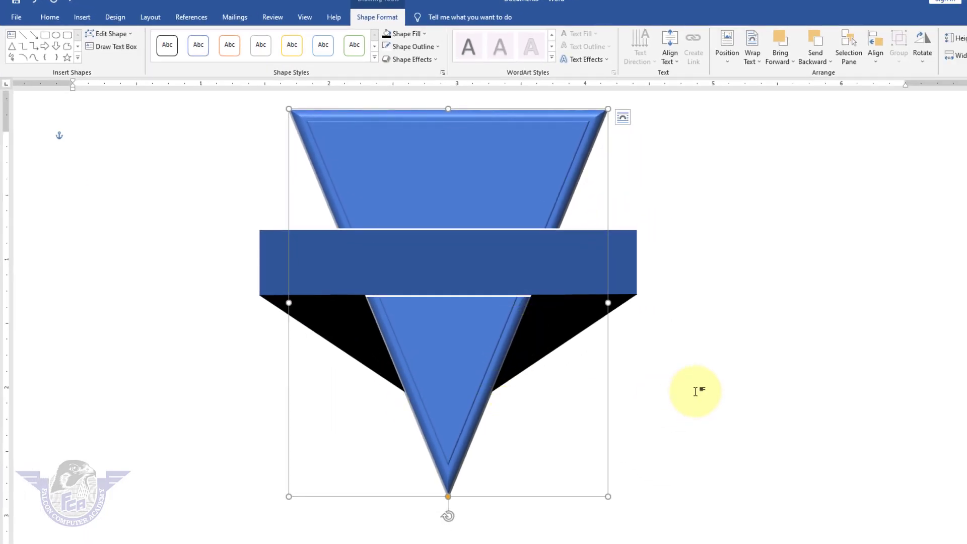
left_click(696, 390)
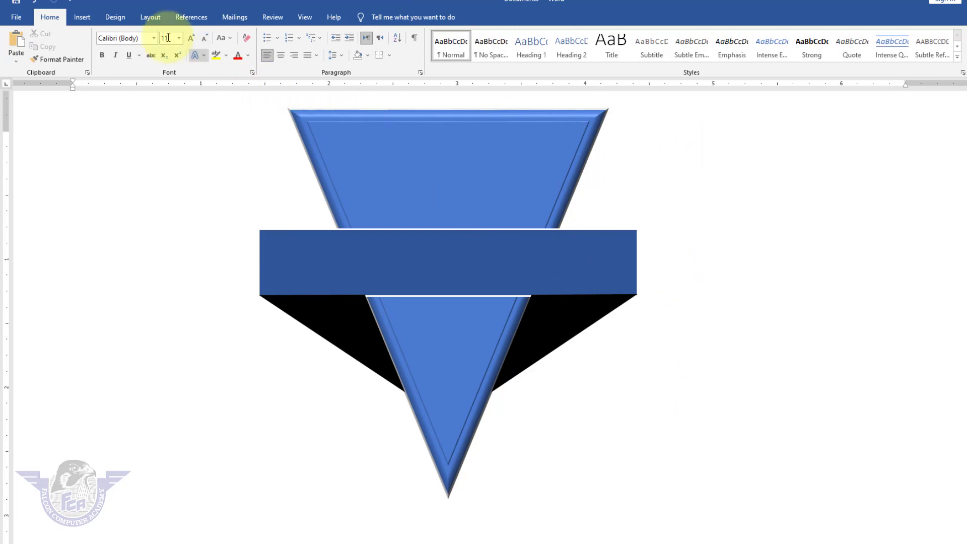
Insert 'FCA' WordArt in the orange-outline style and place it on the funnel above the banner
left_click(82, 18)
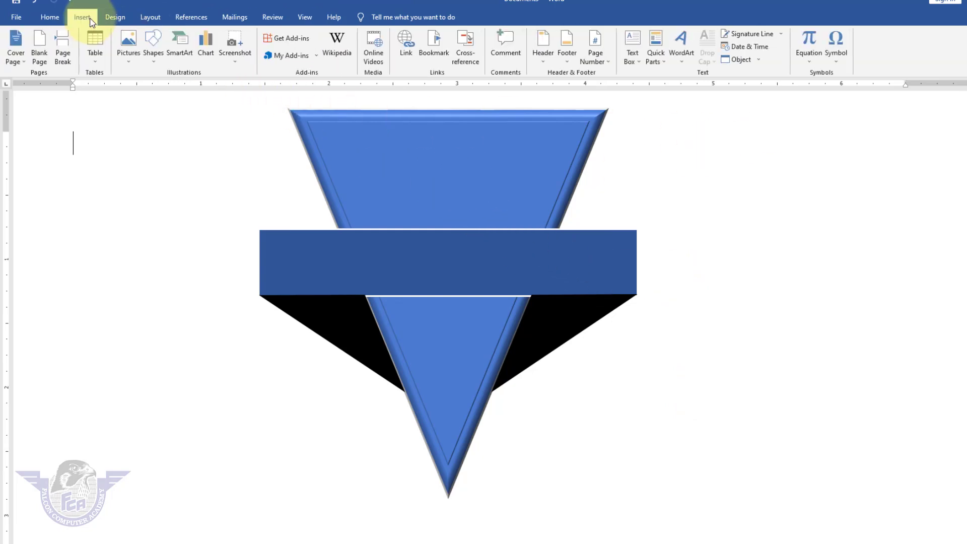
left_click(684, 61)
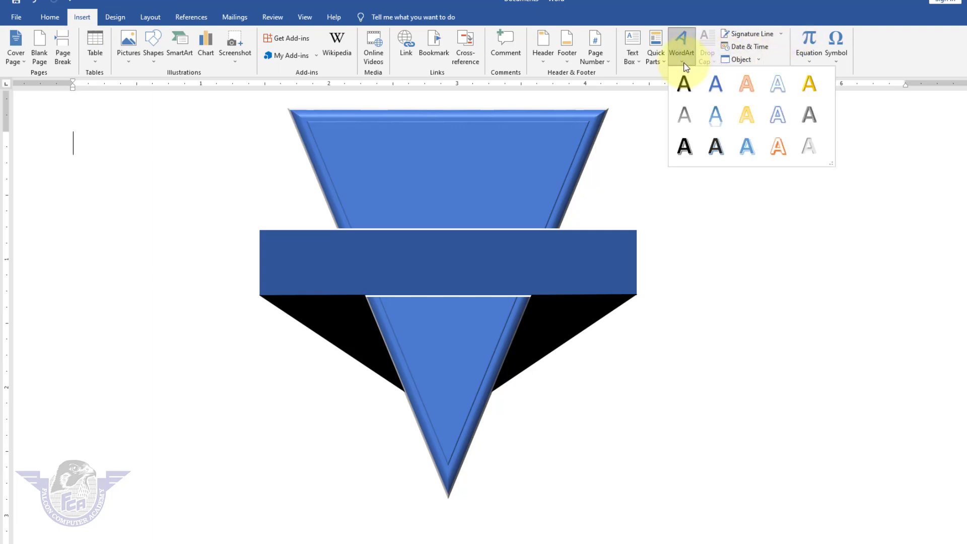
left_click(778, 154)
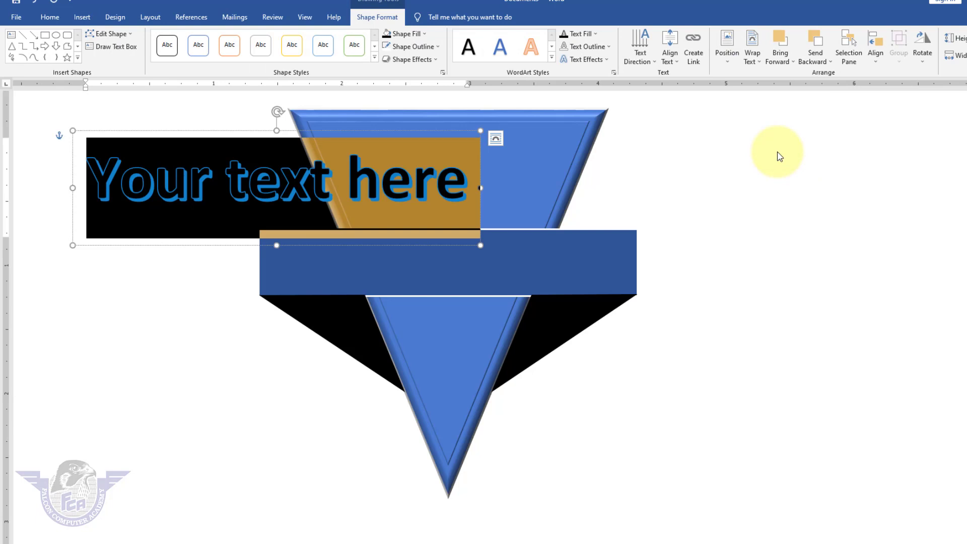
type("FCA")
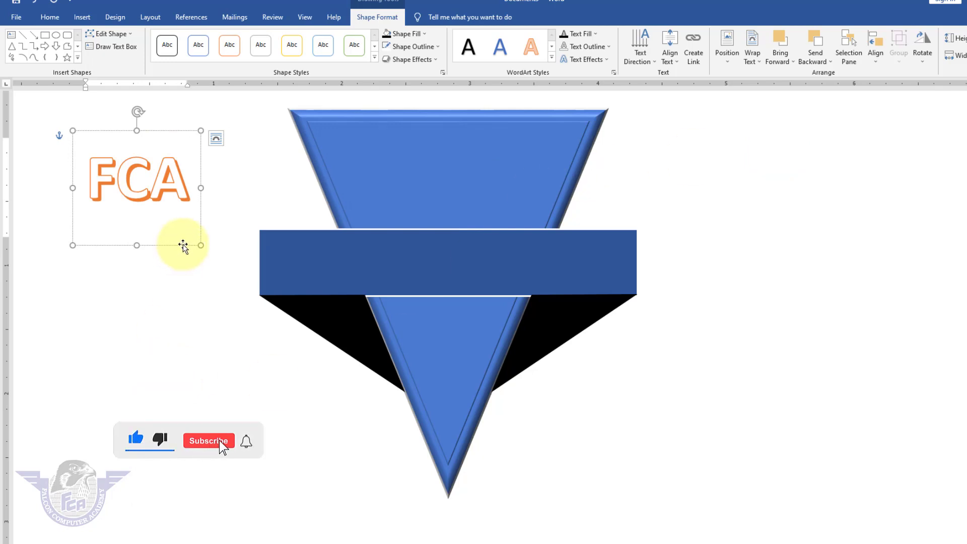
left_click_drag(183, 245, 482, 235)
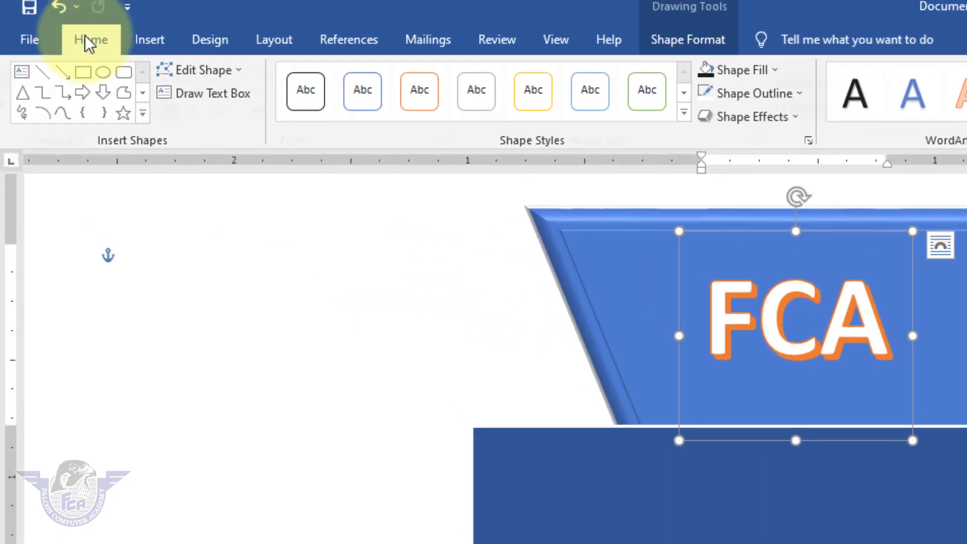
Set the FCA WordArt font to AlQalam Mujeeb
left_click(89, 37)
left_click(291, 82)
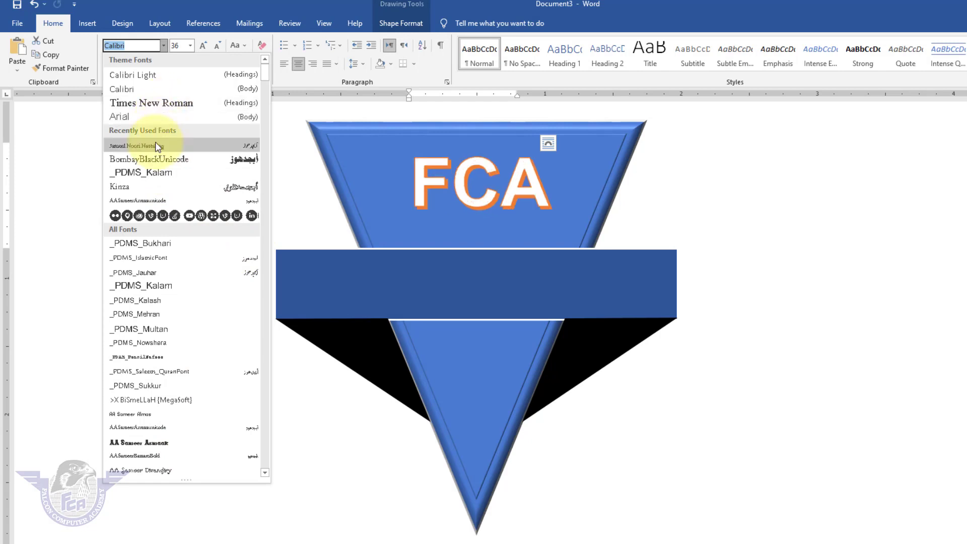
scroll(171, 347, "down", 1)
scroll(171, 348, "down", 8)
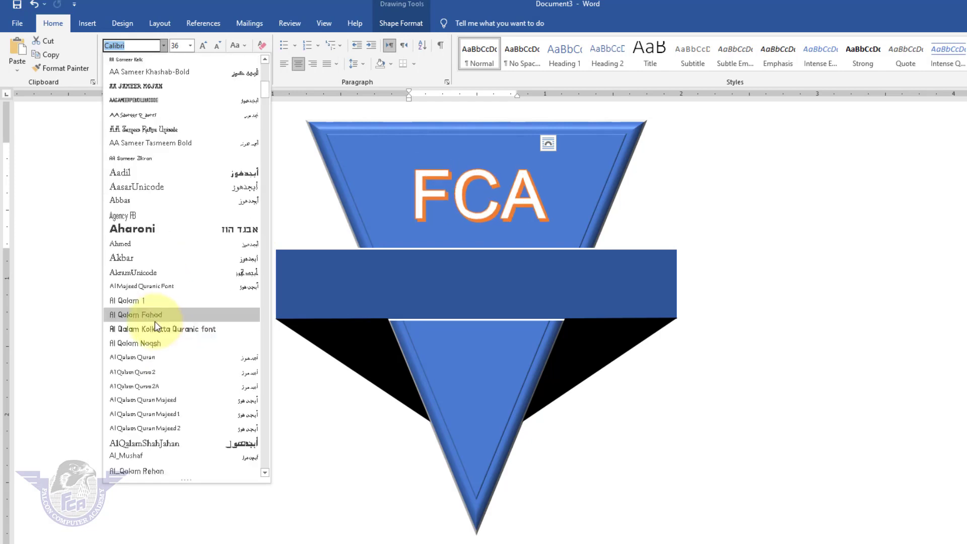
scroll(155, 328, "down", 3)
scroll(151, 338, "down", 8)
scroll(148, 343, "down", 6)
scroll(147, 343, "down", 3)
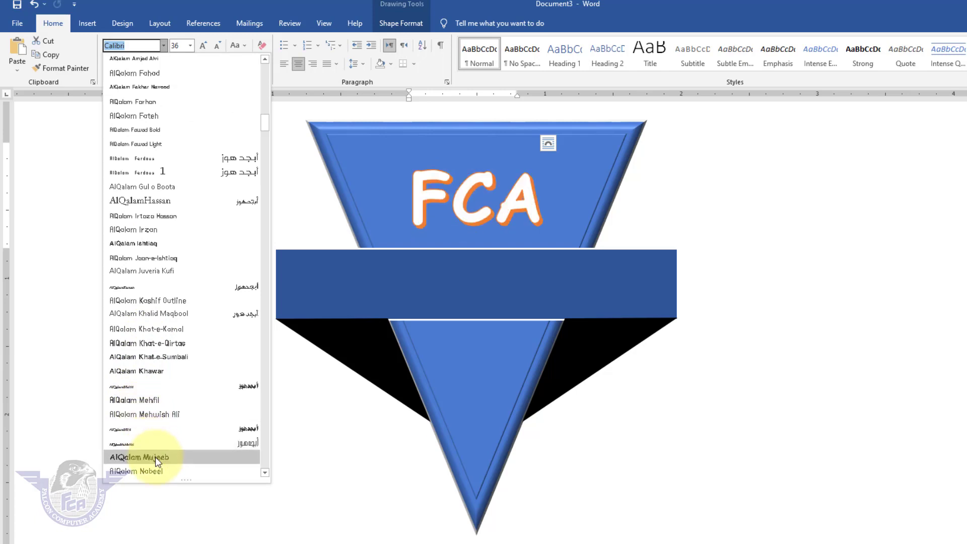
key("Escape")
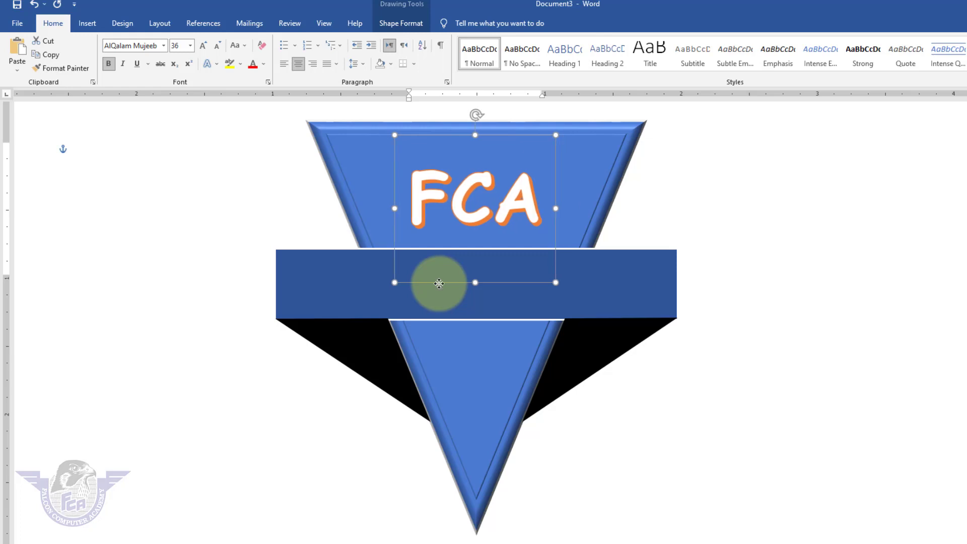
Place a copy of FCA on the dark blue banner in Arial at 24 pt
left_click_drag(440, 285, 433, 375)
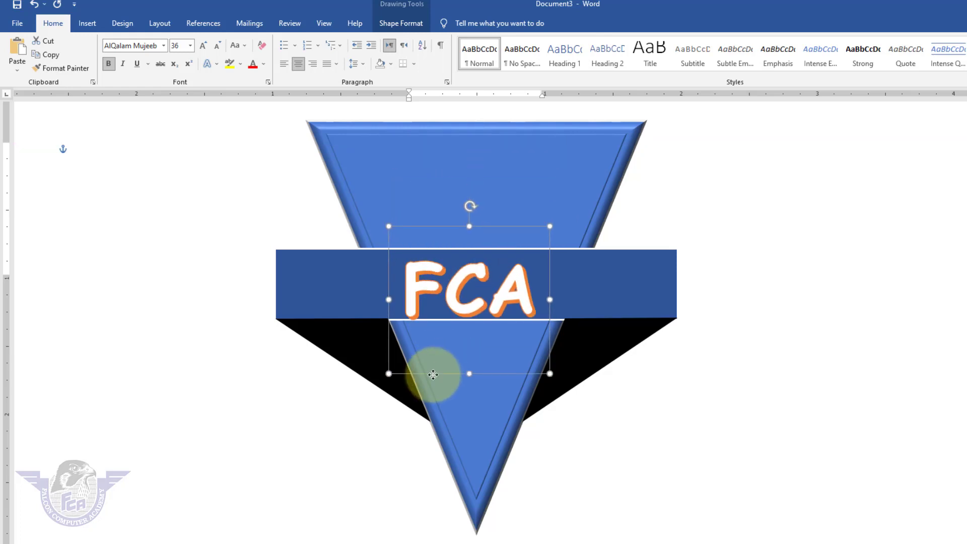
left_click(669, 180)
left_click_drag(550, 307, 556, 216)
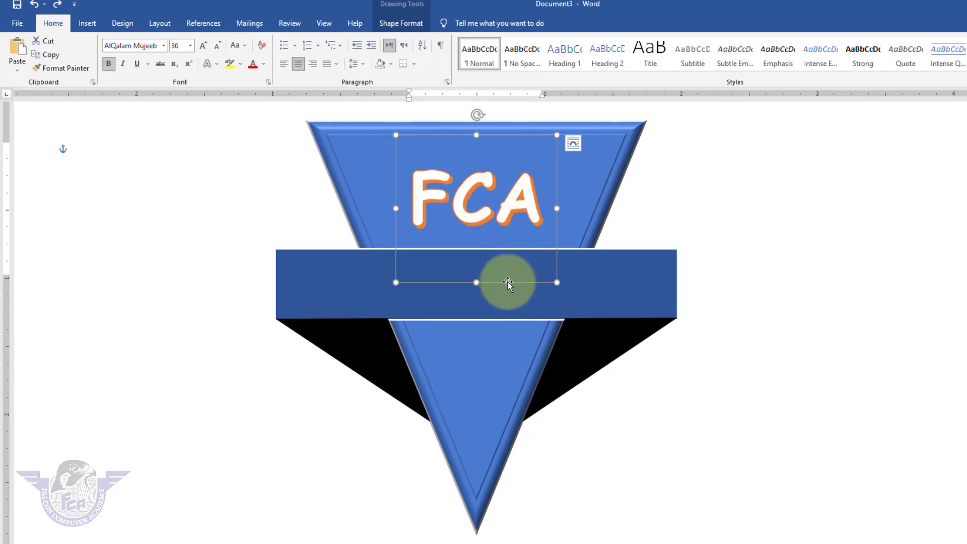
left_click_drag(507, 283, 509, 347)
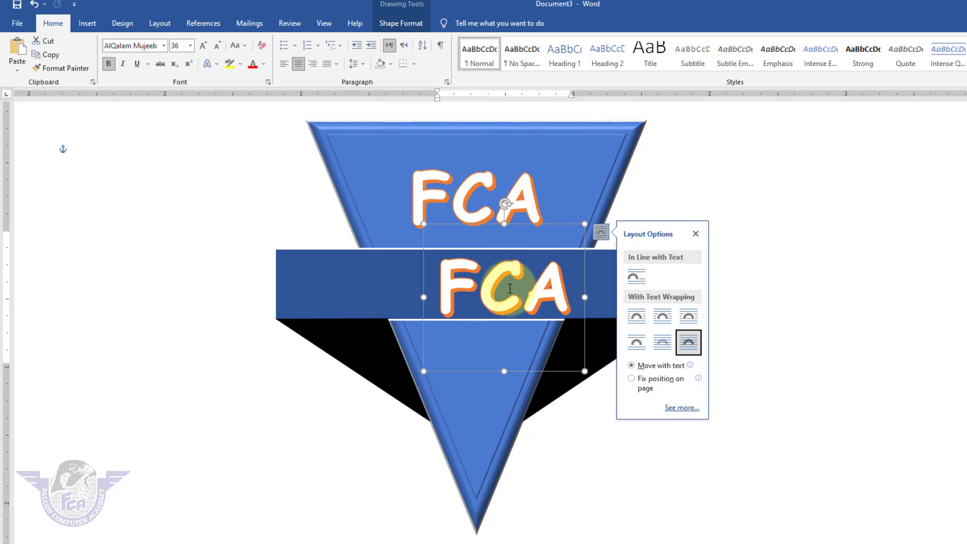
left_click(164, 46)
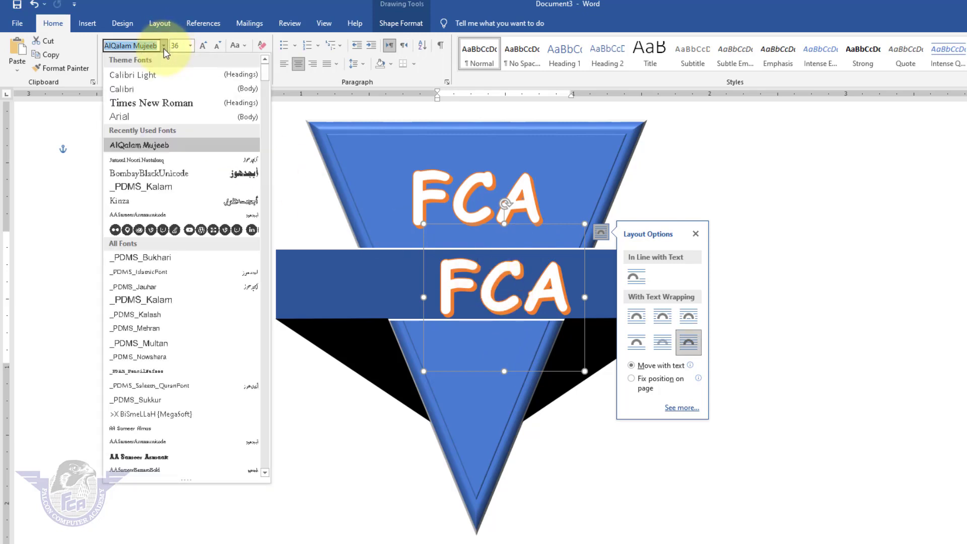
left_click(148, 112)
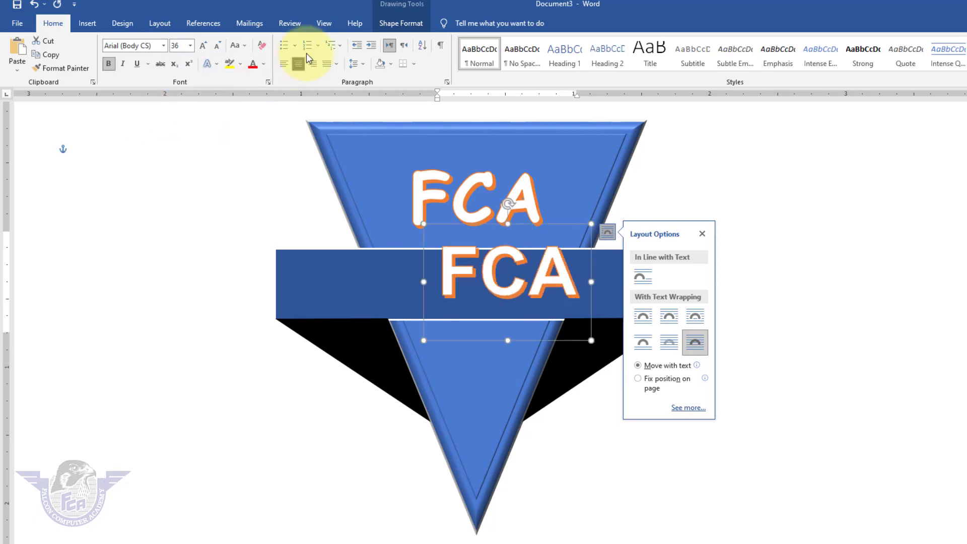
left_click(216, 47)
left_click(217, 47)
left_click(217, 47)
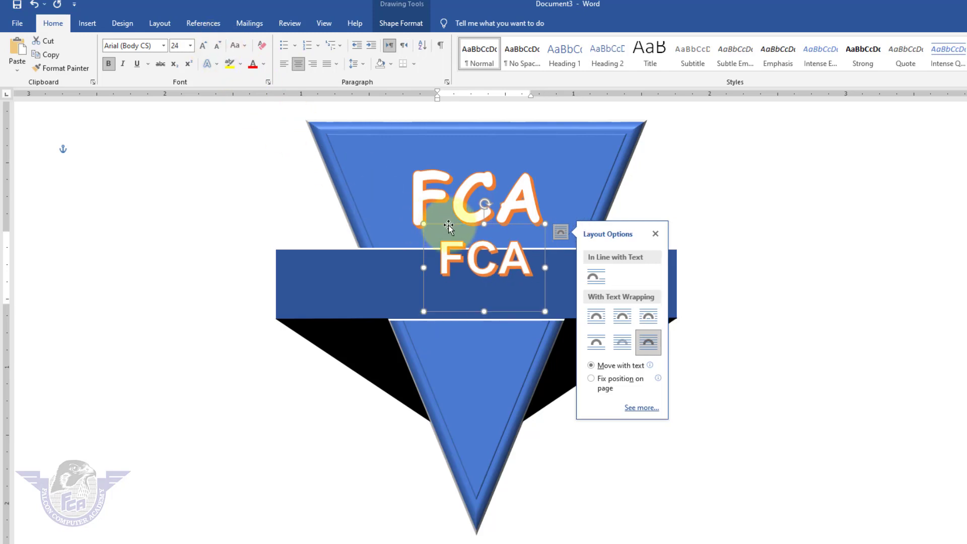
Move the lower FCA copy to the banner's left end and retype it as 'Falcon Computer Academy'
left_click_drag(448, 227, 313, 254)
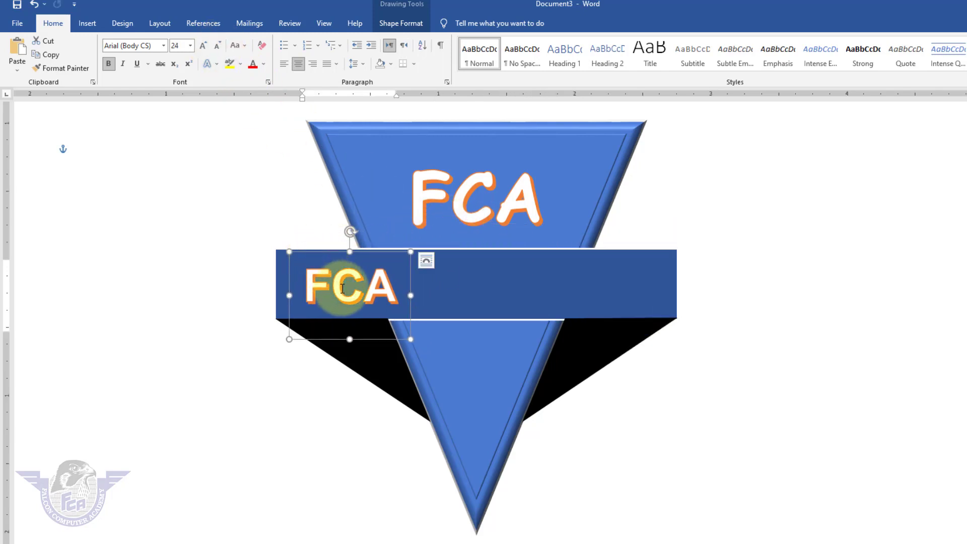
triple_click(342, 288)
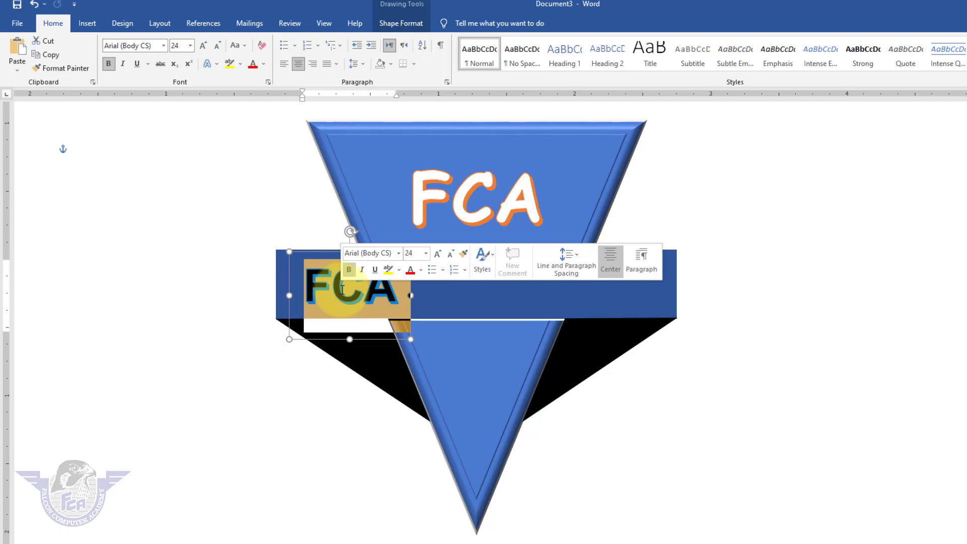
type("FALO")
key("BackSpace")
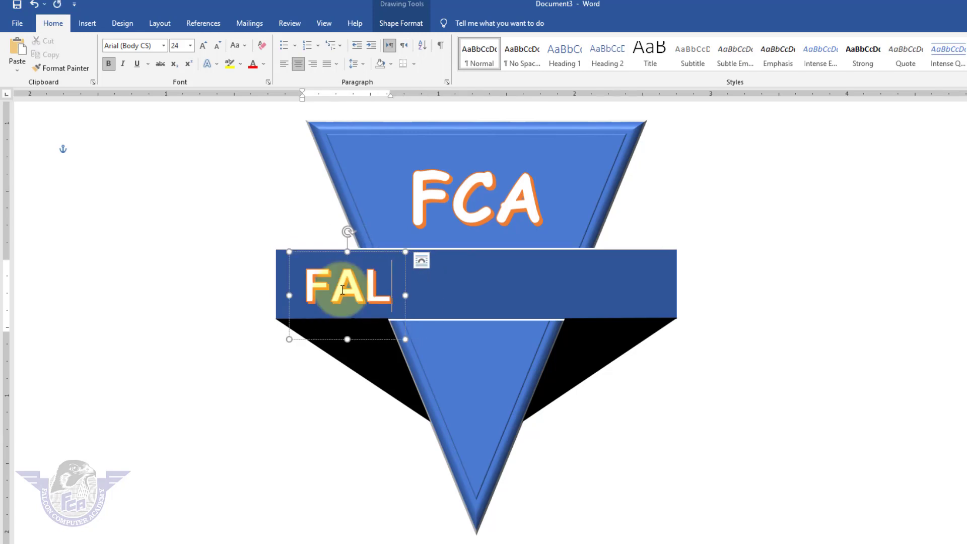
key("BackSpace")
key("BackSpace")
key("BackSpace")
type("f")
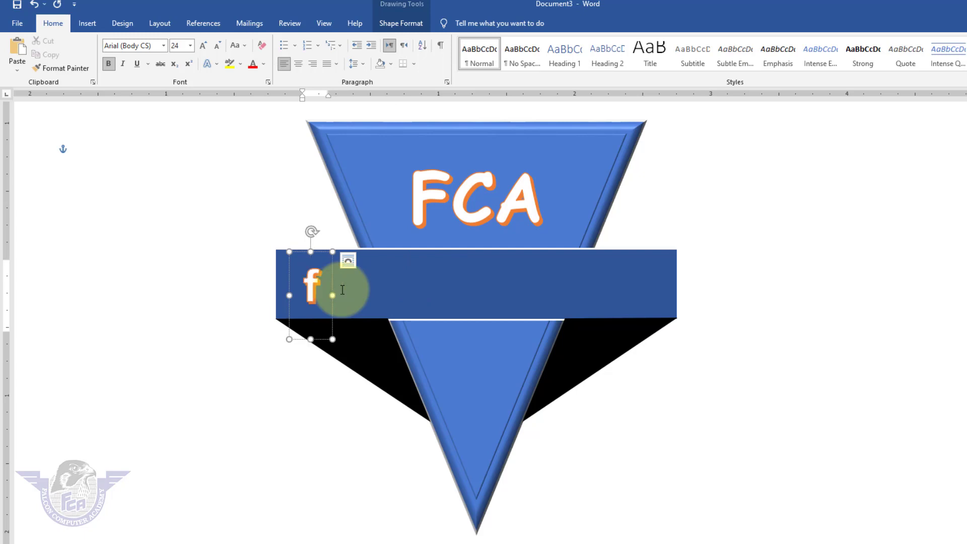
type("alc")
key("BackSpace")
key("BackSpace")
key("BackSpace")
key("BackSpace")
type("F")
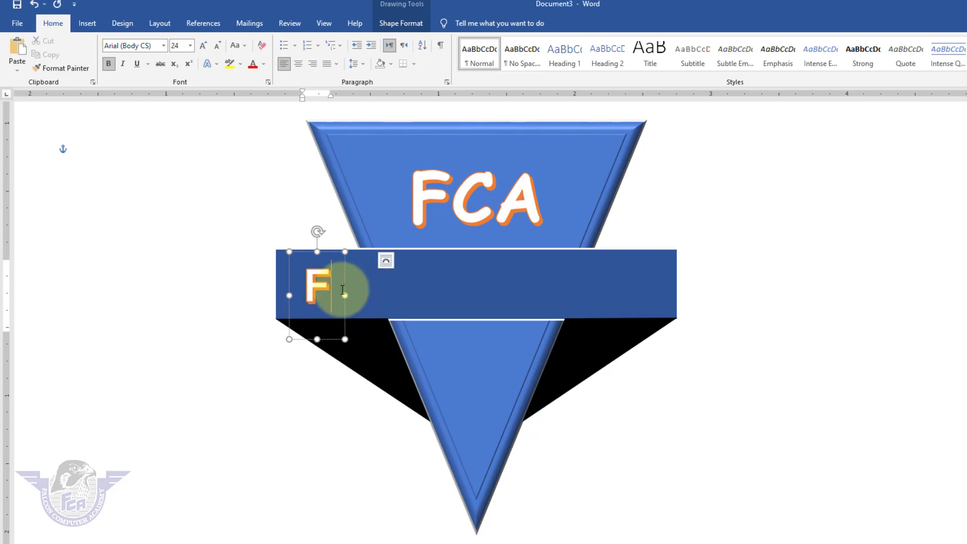
type("alcon Computer A")
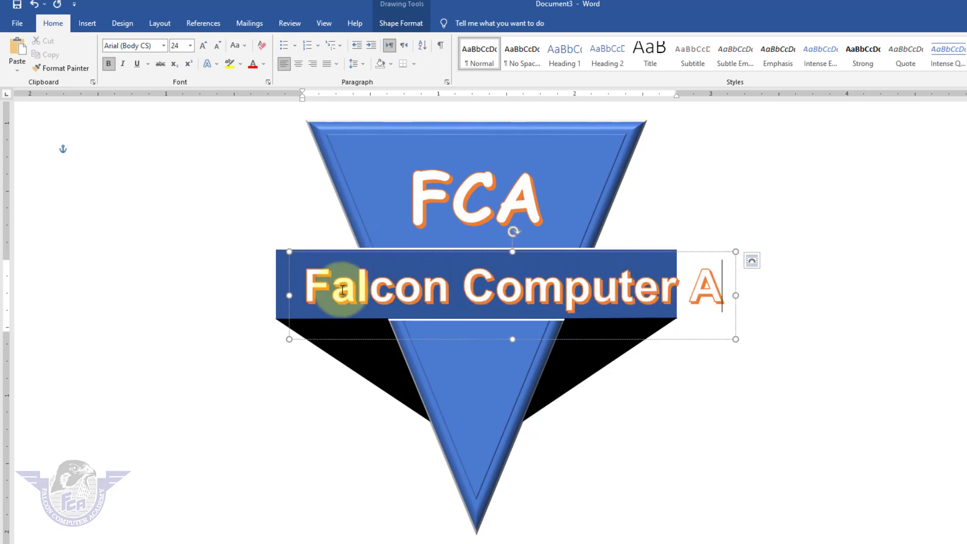
type("cademy")
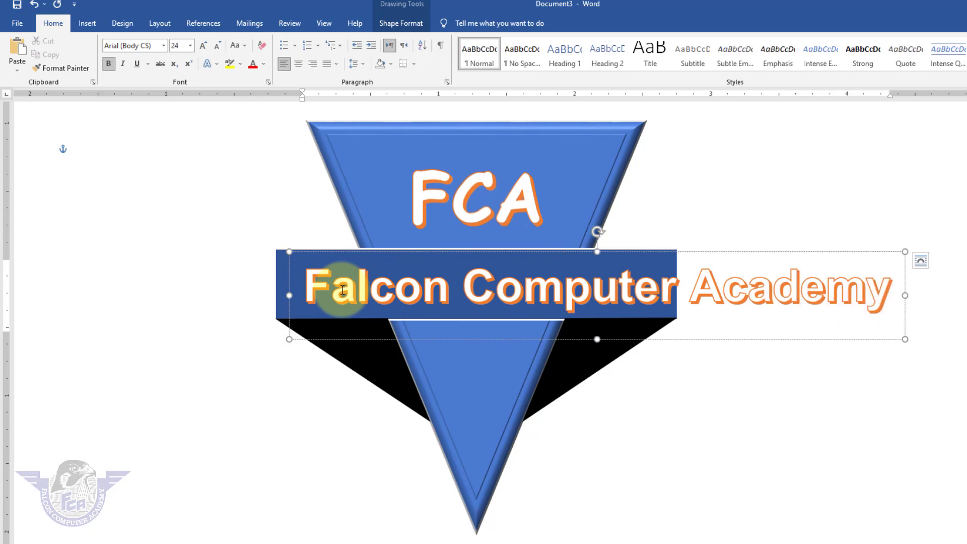
Shrink the banner text box to 16 pt and shift it left onto the bar
left_click(690, 341)
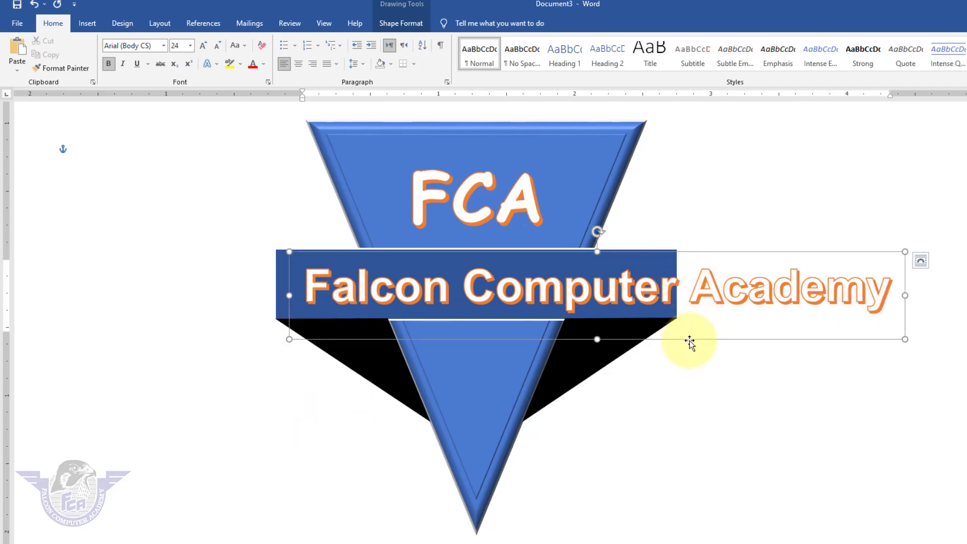
left_click(216, 46)
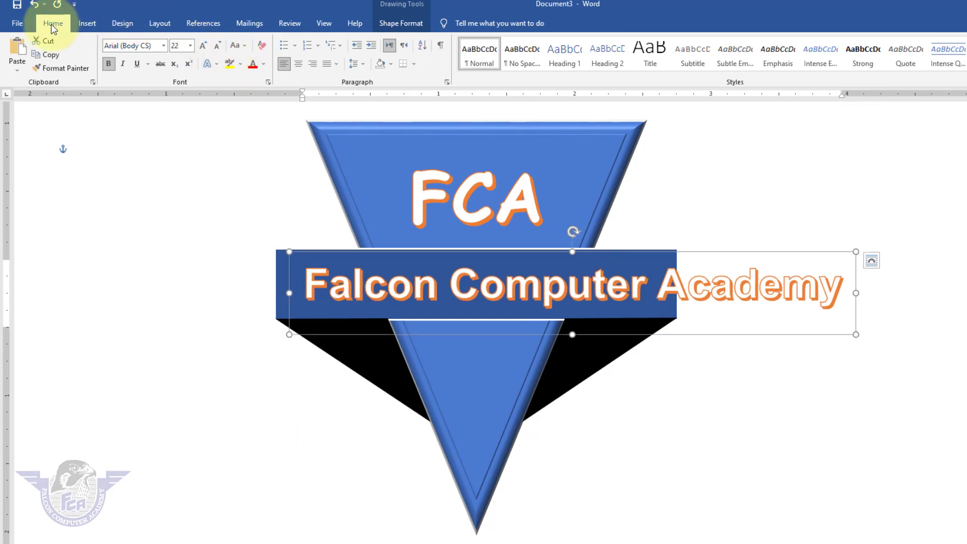
left_click(217, 46)
left_click(218, 46)
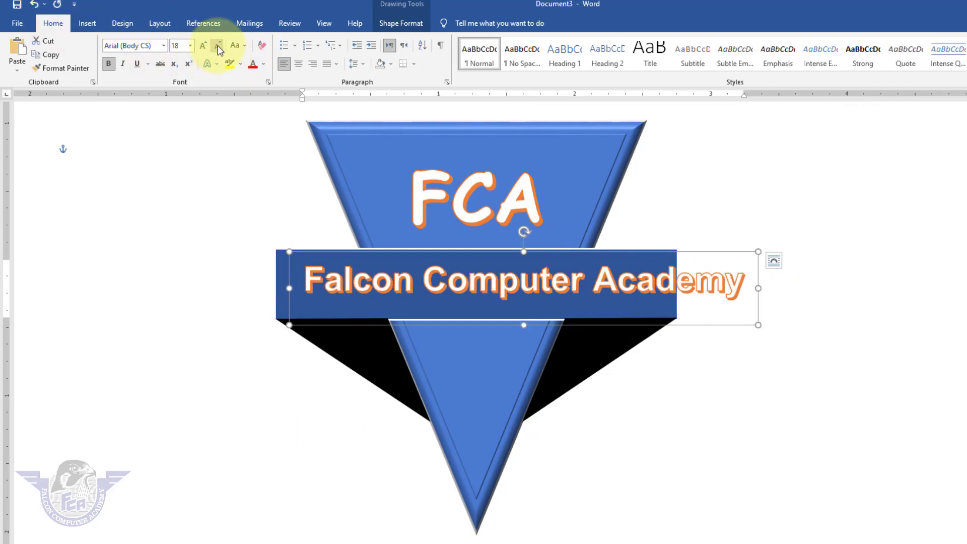
left_click(217, 46)
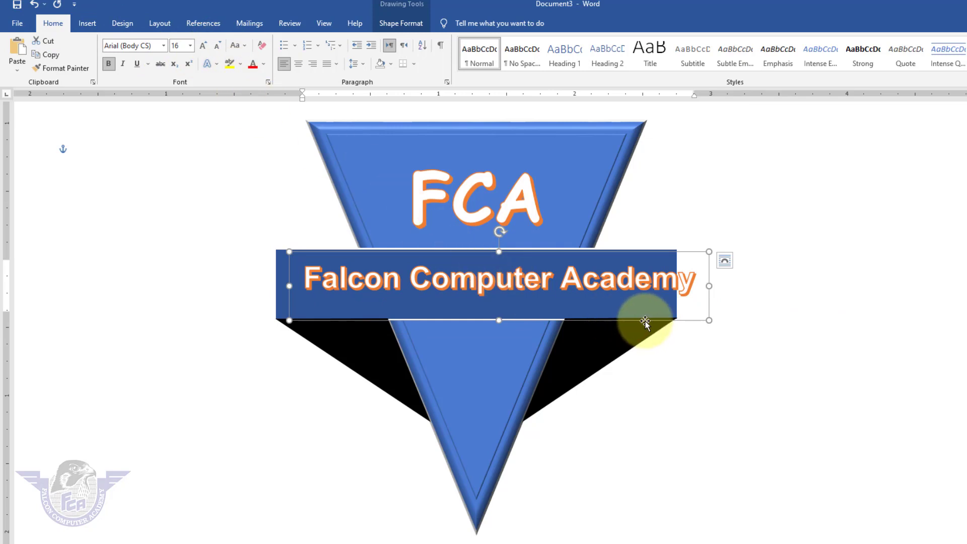
left_click_drag(642, 321, 622, 325)
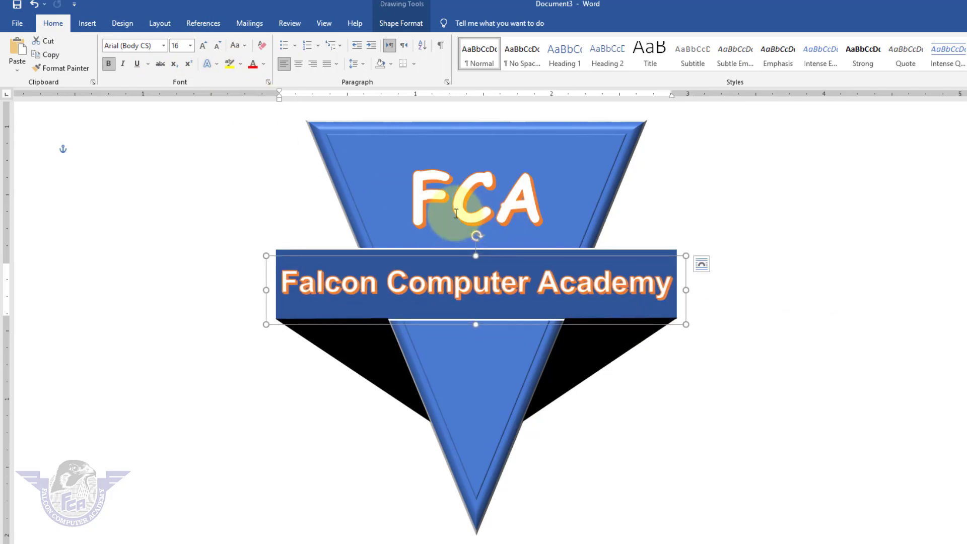
Remove the text outline and shadow from the Falcon Computer Academy text
left_click(393, 26)
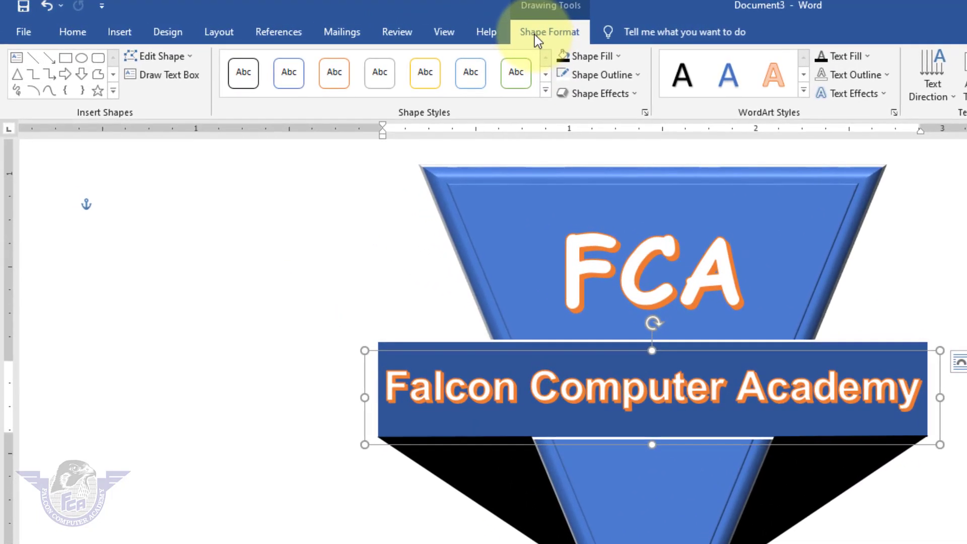
left_click(885, 80)
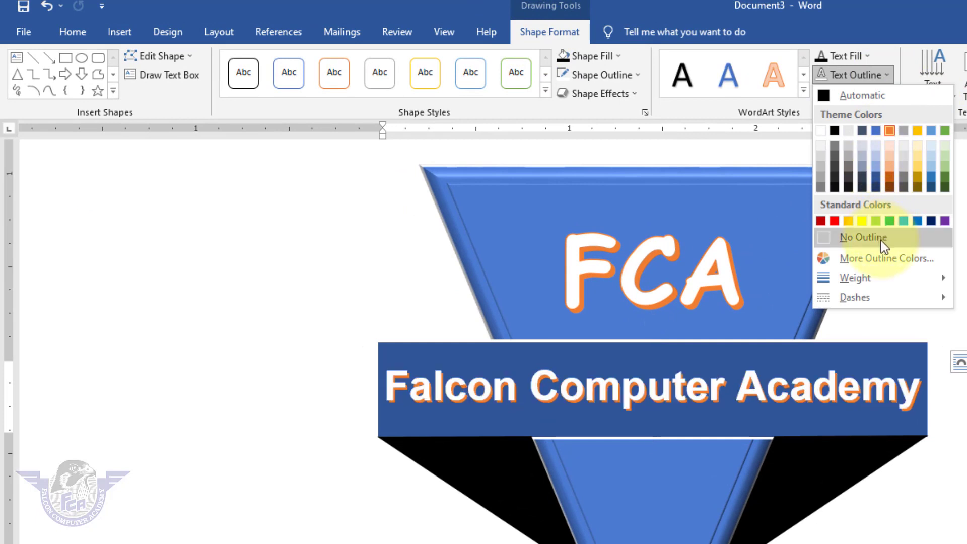
left_click(880, 240)
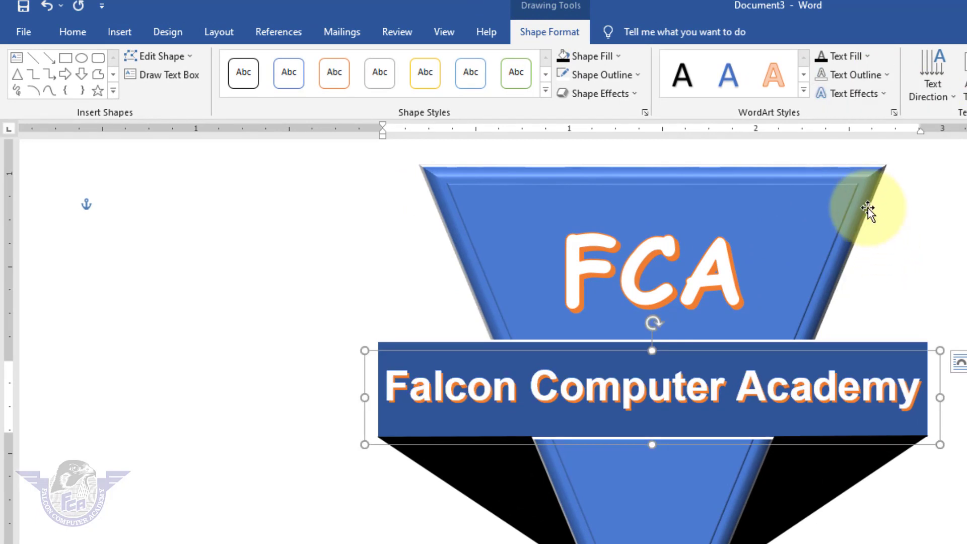
left_click(883, 97)
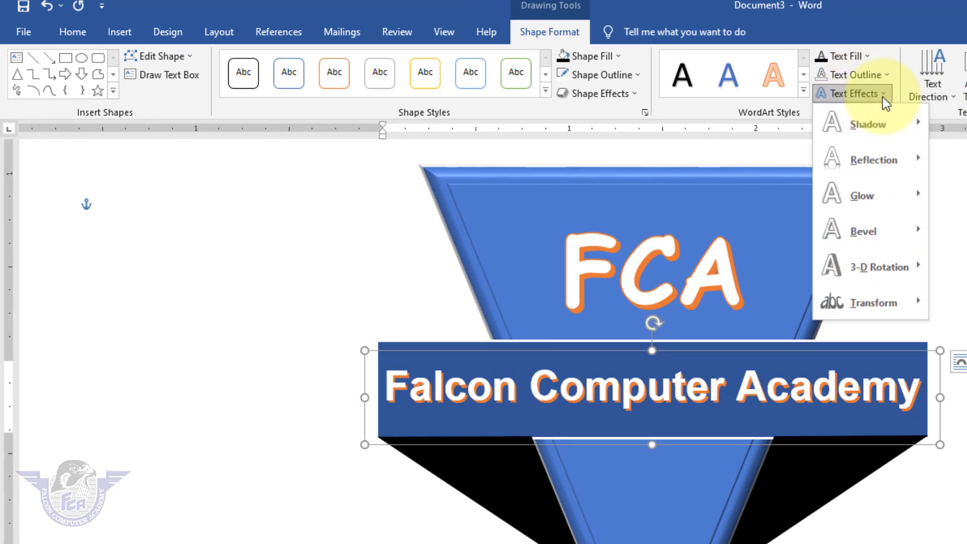
mouse_move(741, 106)
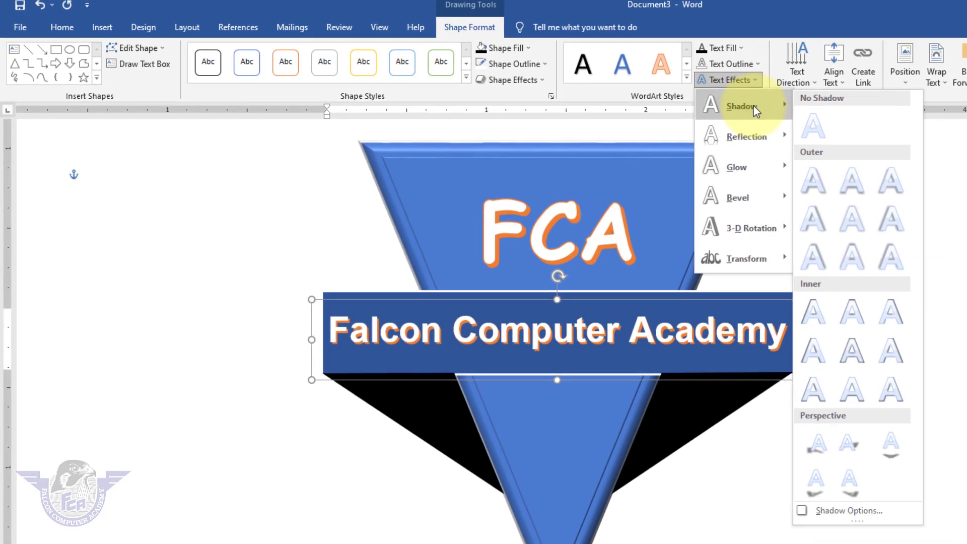
left_click(815, 132)
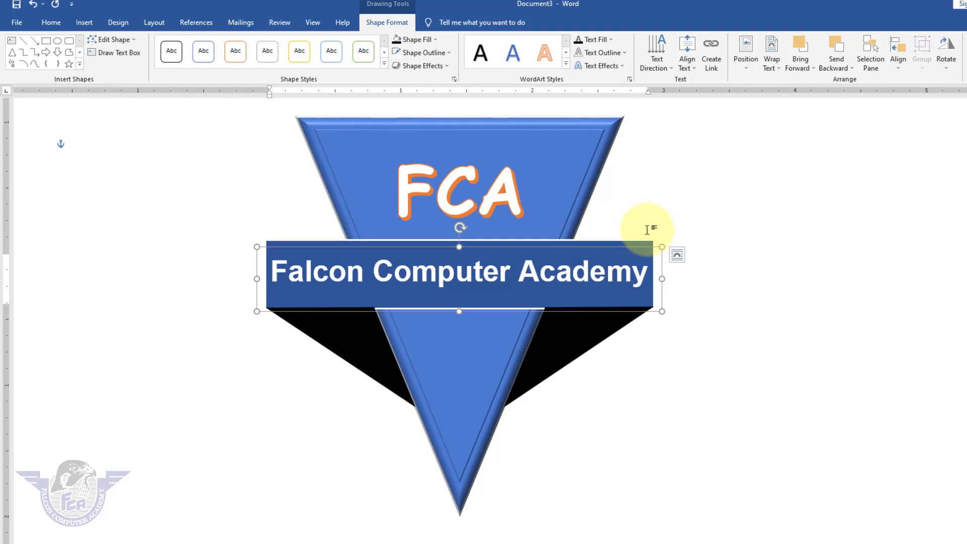
Centre-align the text box and the blue banner with each other
left_click(628, 244, "shift")
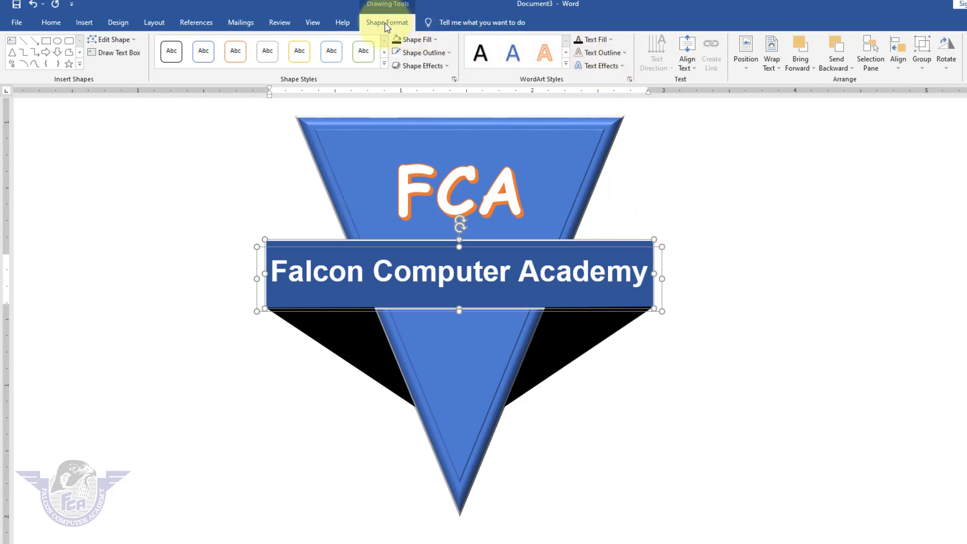
left_click(898, 63)
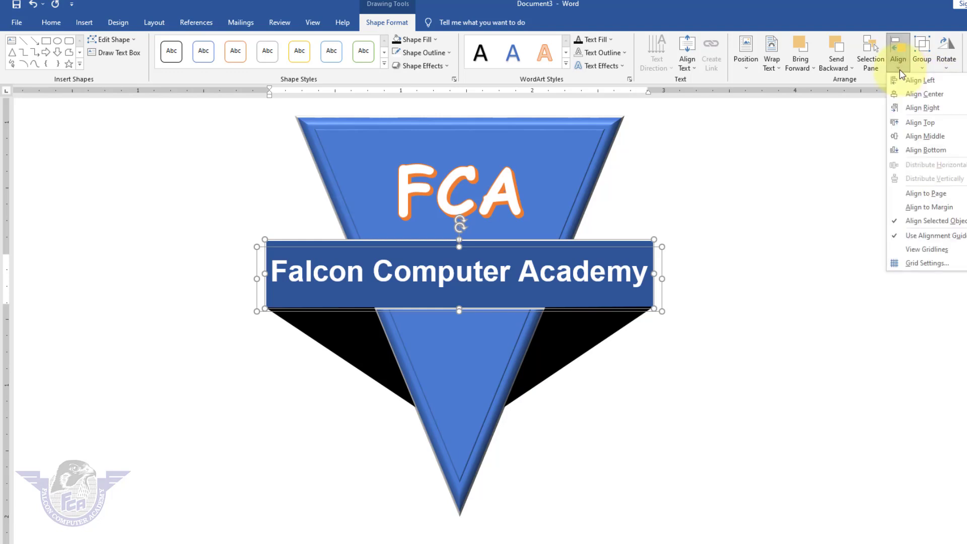
left_click(913, 95)
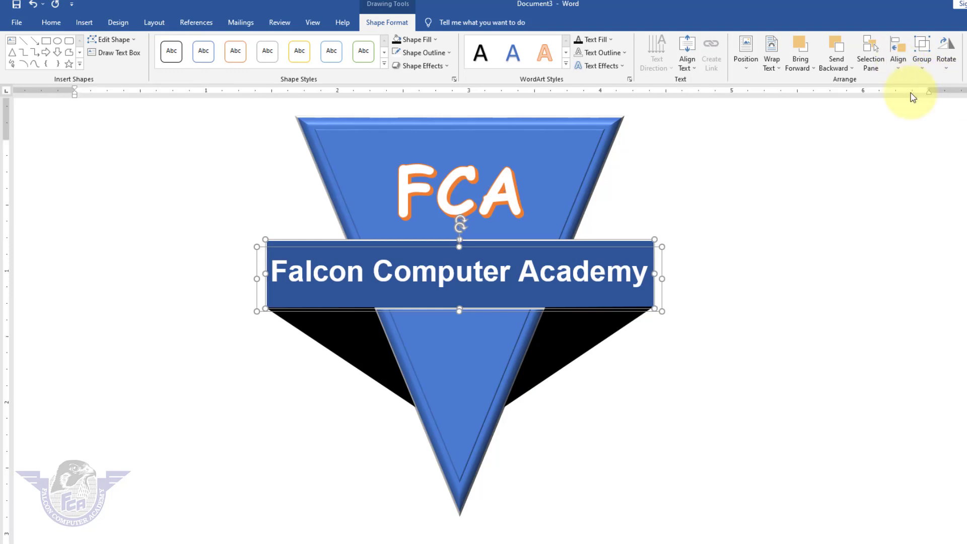
left_click(886, 197)
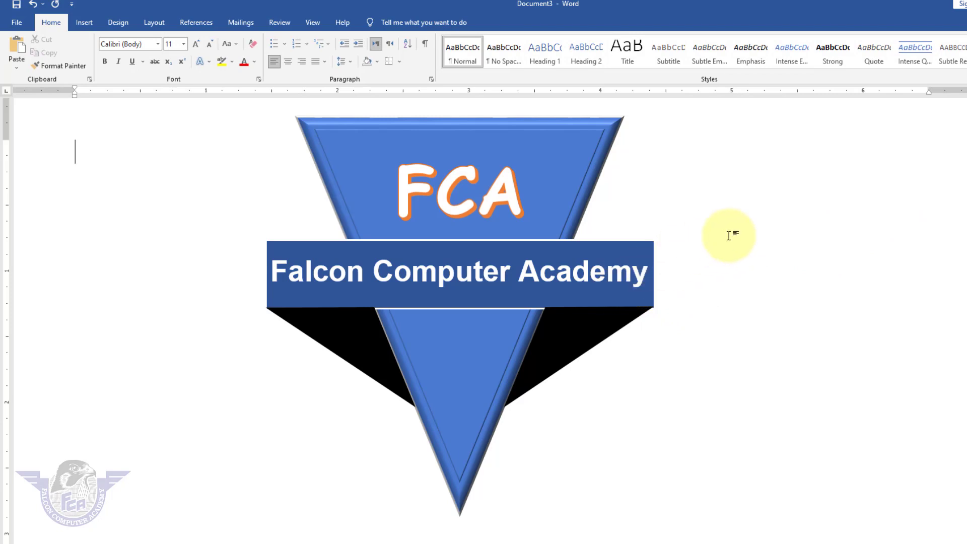
Draw a small oval just below the triangle's tip
scroll(727, 233, "down", 1)
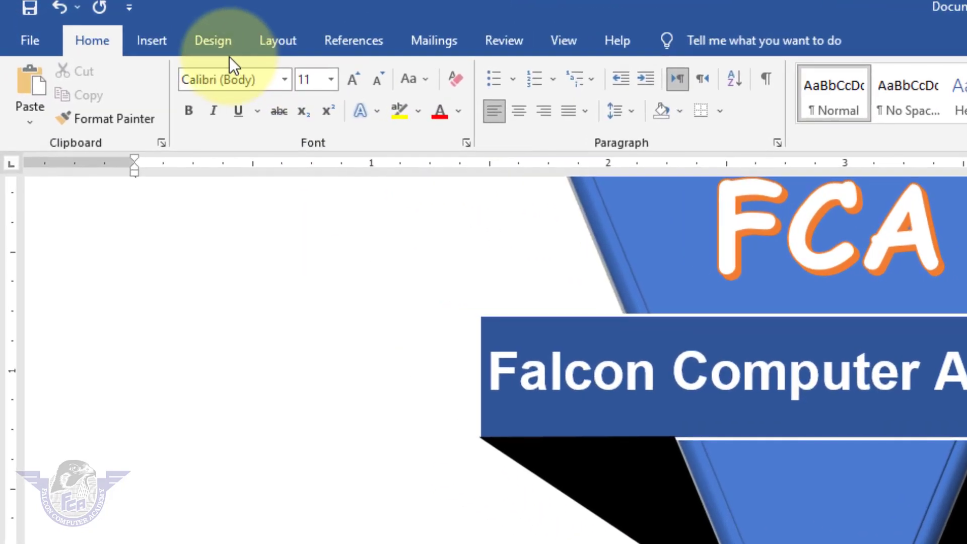
left_click(162, 44)
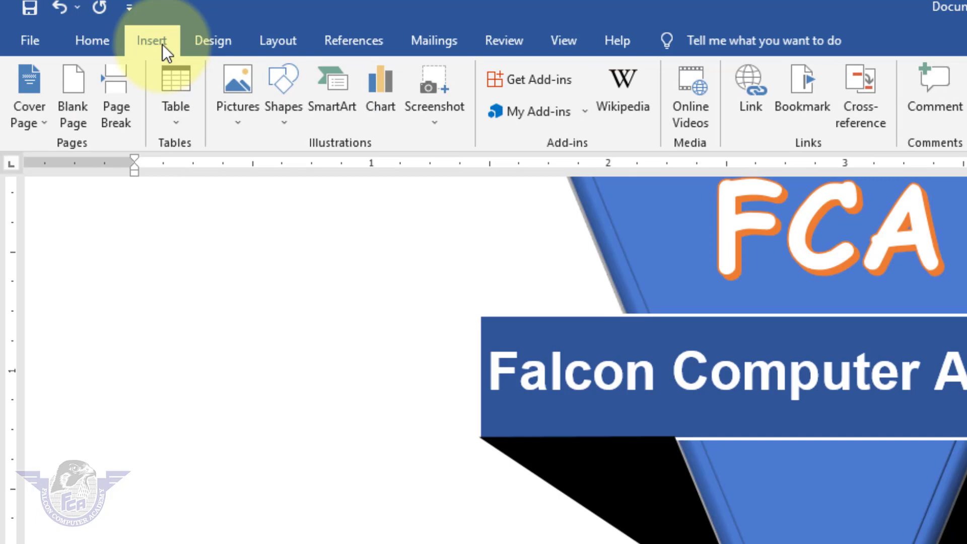
left_click(278, 119)
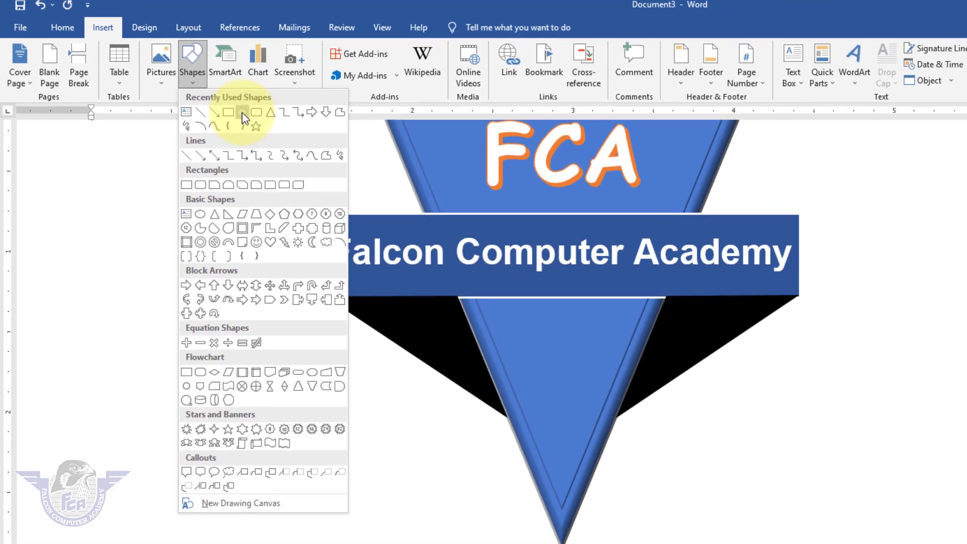
left_click(349, 161)
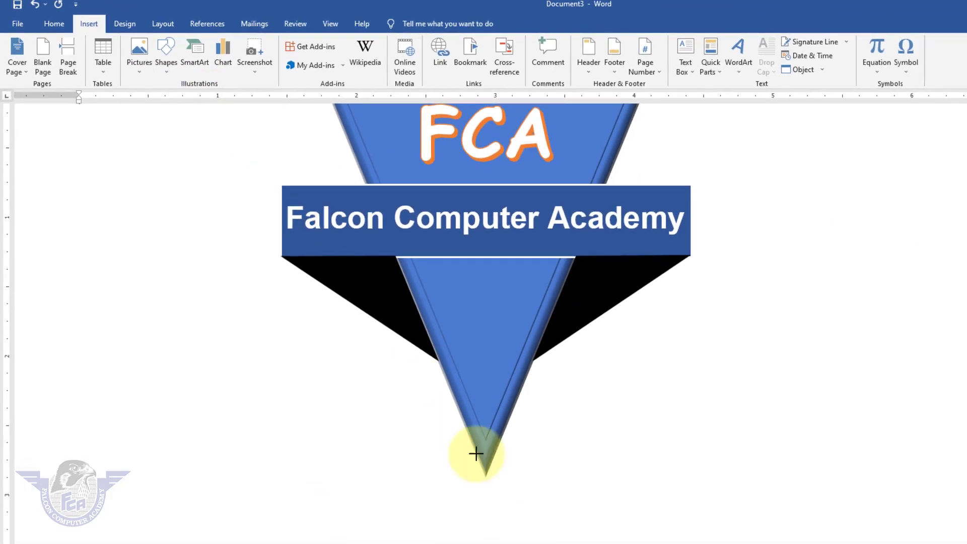
left_click_drag(449, 486, 523, 523)
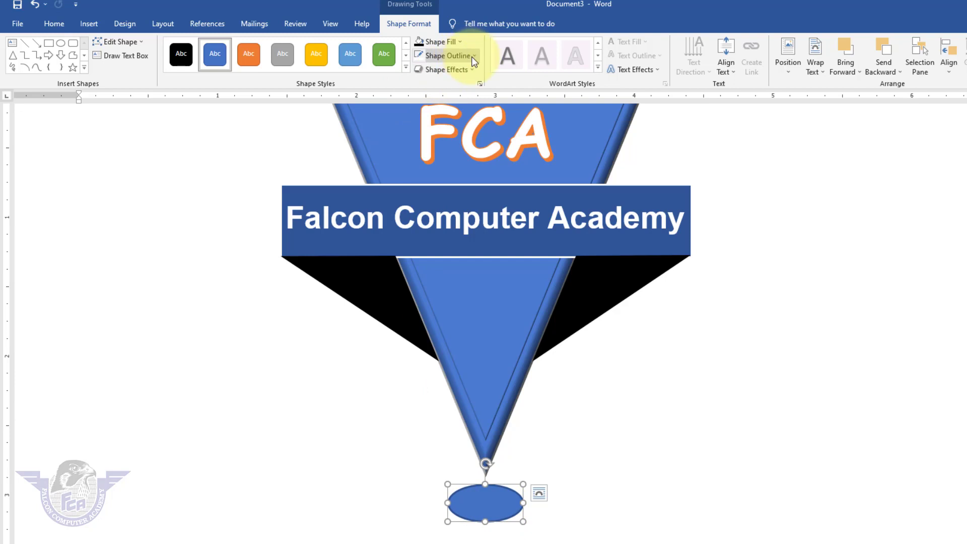
Give the oval no outline and a black fill
left_click(471, 56)
left_click(466, 165)
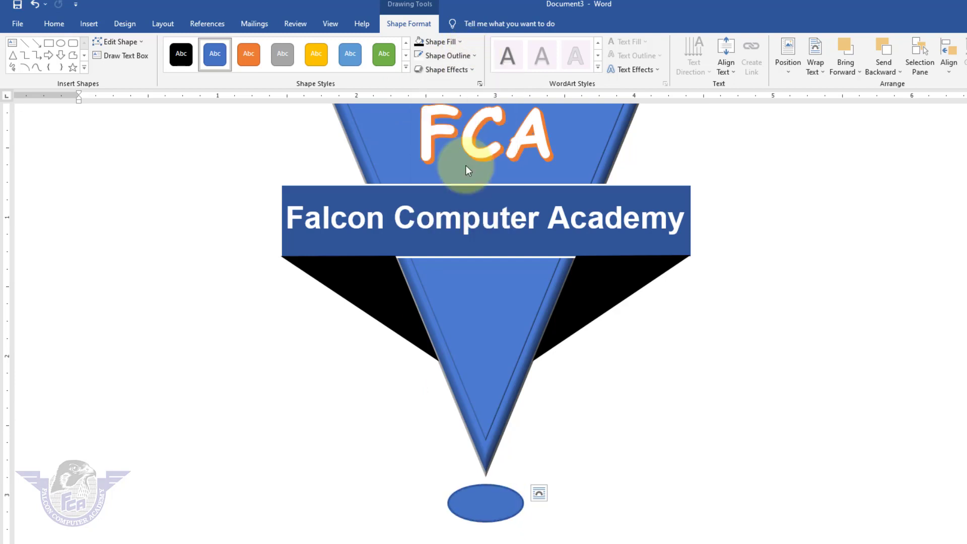
left_click(461, 44)
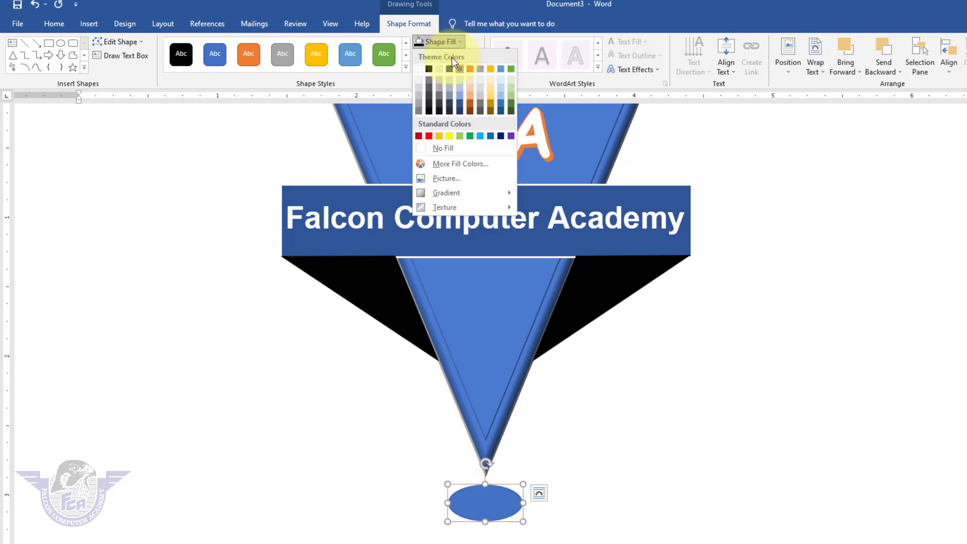
left_click(431, 69)
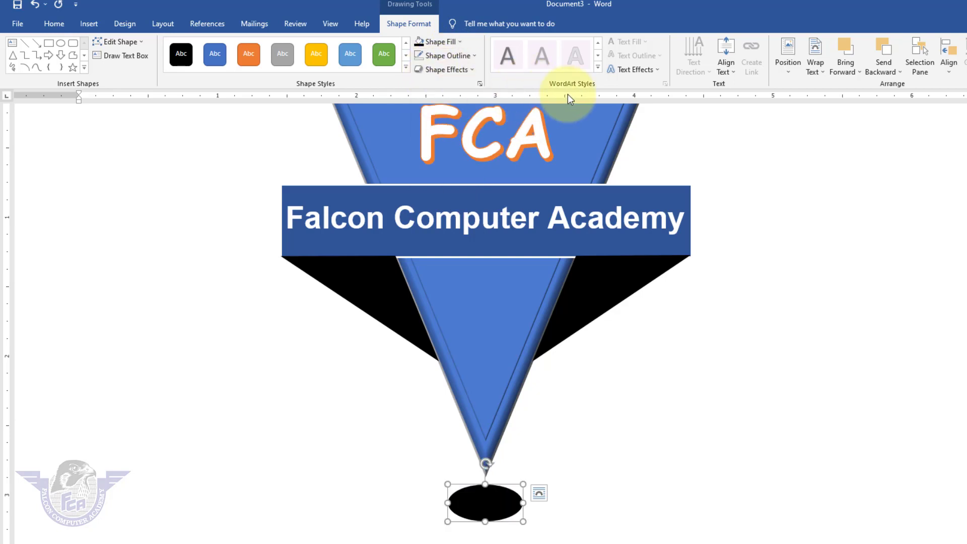
Apply 5 pt soft edges to the oval and nudge it up under the tip
left_click(470, 71)
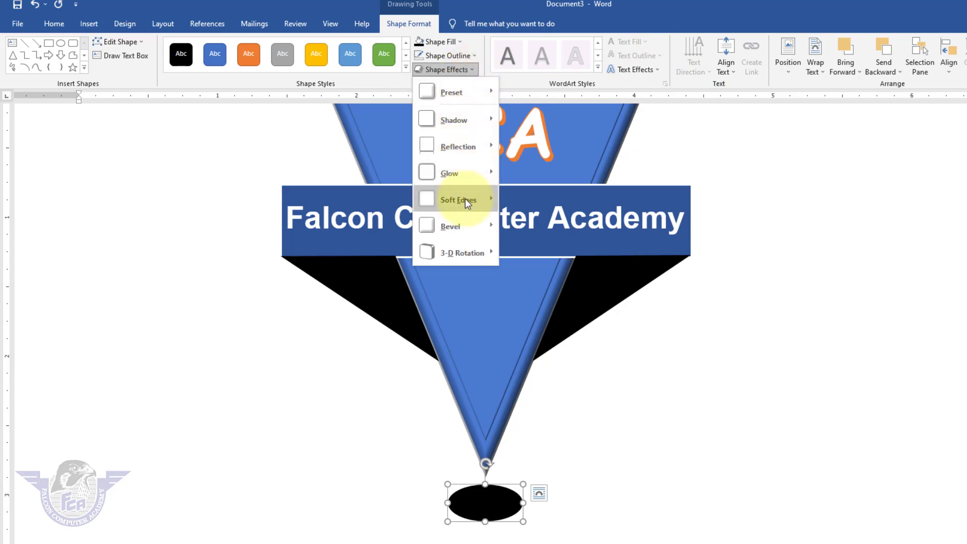
mouse_move(458, 200)
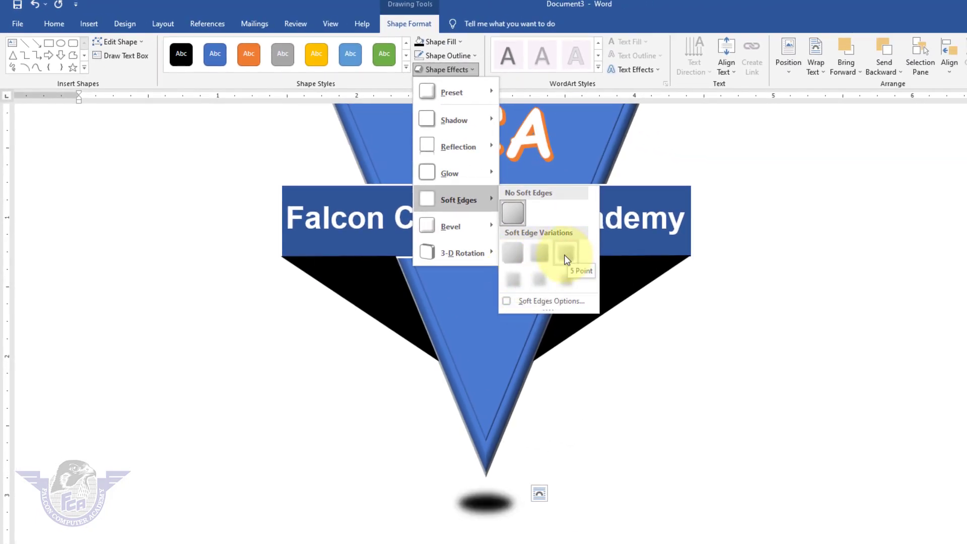
left_click(567, 254)
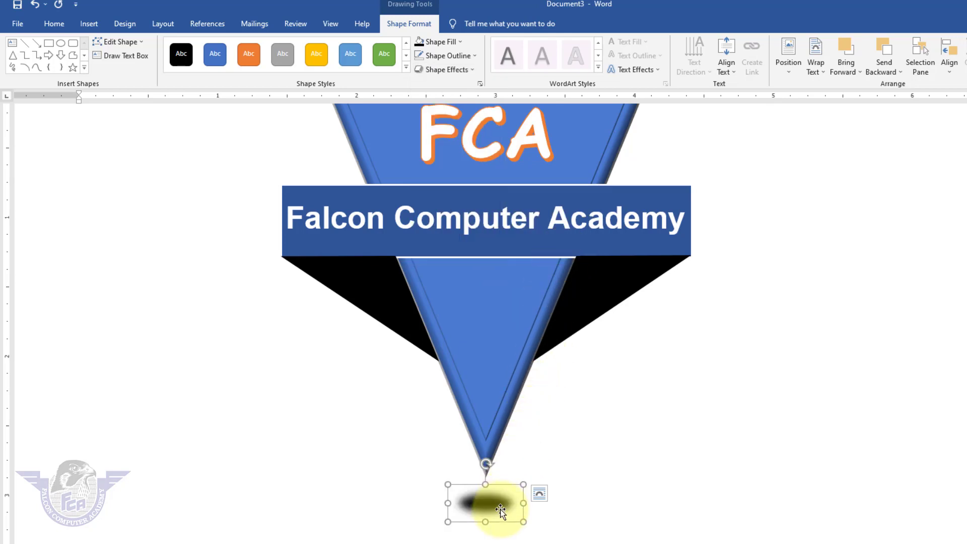
left_click_drag(500, 510, 503, 505)
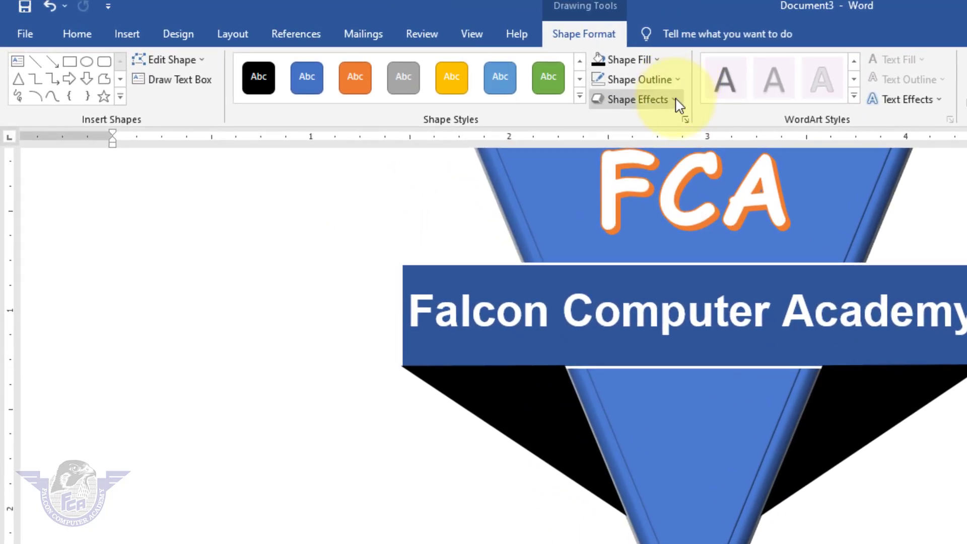
Set the oval's soft edge size to 7 pt in the Soft Edges options
left_click(677, 102)
mouse_move(654, 285)
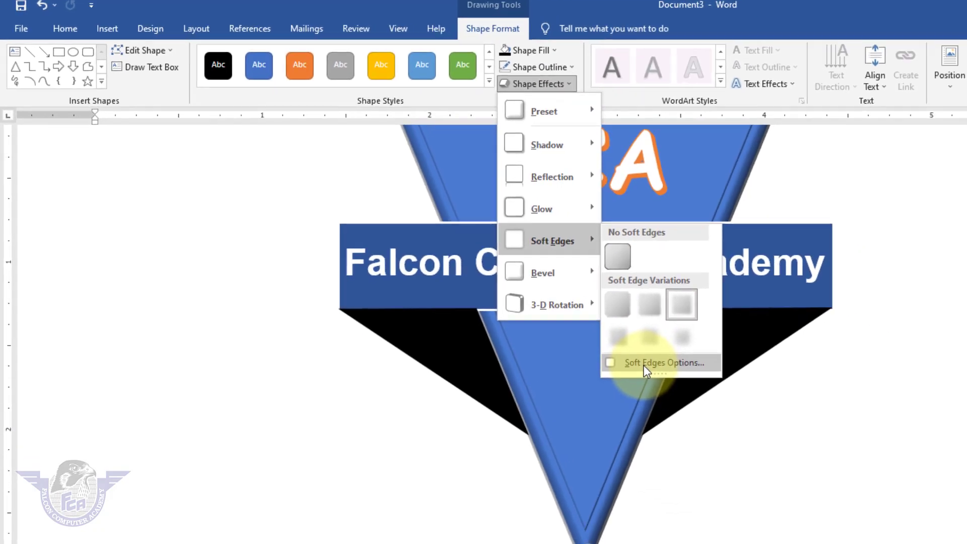
left_click(766, 431)
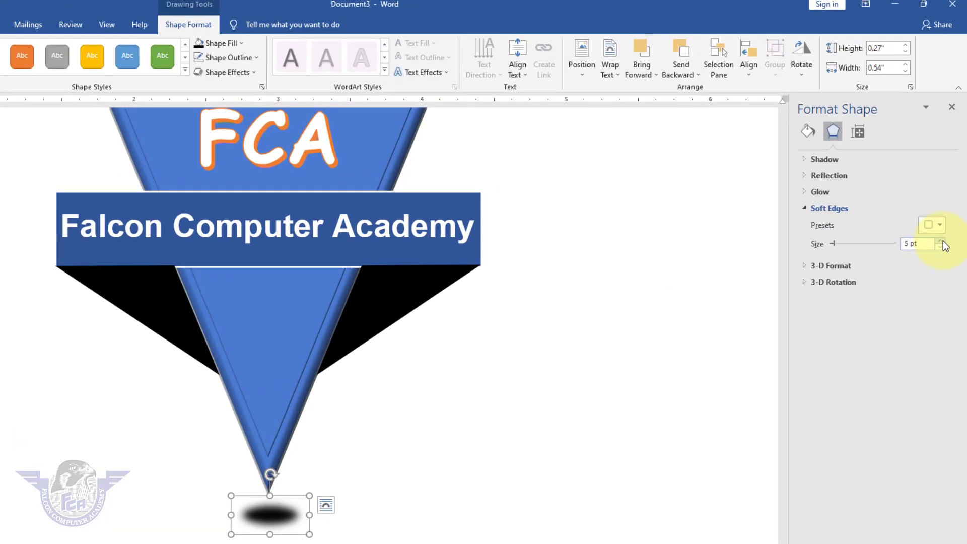
left_click(945, 192)
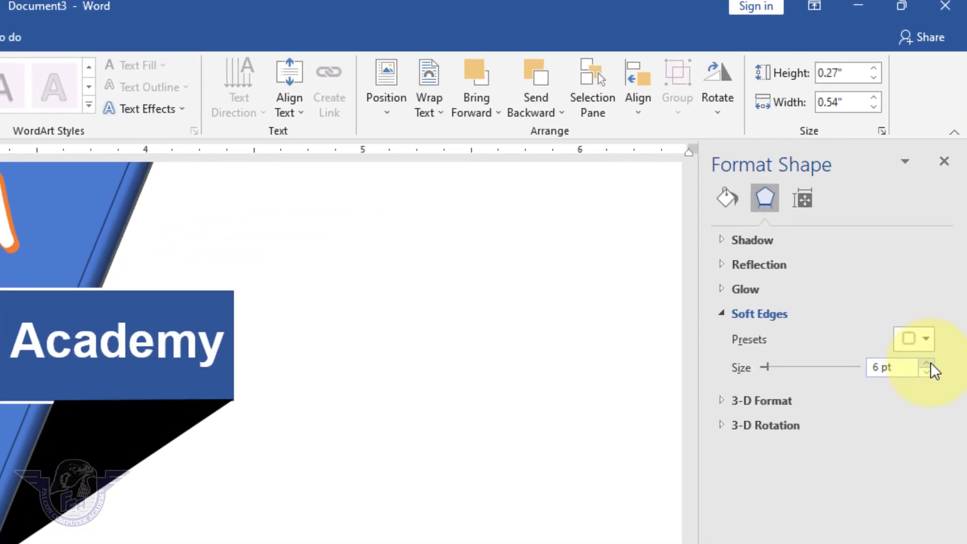
left_click(945, 193)
left_click(932, 332)
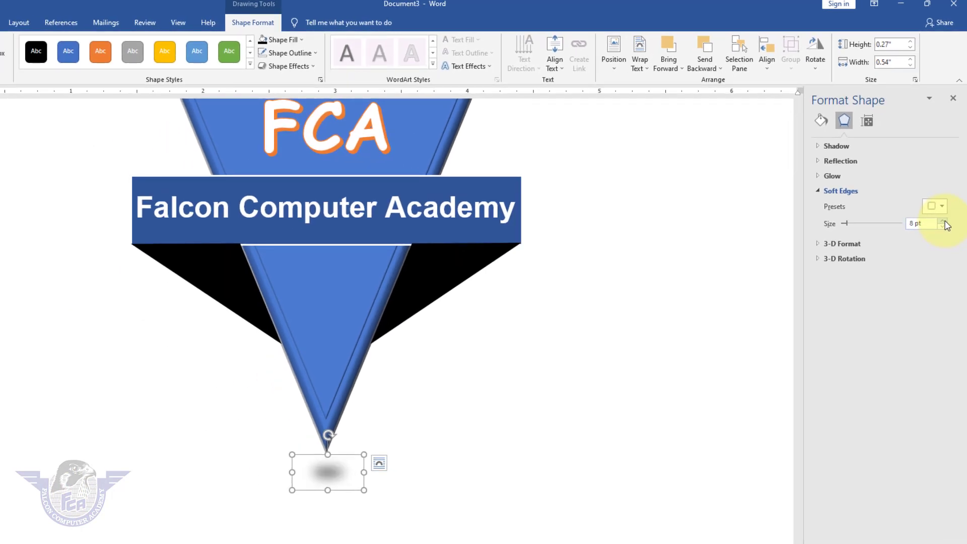
left_click(945, 229)
left_click(942, 226)
left_click(943, 226)
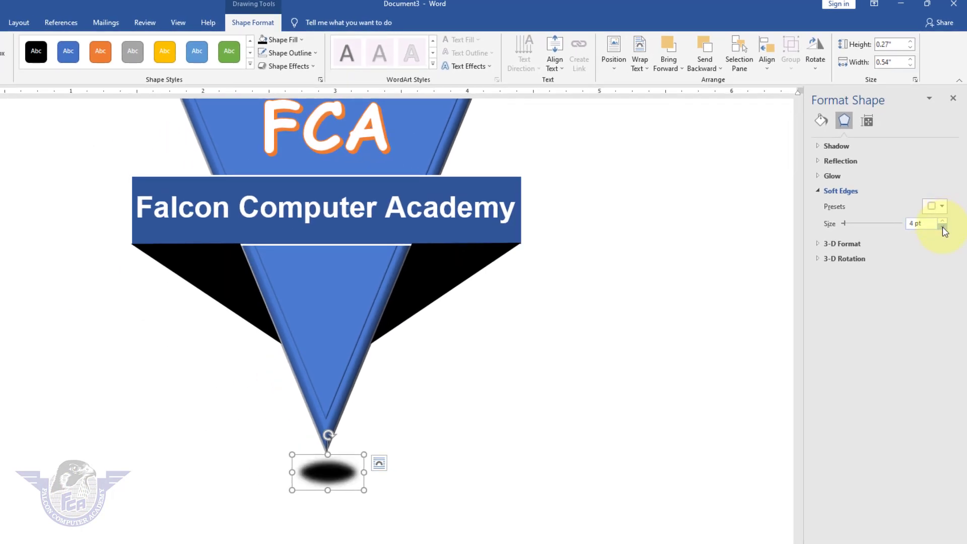
left_click(942, 226)
left_click(942, 226)
left_click(942, 220)
left_click(943, 221)
left_click(943, 220)
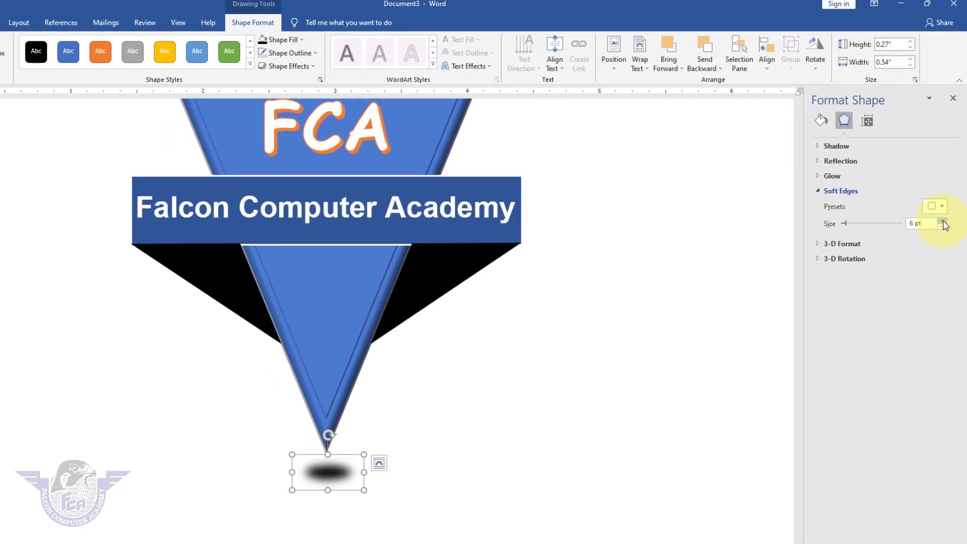
left_click(943, 220)
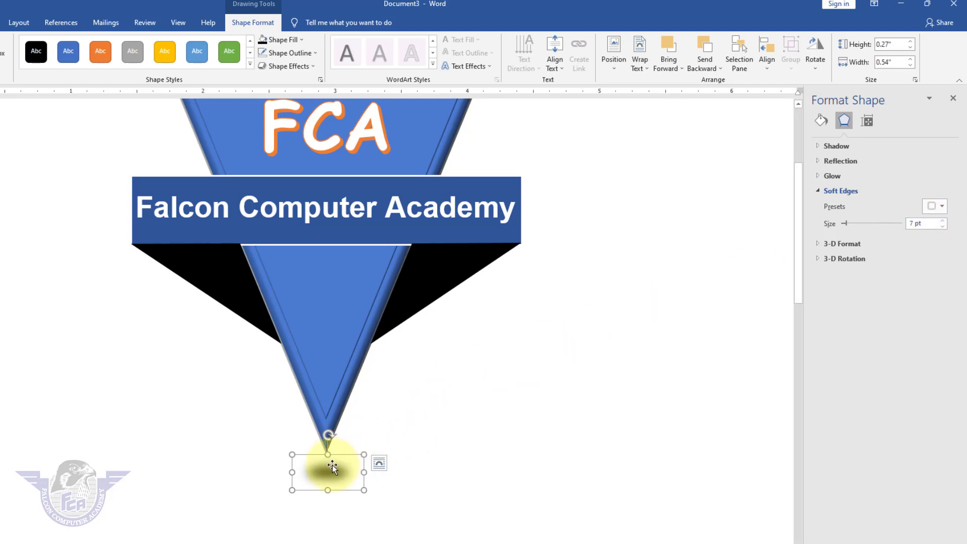
left_click(583, 400)
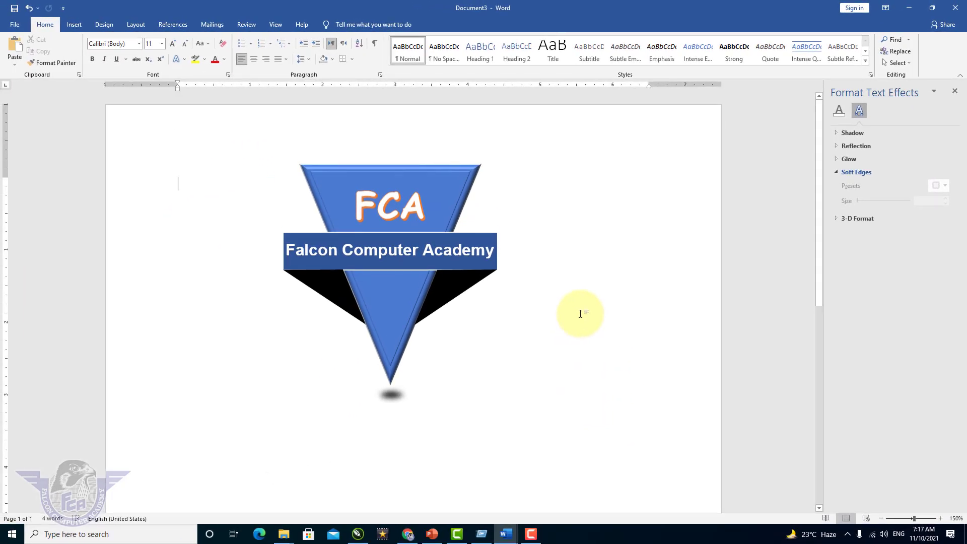
key("ctrl+z")
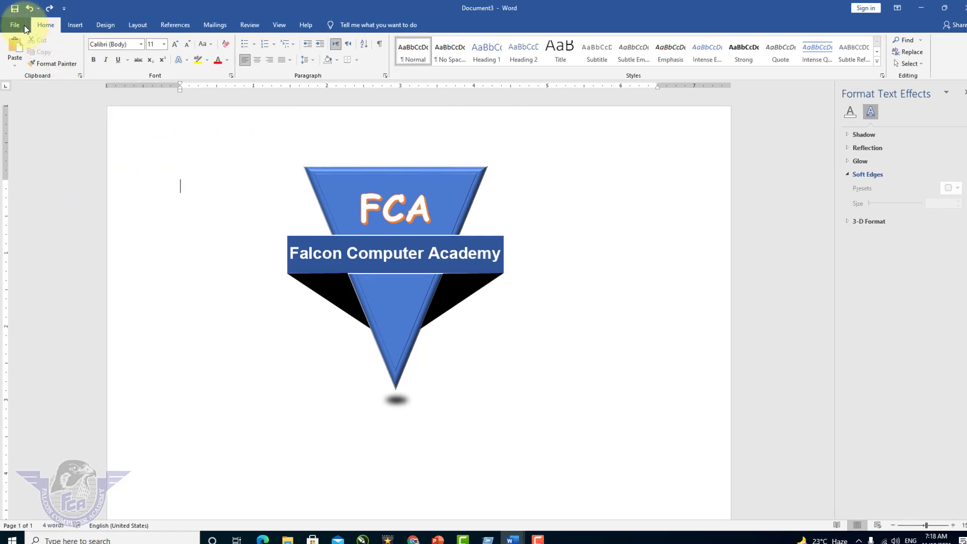
Export the document to the Desktop as the PDF 'my logo'
left_click(15, 25)
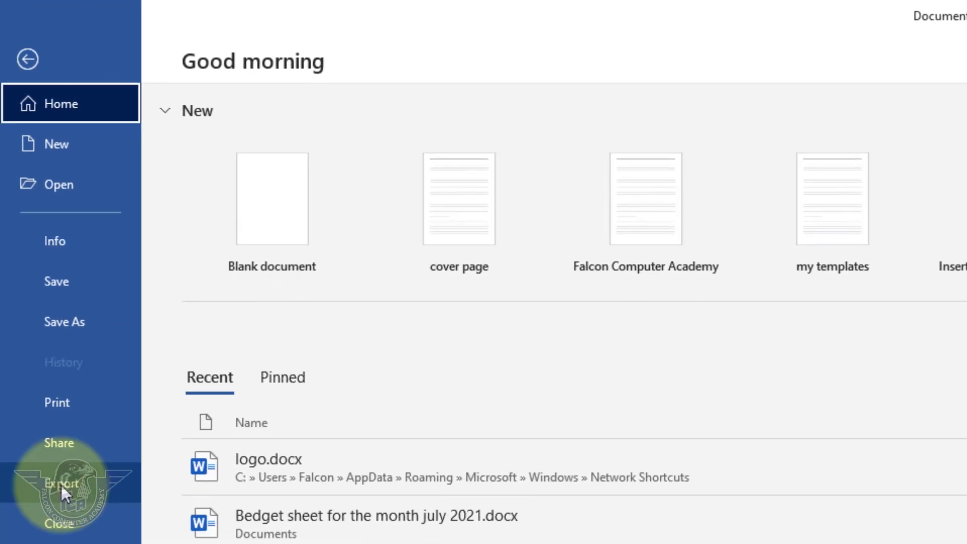
left_click(61, 484)
left_click(560, 297)
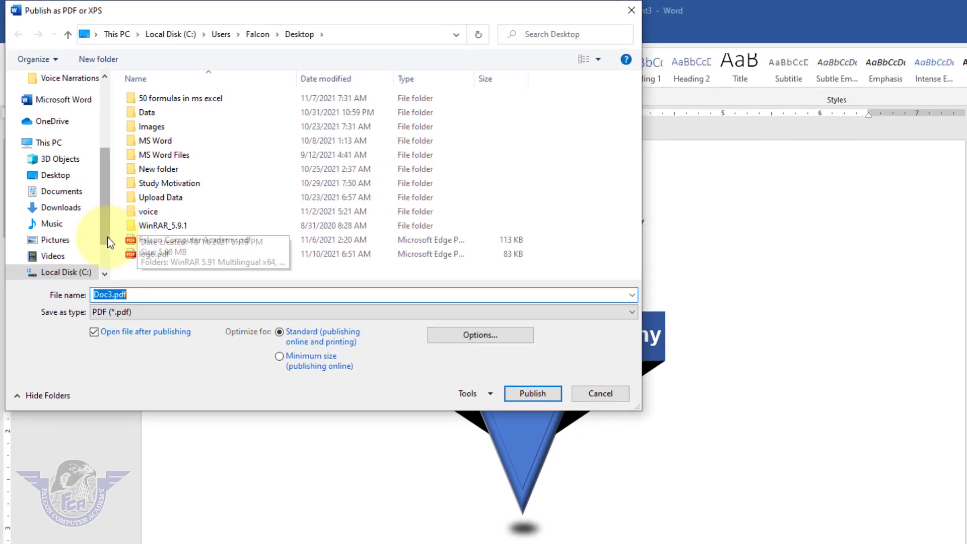
scroll(86, 166, "up", 3)
left_click(65, 123)
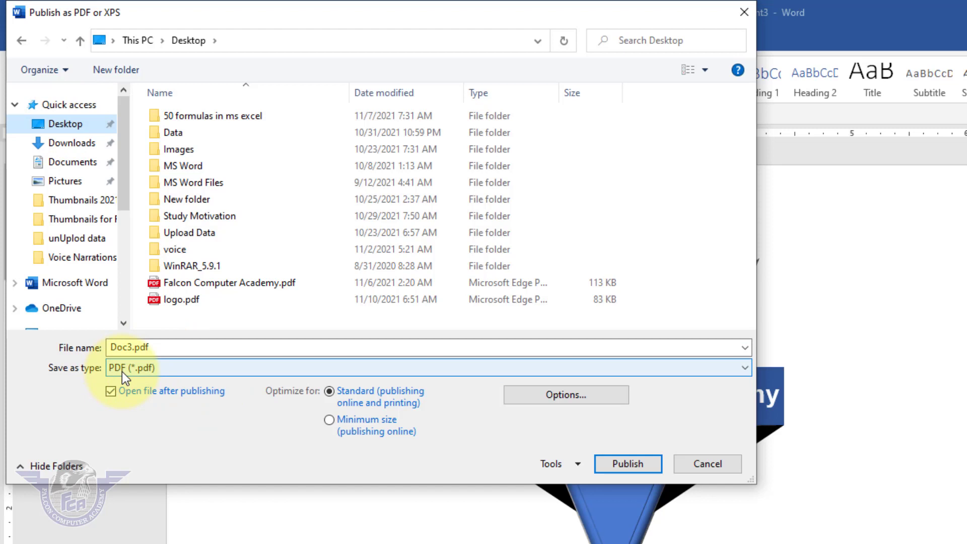
double_click(123, 350)
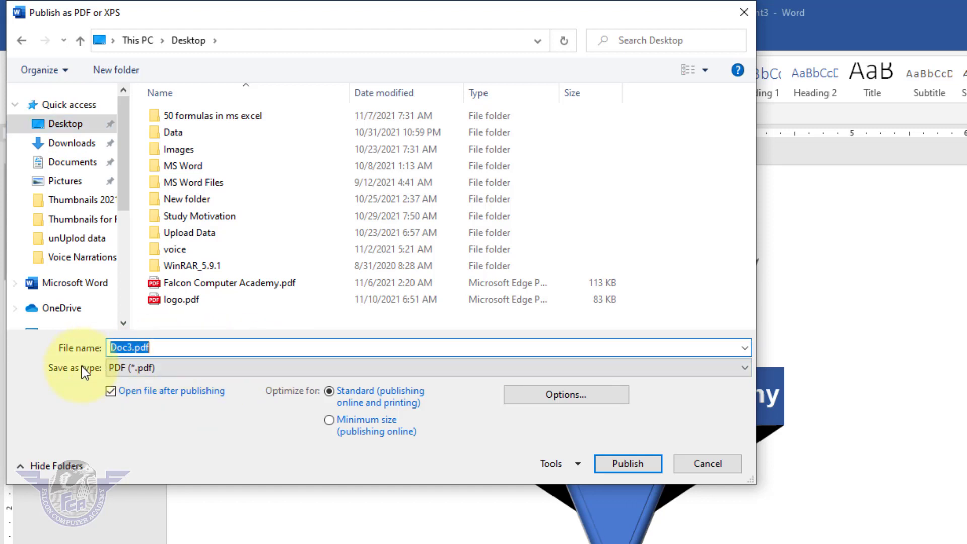
type("my l")
type("ogo")
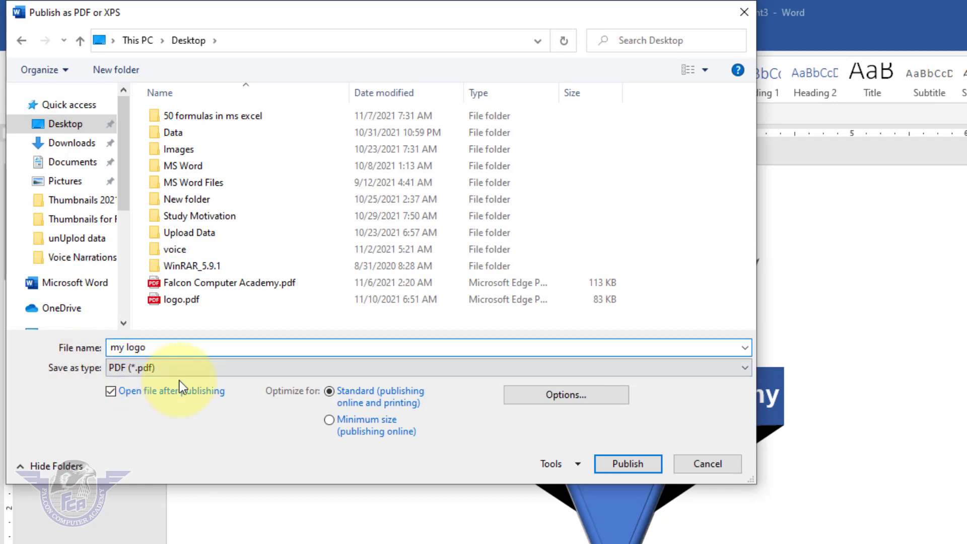
left_click(628, 463)
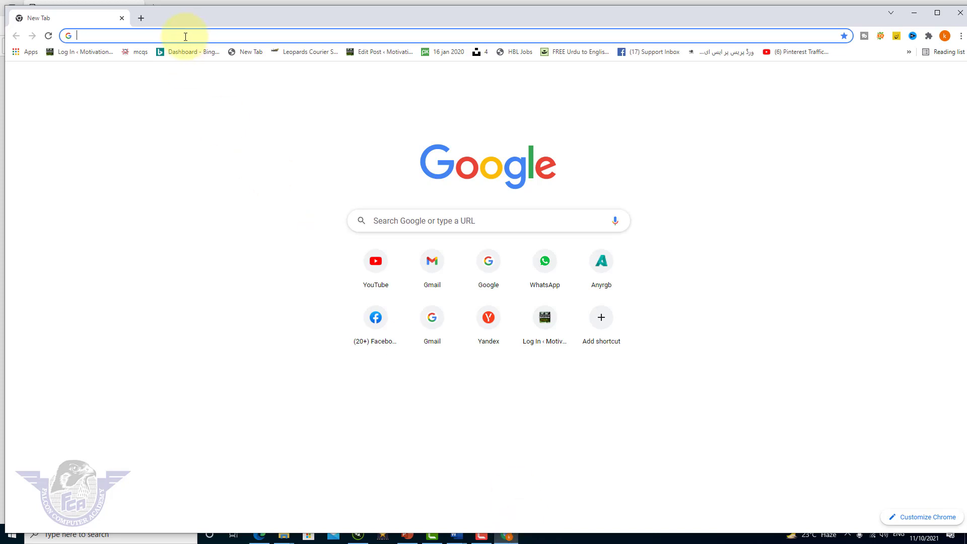
Go to ilovepdf.com and open its PDF to JPG converter
left_click(186, 37)
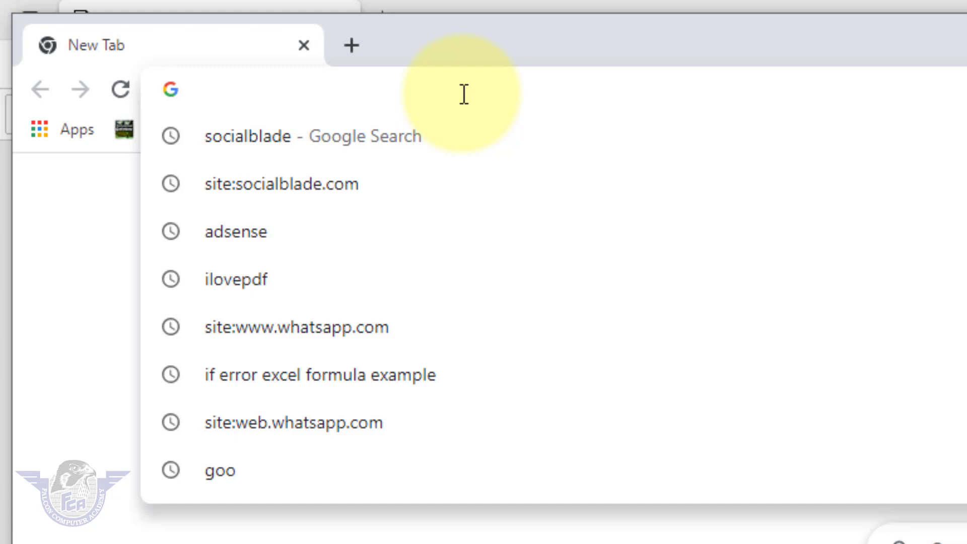
type("i")
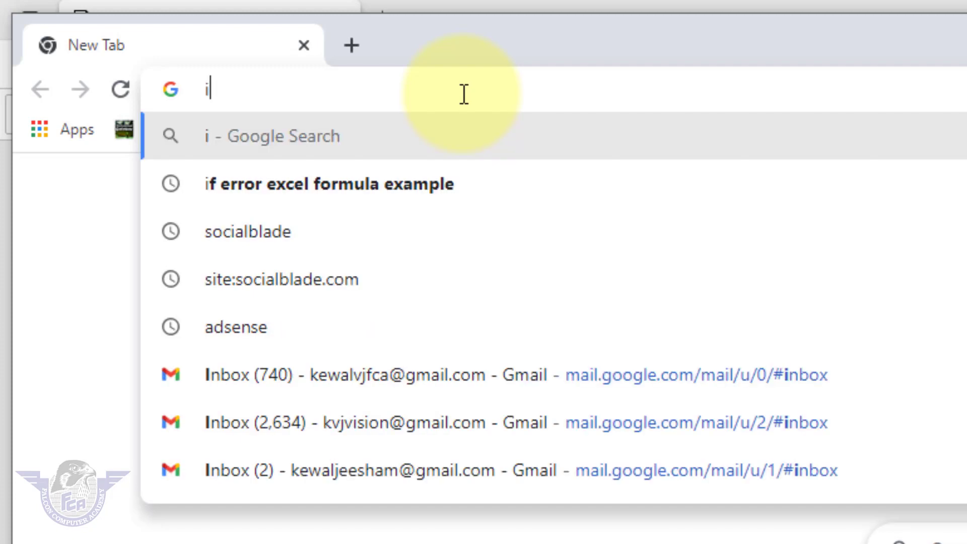
type("lovepdf")
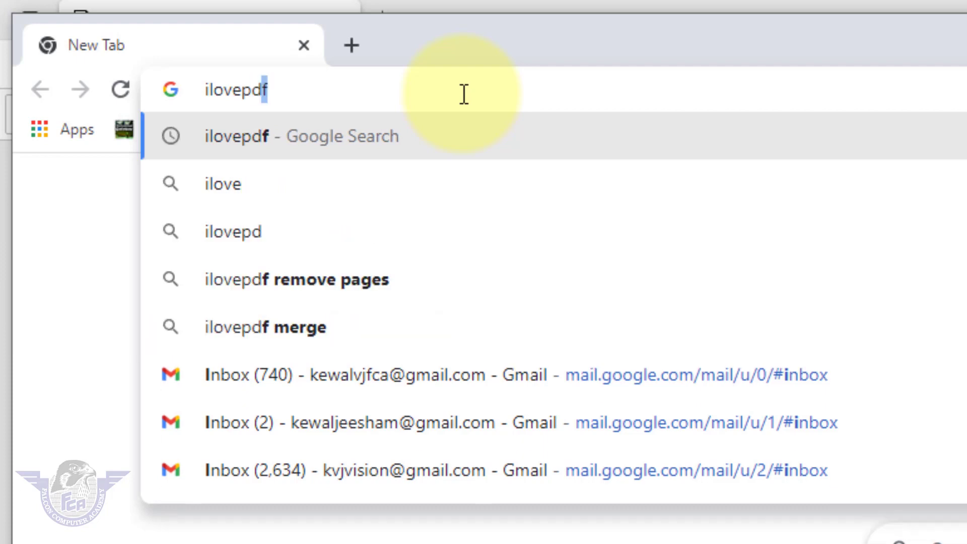
type(".com")
key("Return")
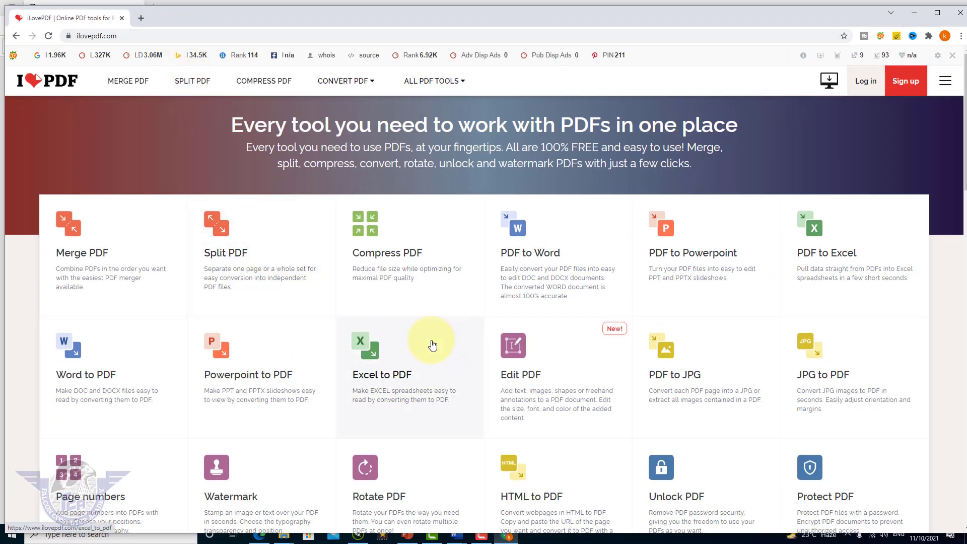
scroll(453, 345, "down", 4)
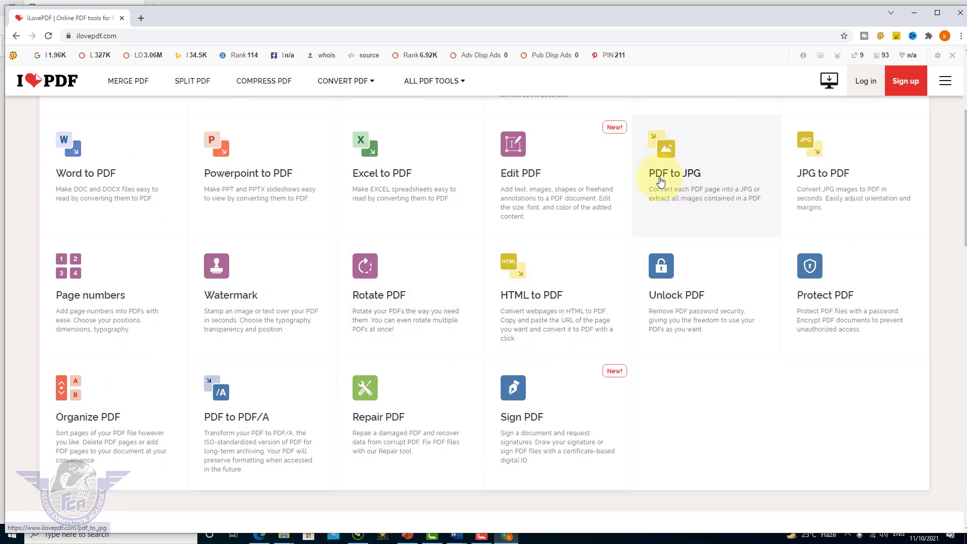
left_click(697, 180)
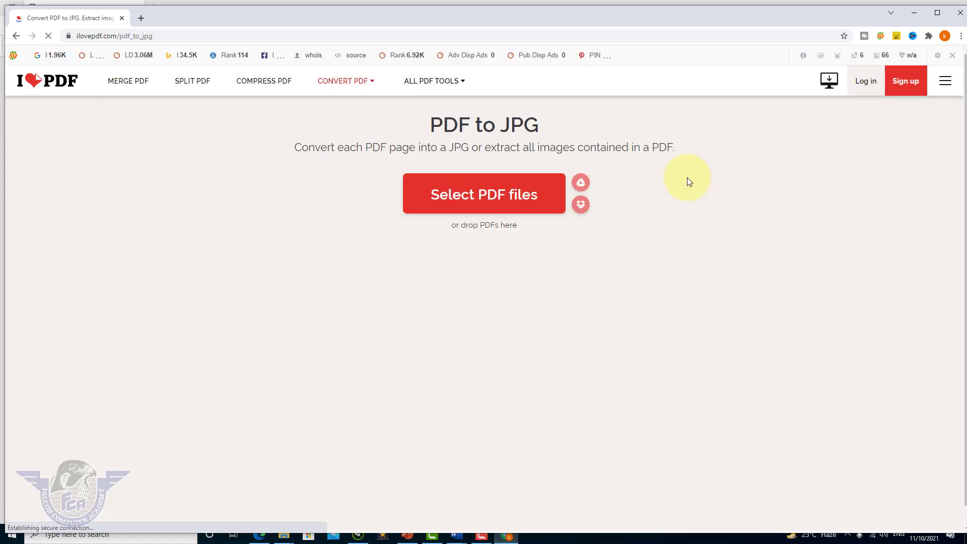
Upload my logo.pdf from the Desktop and convert it to JPG
left_click(499, 203)
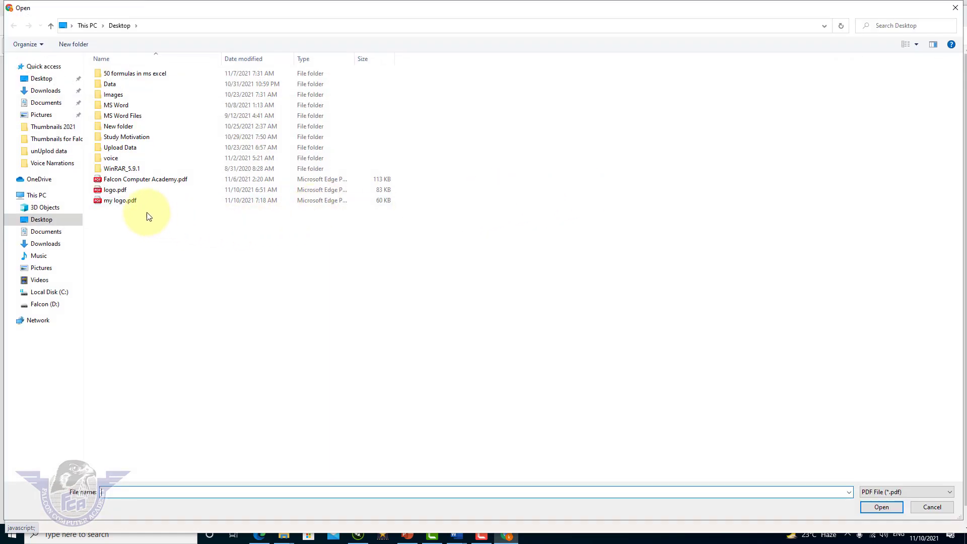
left_click(41, 78)
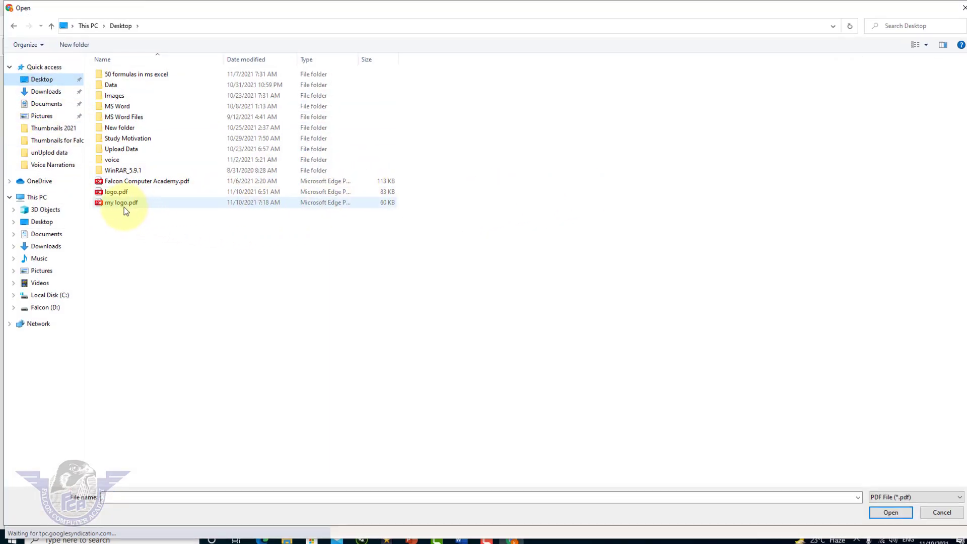
left_click(124, 204)
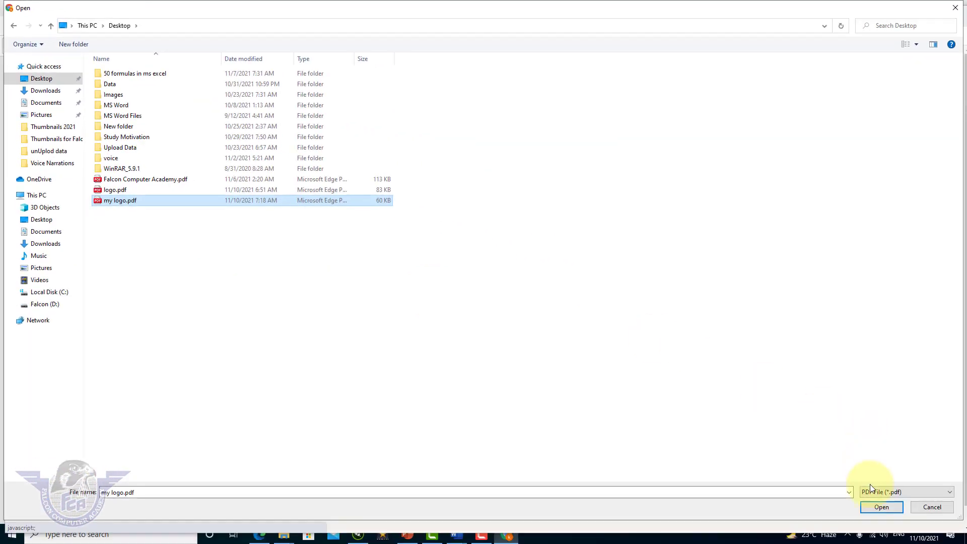
left_click(876, 508)
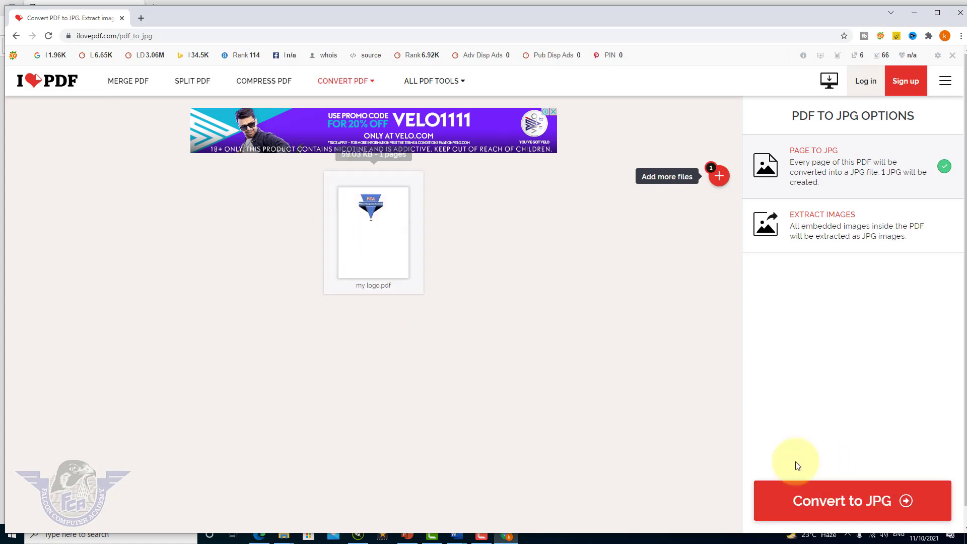
left_click(845, 510)
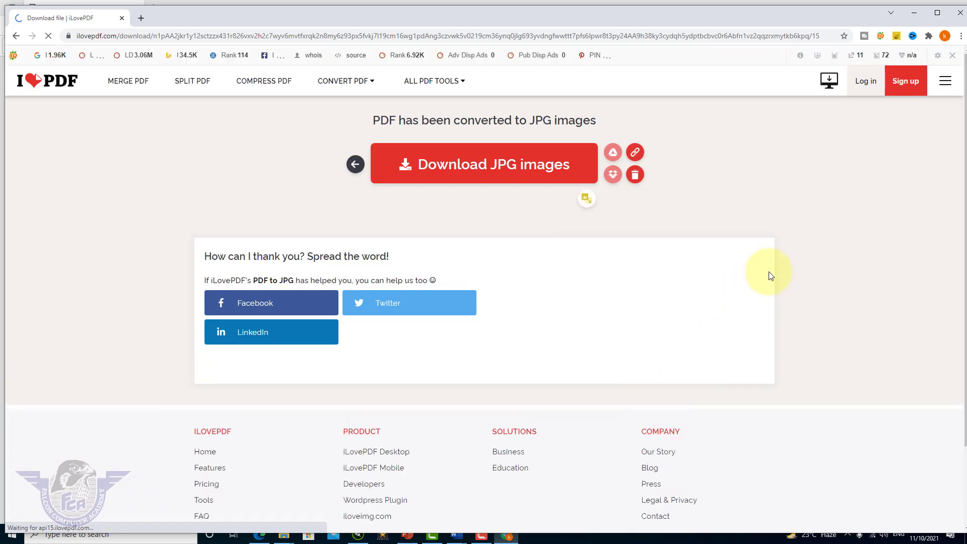
Download the converted JPG and show it in the Downloads folder
left_click(516, 173)
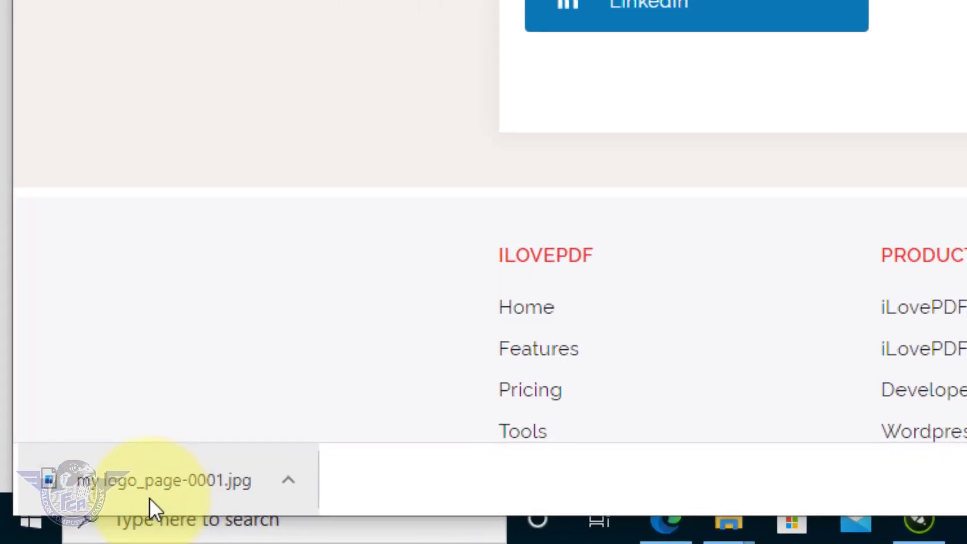
right_click(154, 498)
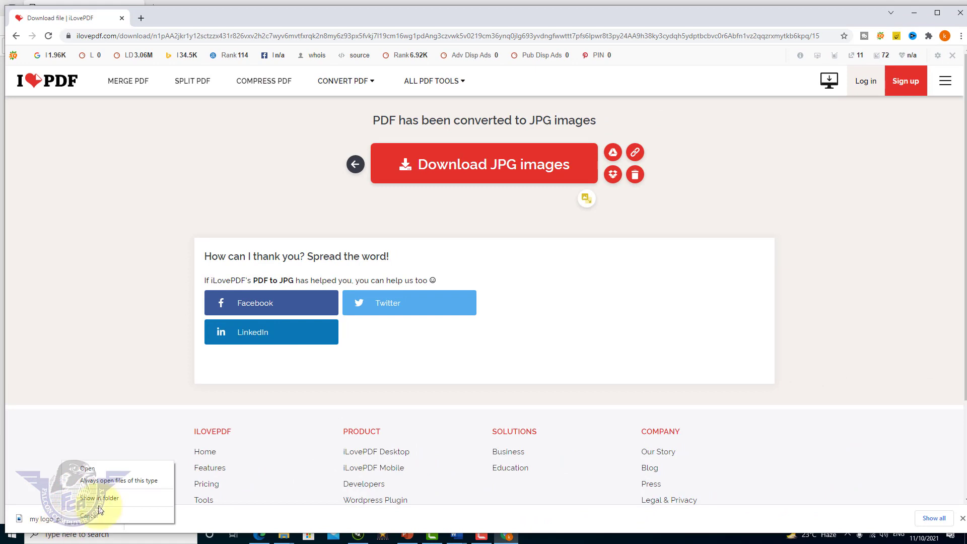
left_click(103, 498)
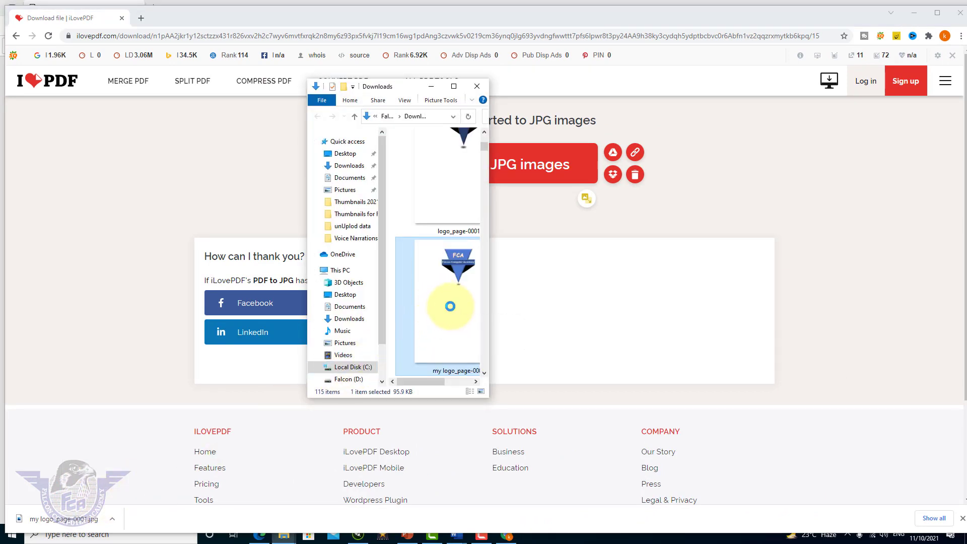
Move my logo_page-0001.jpg from Downloads onto the desktop
right_click(445, 311)
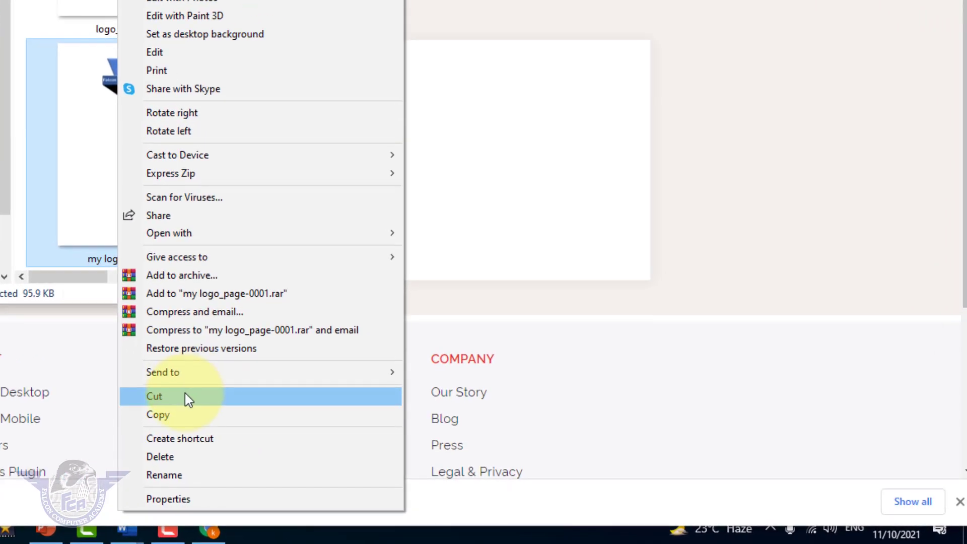
left_click(187, 400)
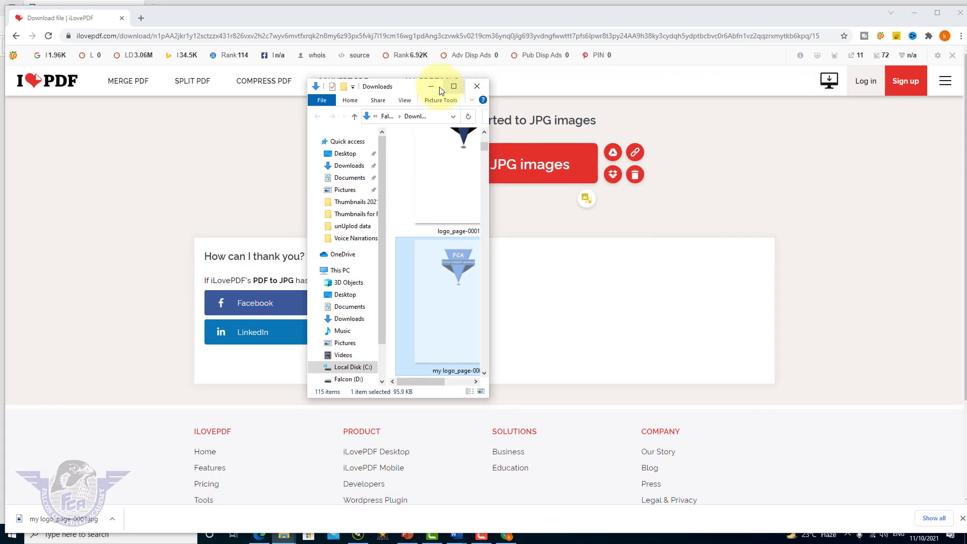
left_click(433, 90)
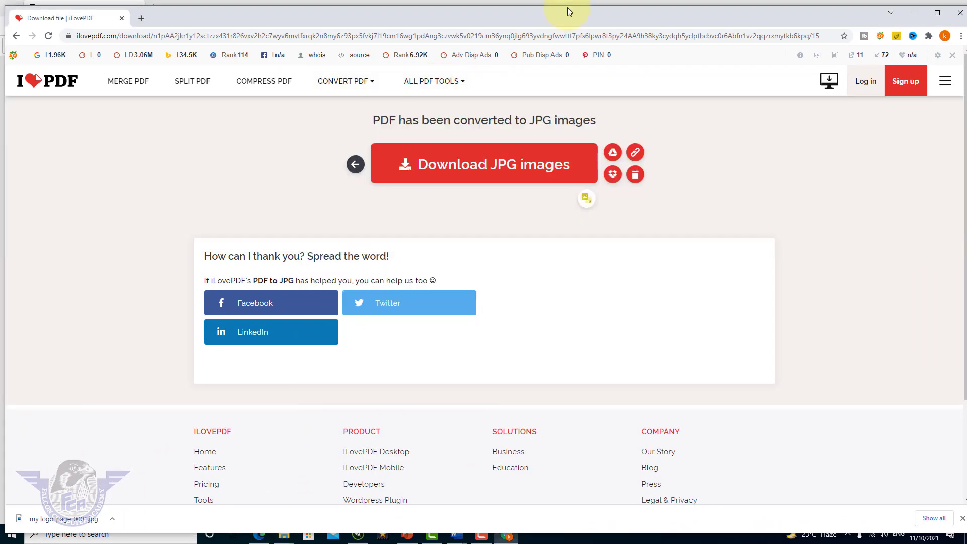
left_click(915, 12)
right_click(431, 288)
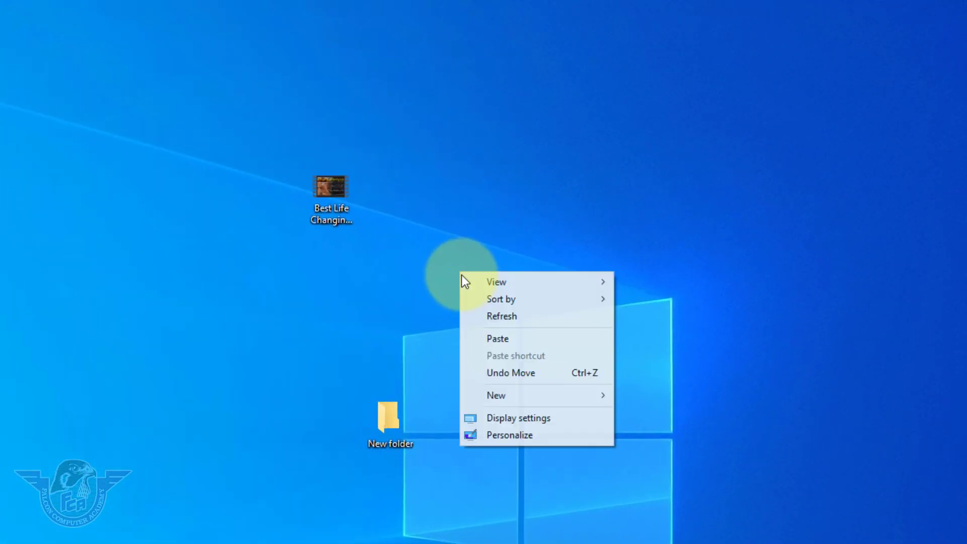
left_click(497, 358)
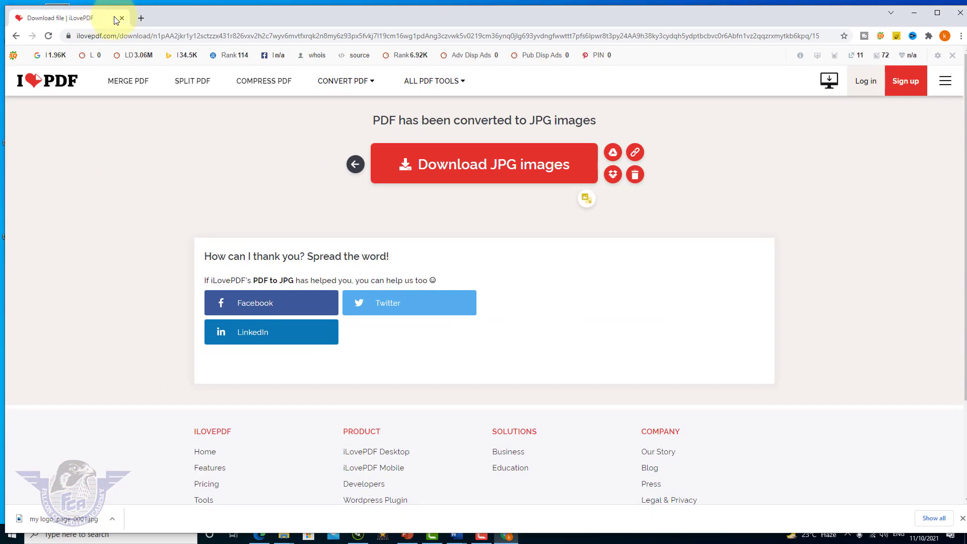
Upload my logo_page-0001.jpg from the Desktop to remove.bg and view the background-free result
left_click(142, 18)
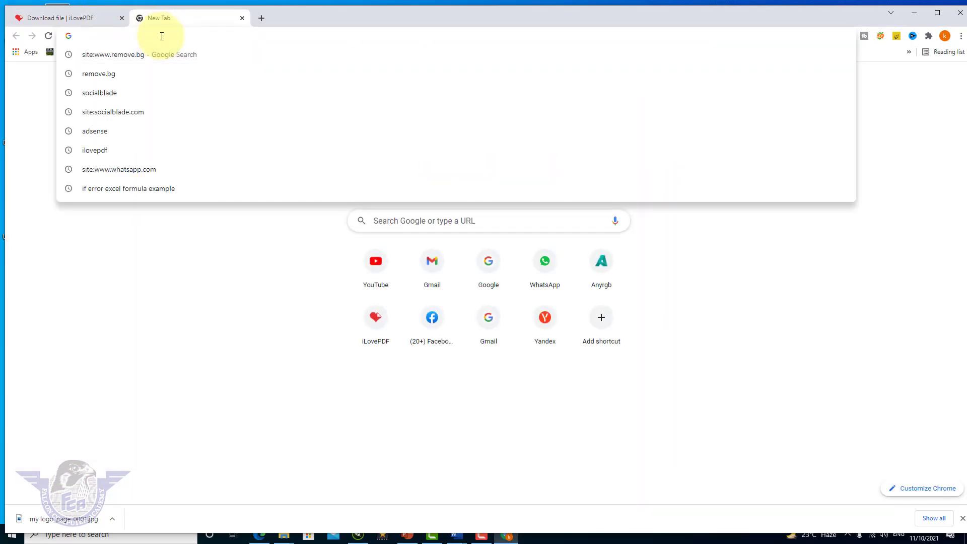
type("rem")
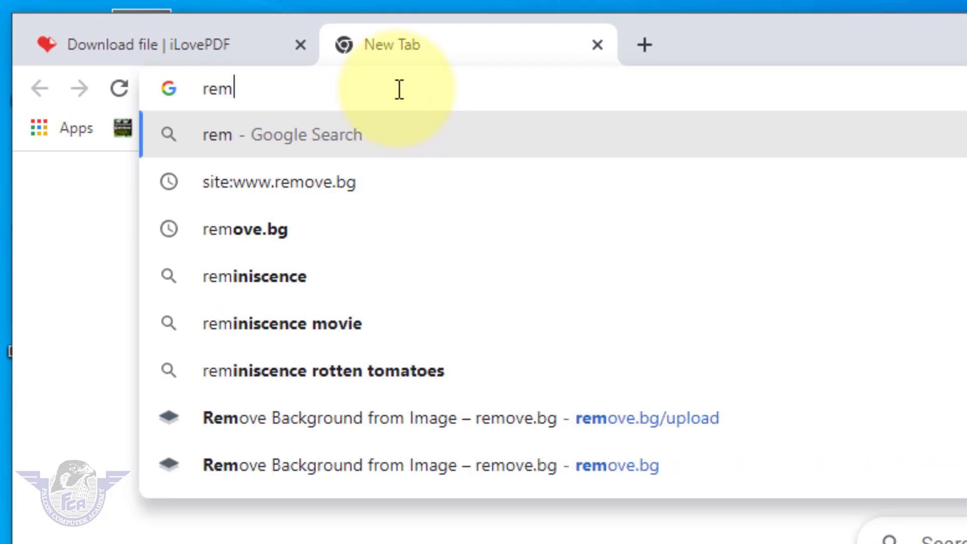
type("ove.bg")
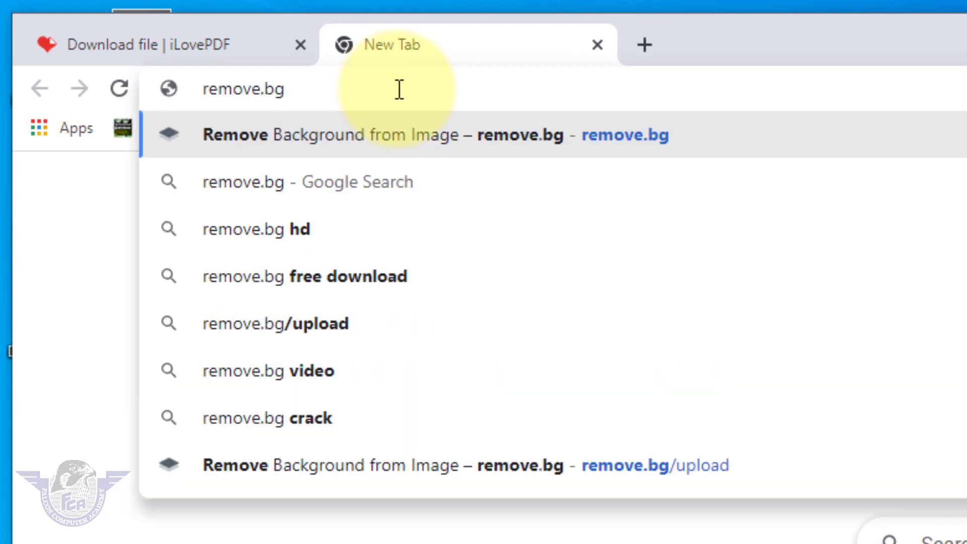
key("Return")
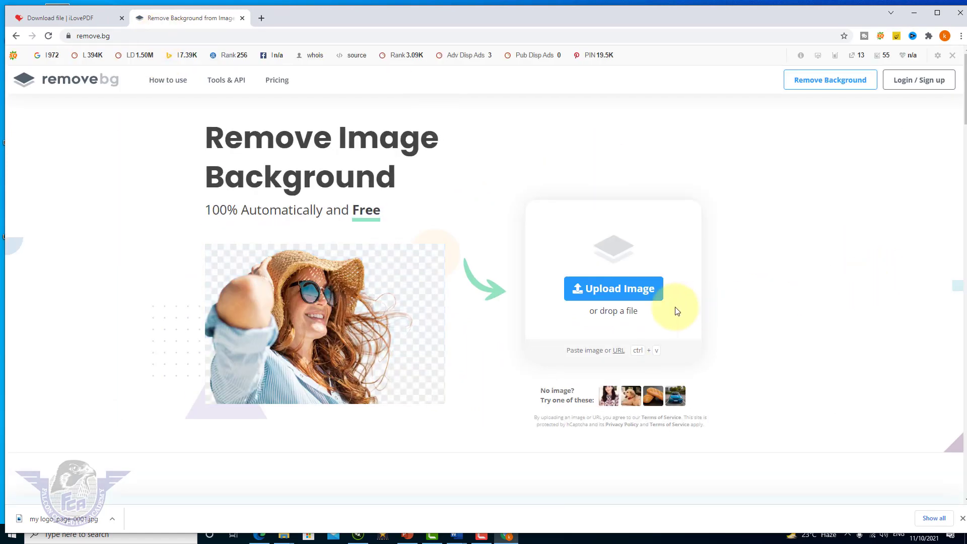
left_click(637, 292)
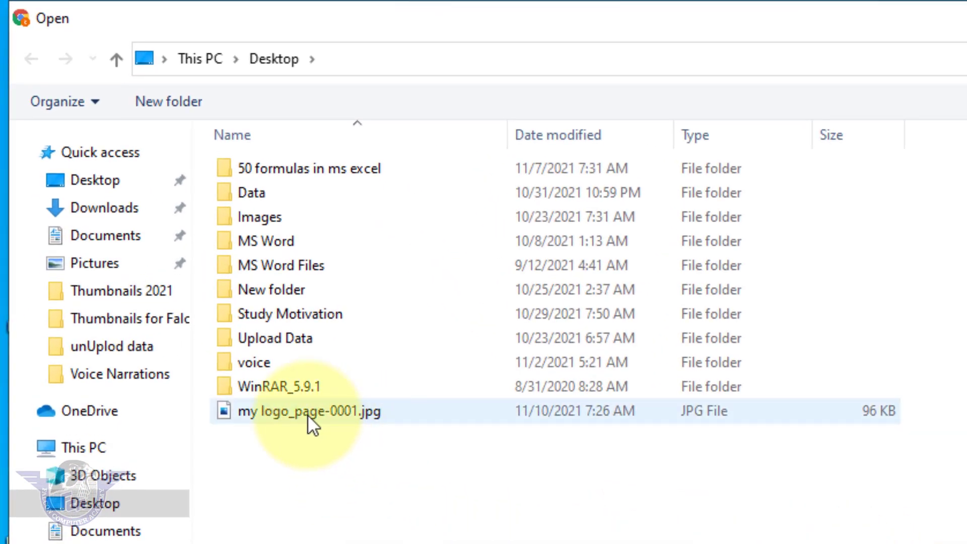
left_click(98, 184)
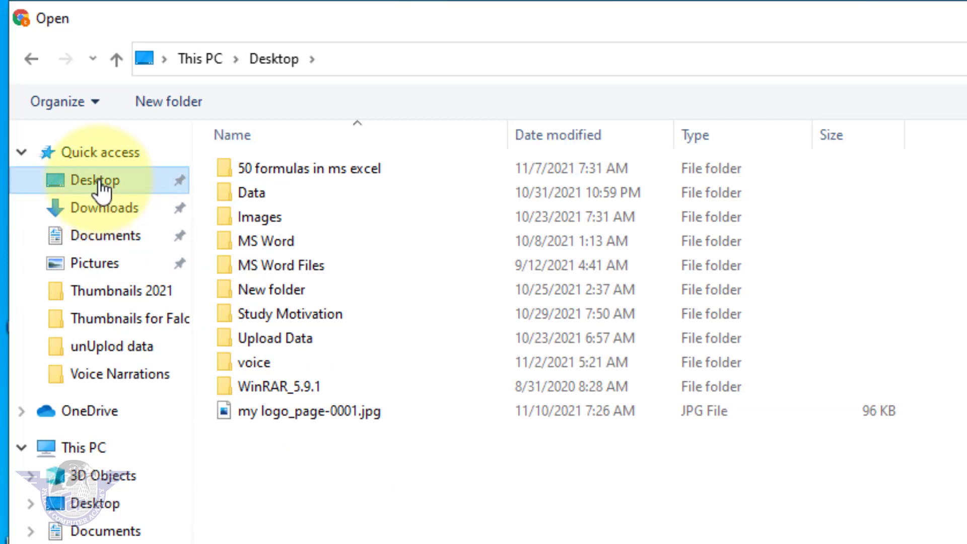
left_click(373, 419)
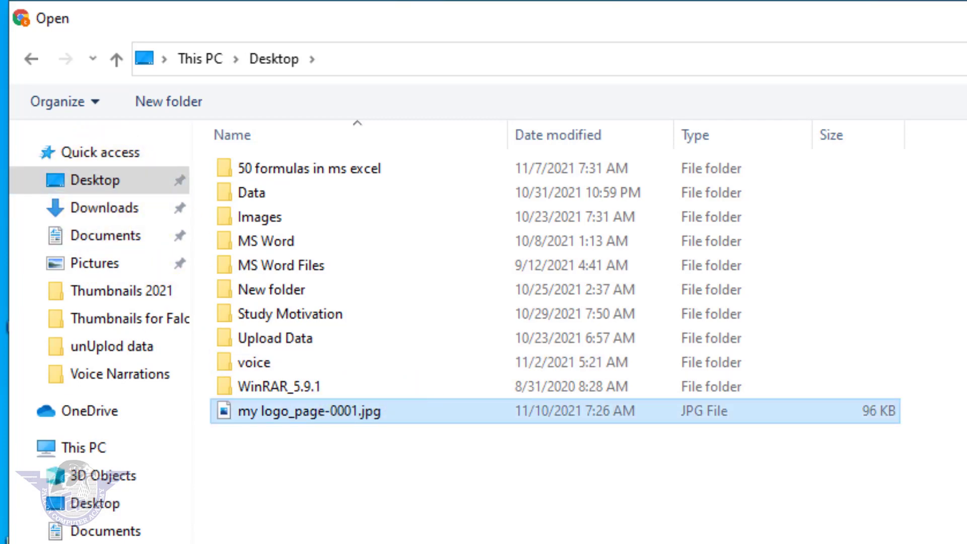
key("Return")
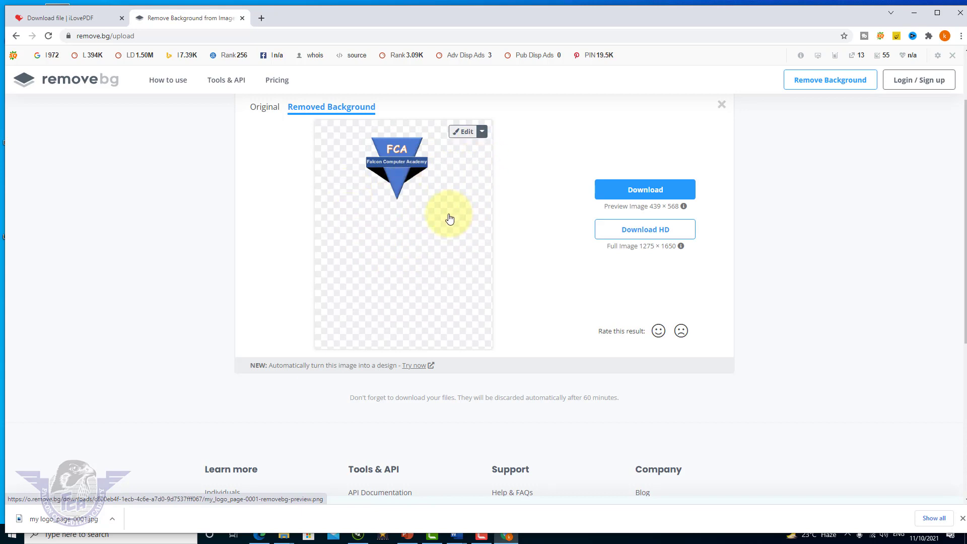
left_click(482, 132)
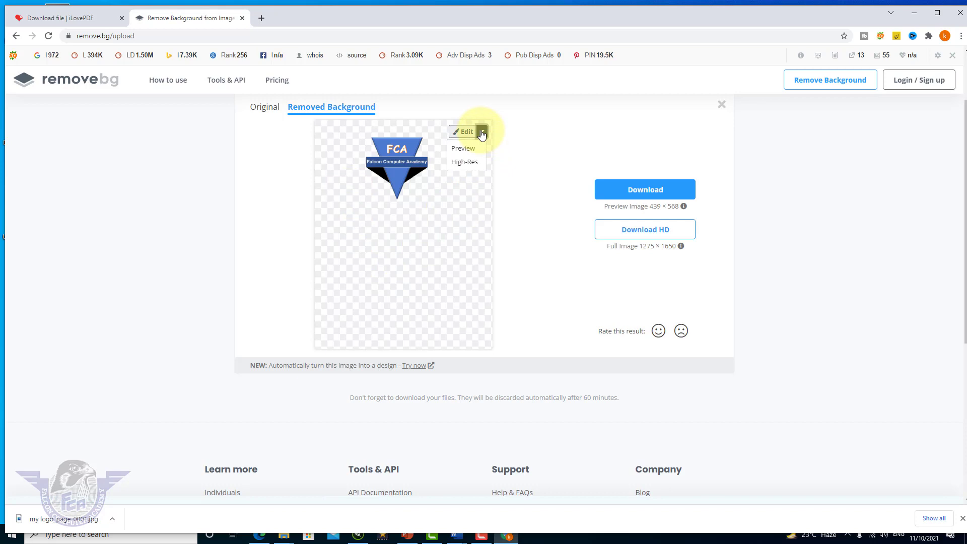
Download the transparent preview PNG and show it in its folder
left_click(482, 132)
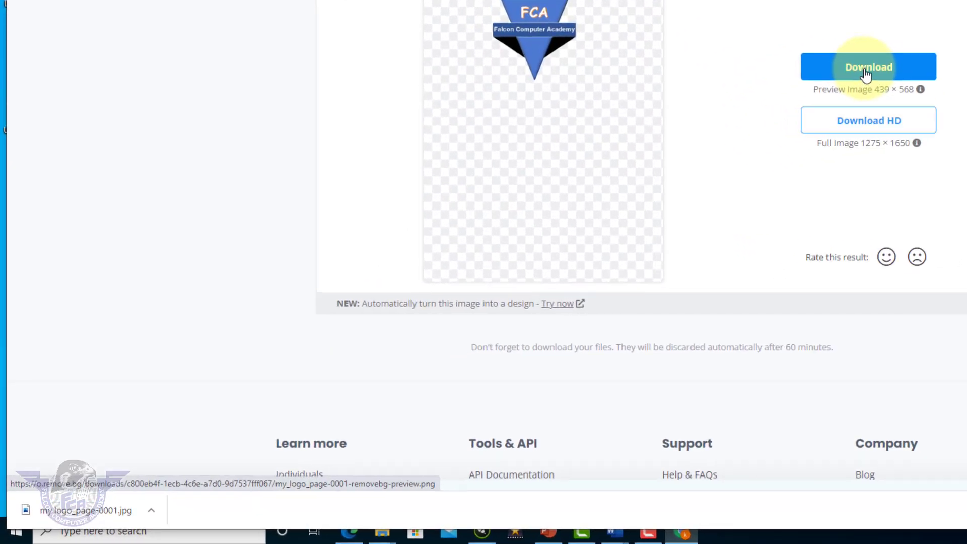
left_click(885, 60)
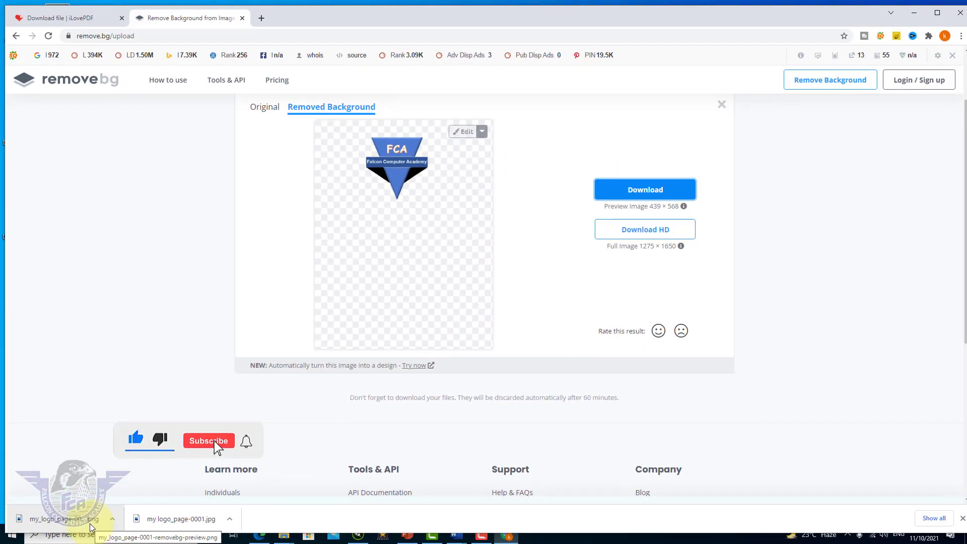
right_click(81, 526)
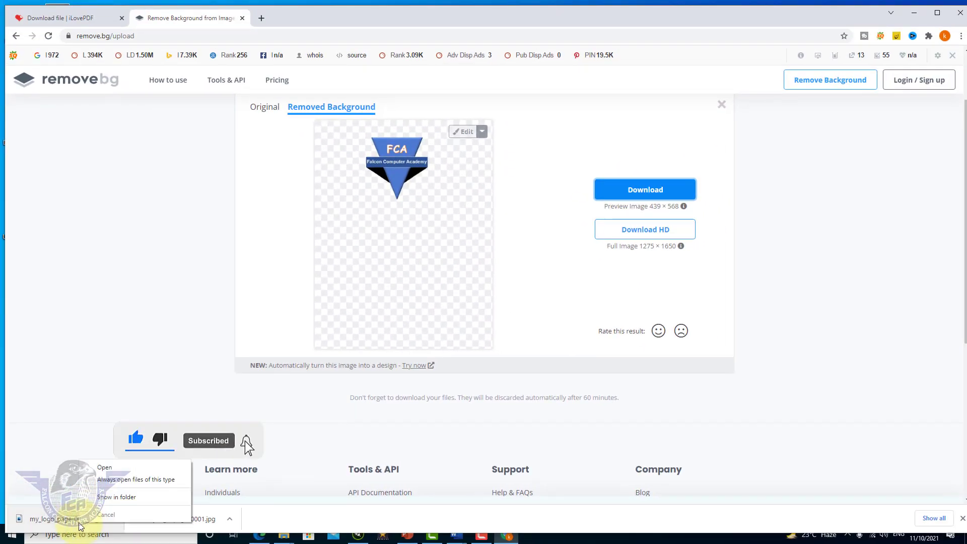
left_click(113, 499)
Move my_logo_page-0001-removebg-preview.png from Downloads onto the desktop
right_click(433, 200)
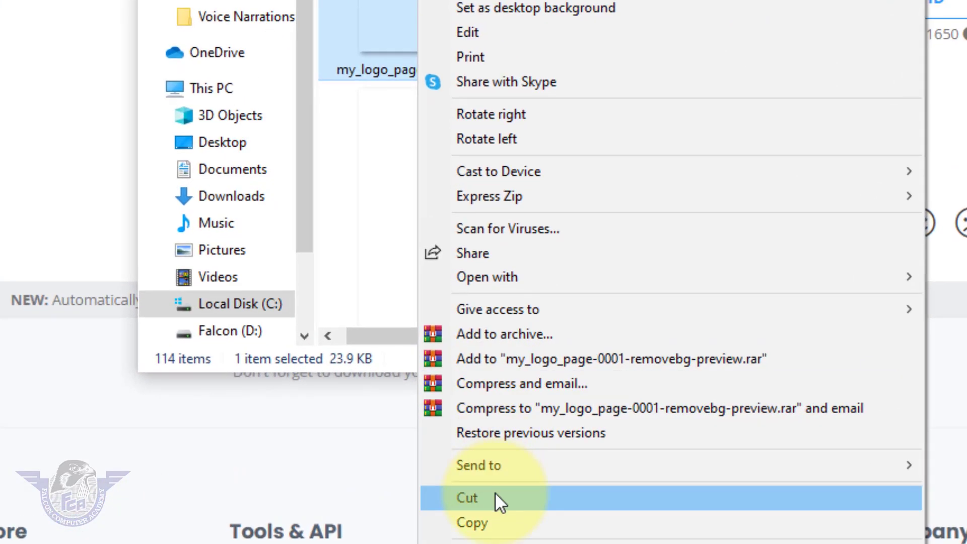
left_click(493, 497)
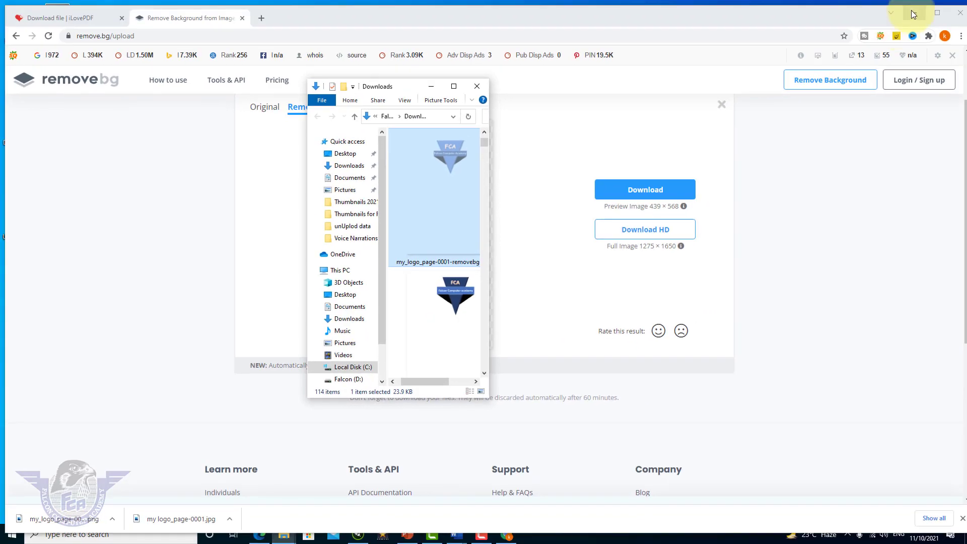
left_click(910, 14)
right_click(425, 198)
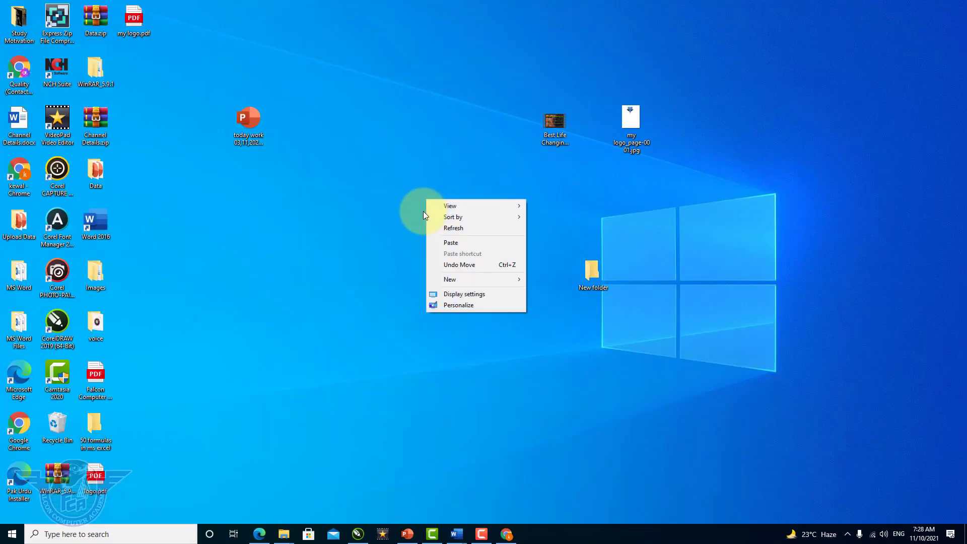
left_click(462, 243)
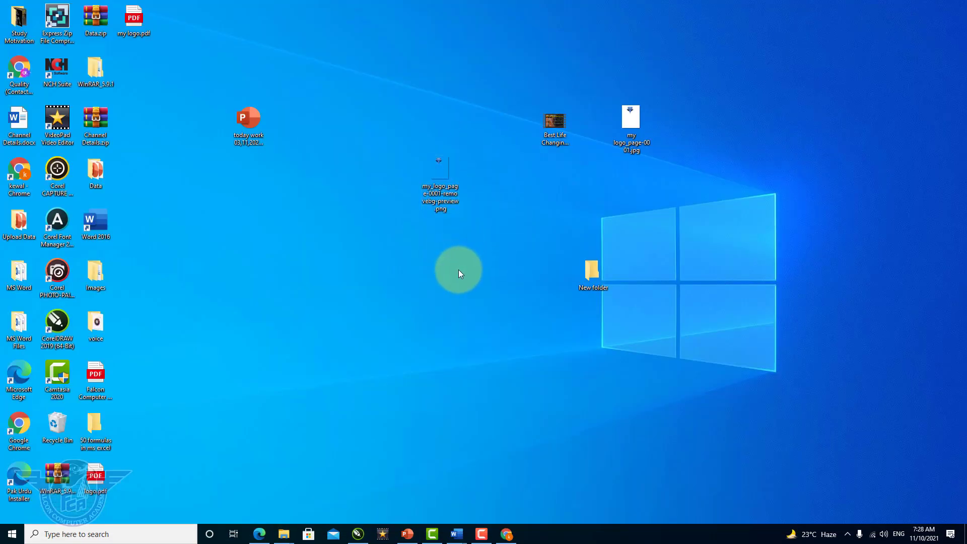
Check the transparent FCA logo PNG in Photos, then close Photos
double_click(442, 169)
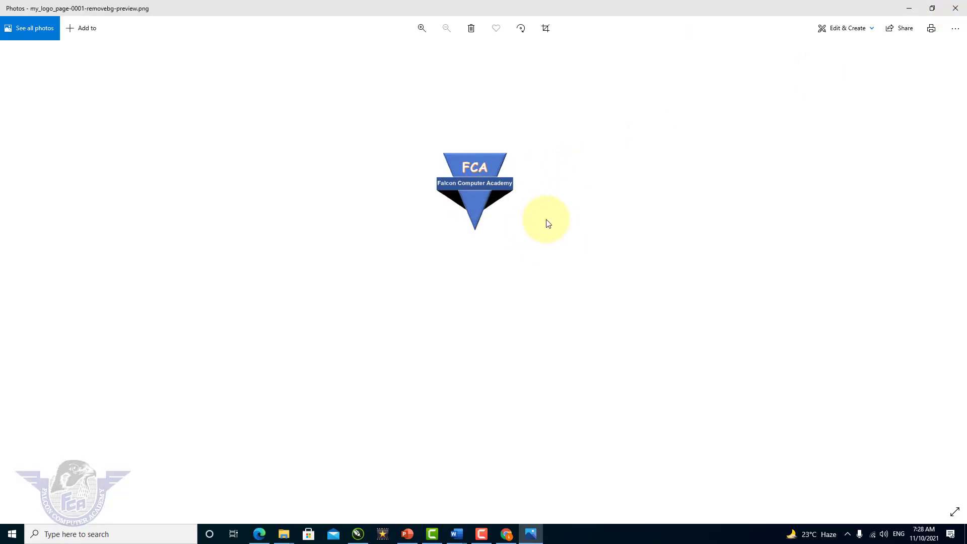
left_click(957, 12)
mouse_move(455, 533)
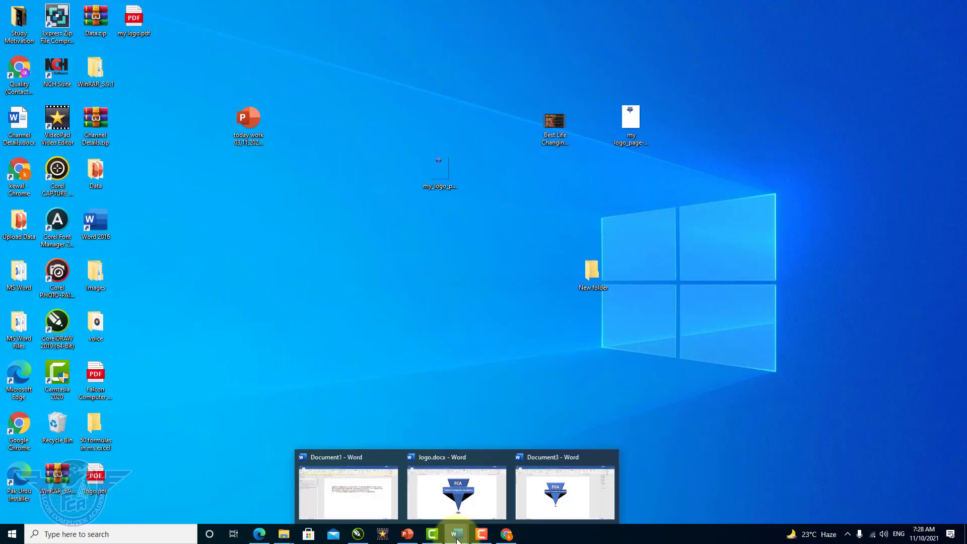
From the logo.docx window, create a new blank Word document
left_click(480, 507)
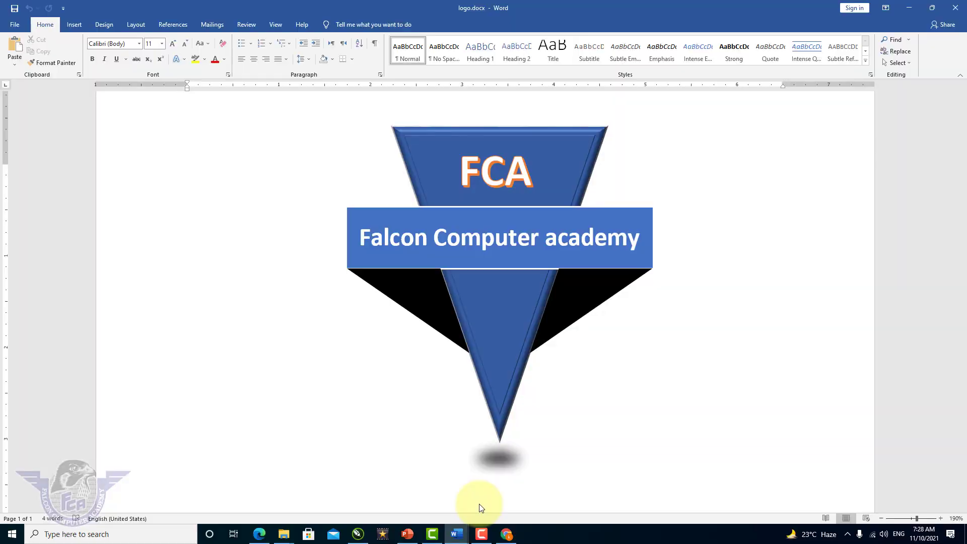
left_click(16, 27)
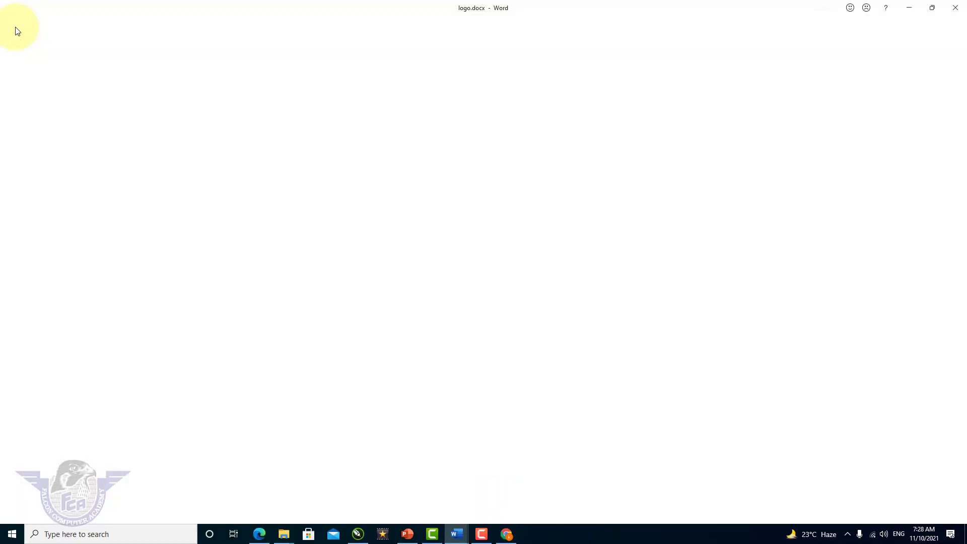
left_click(31, 76)
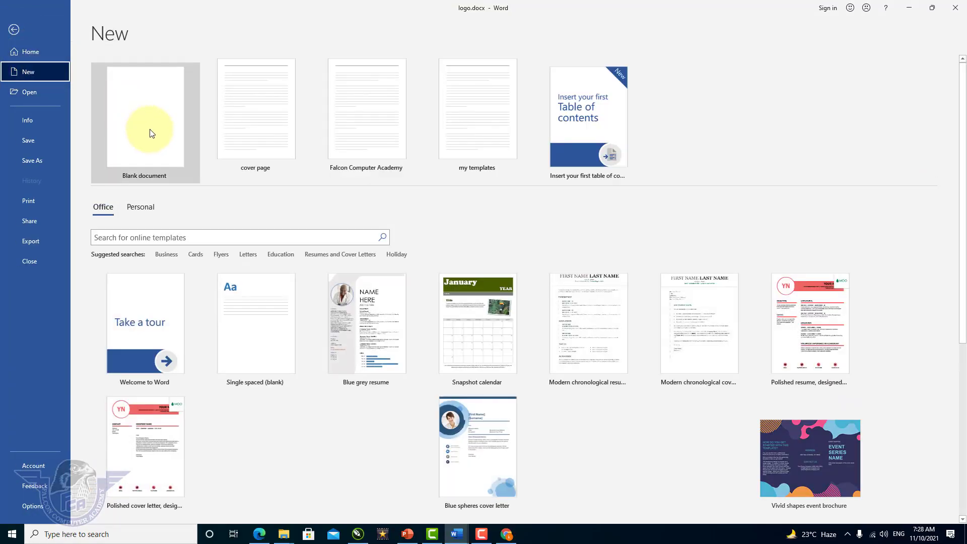
left_click(150, 133)
Start inserting a picture from this device and browse the Falcon (D:) drive
left_click(77, 26)
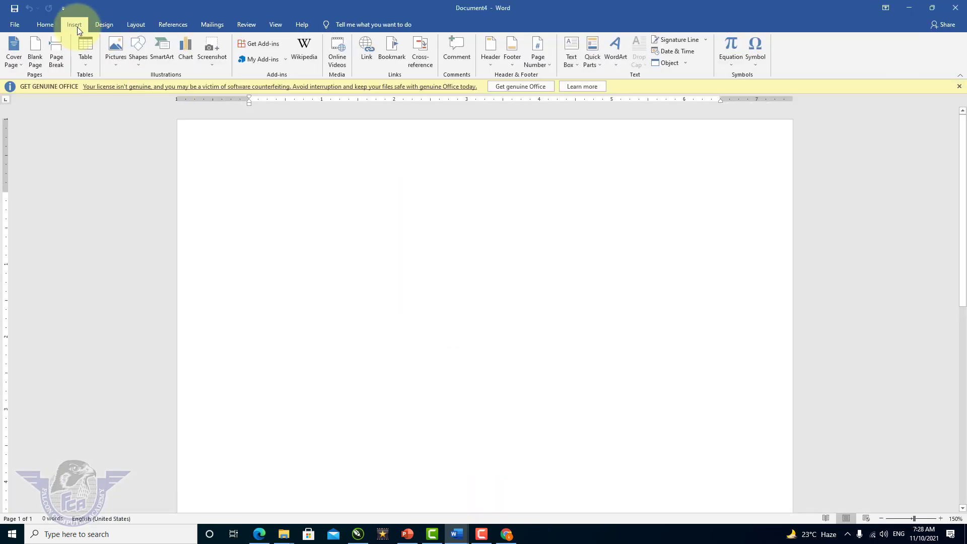
left_click(116, 50)
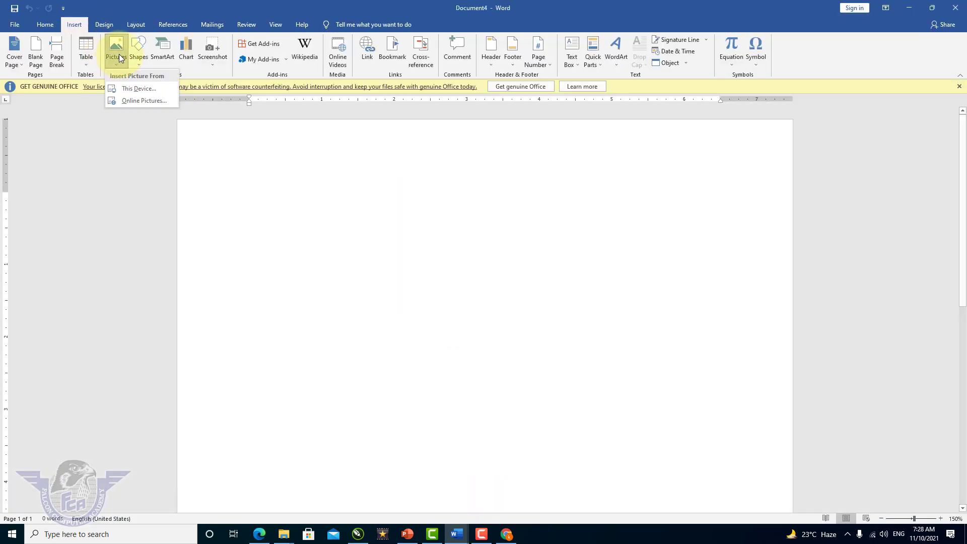
left_click(138, 89)
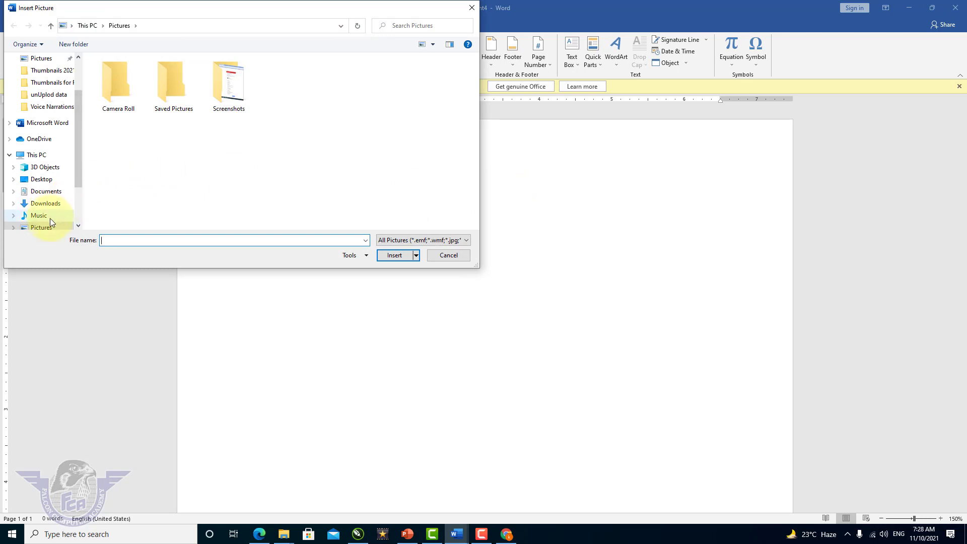
left_click_drag(79, 158, 73, 192)
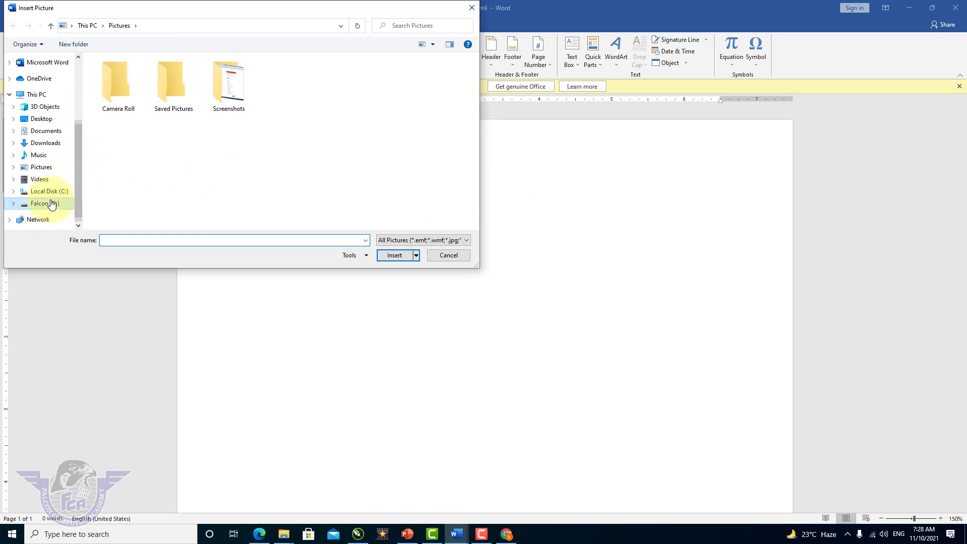
left_click(52, 203)
left_click(126, 195)
scroll(123, 214, "down", 2)
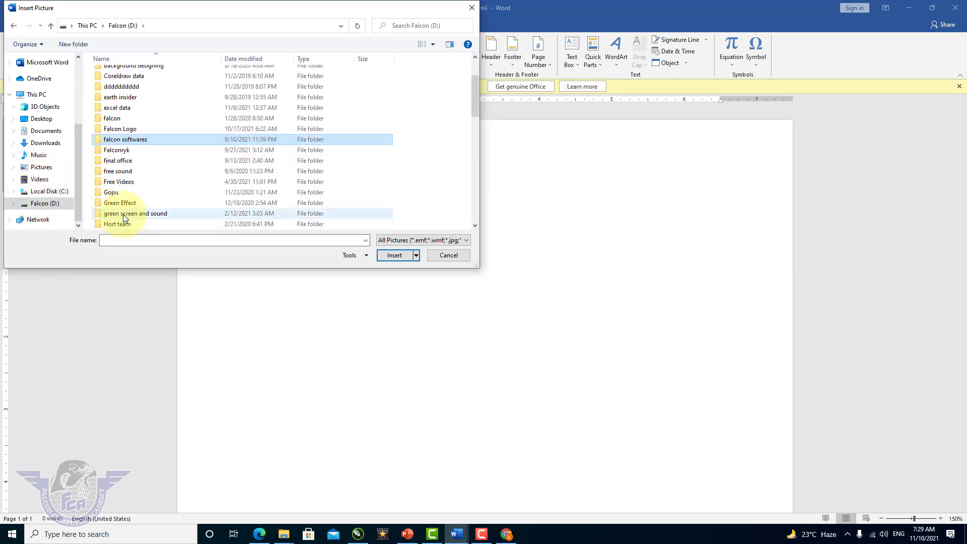
scroll(123, 214, "down", 5)
scroll(123, 214, "down", 5)
Insert akhrat.jpg from the wallpaper 2020 folder, wrapped In Front of Text
left_click(142, 193)
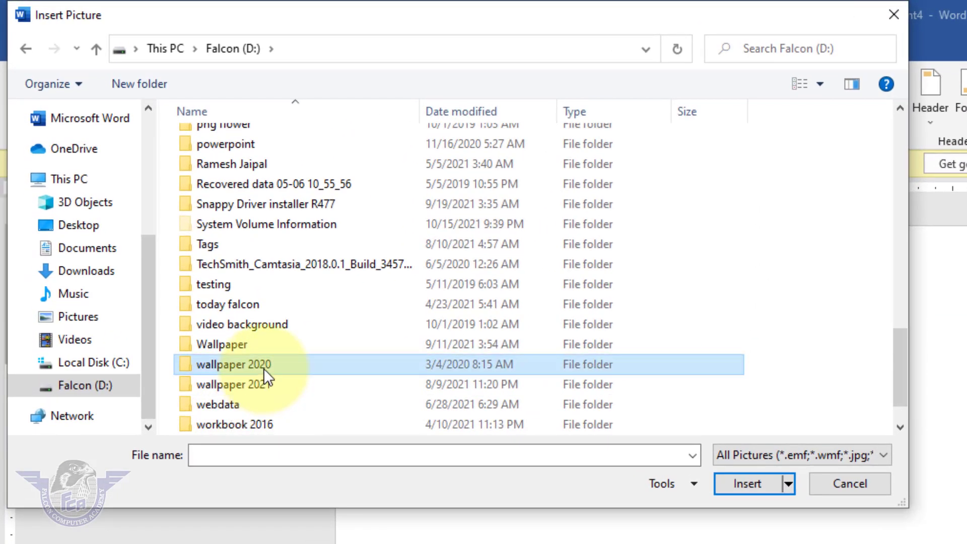
double_click(264, 367)
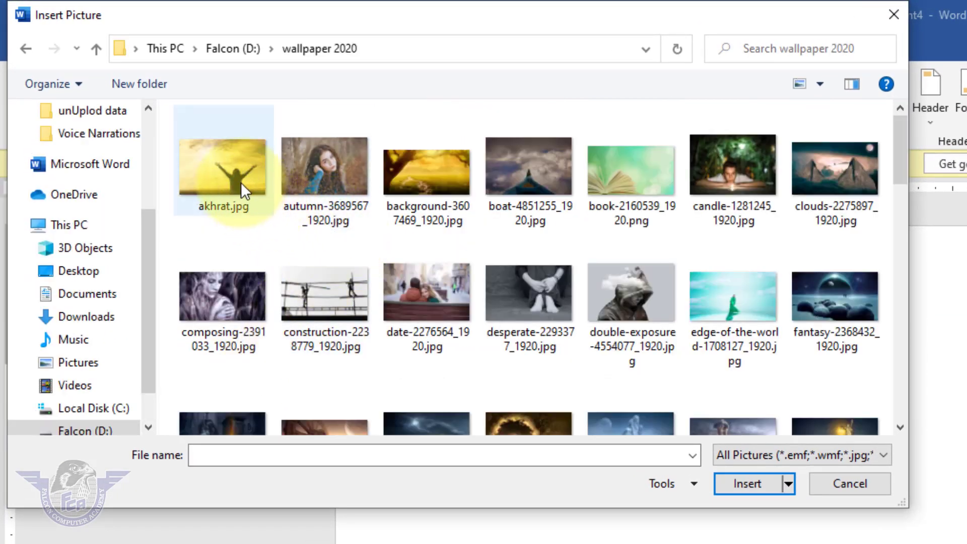
double_click(241, 183)
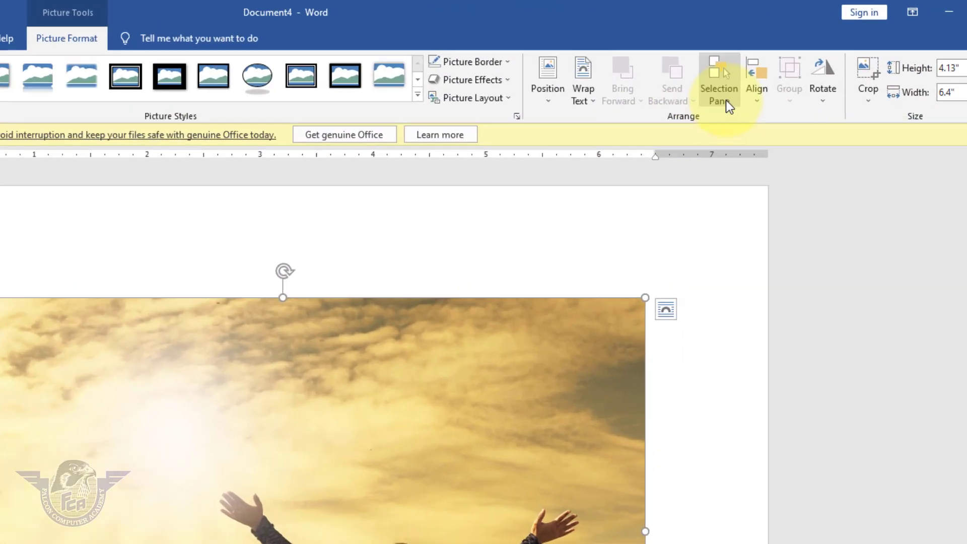
left_click(584, 99)
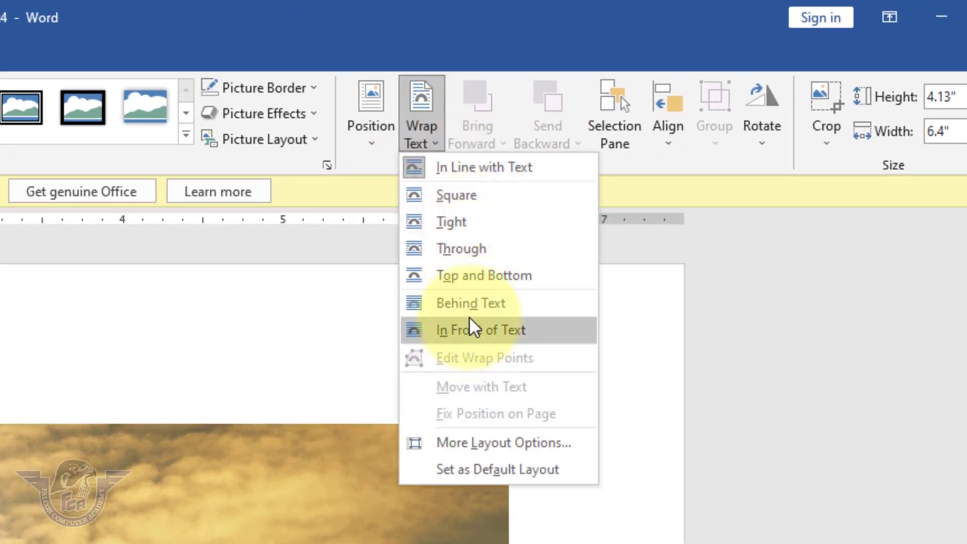
left_click(473, 330)
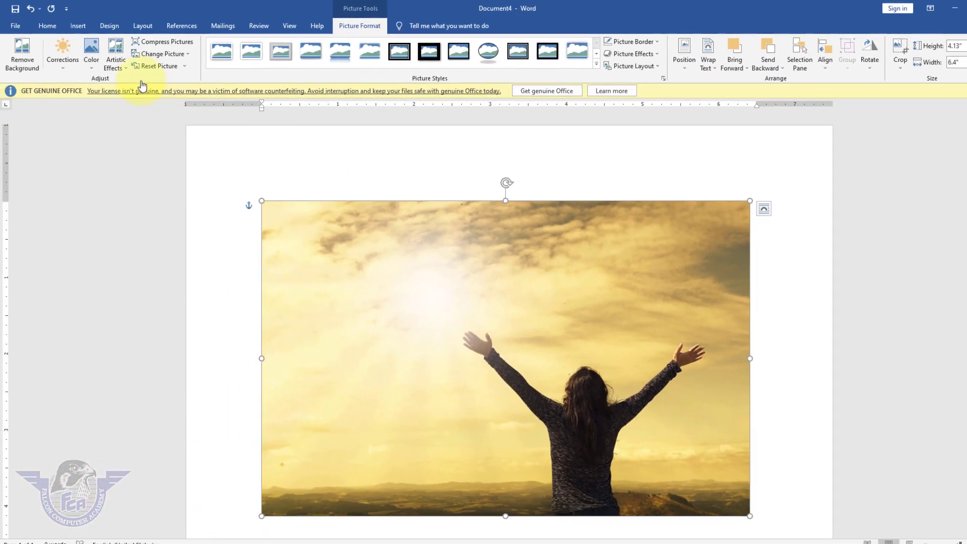
Insert my_logo_page-0001-removebg-preview.png from the Desktop, wrapped In Front of Text over the photo
left_click(77, 26)
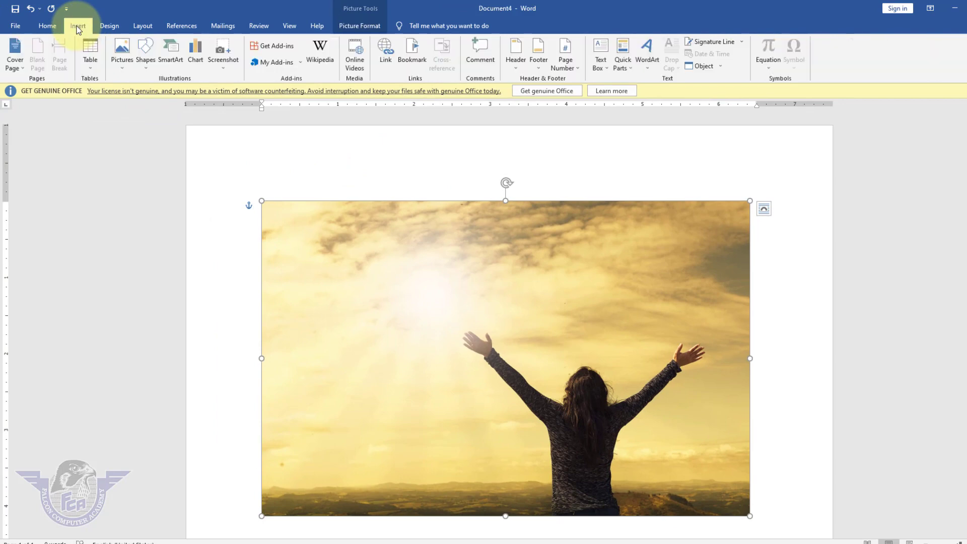
left_click(122, 51)
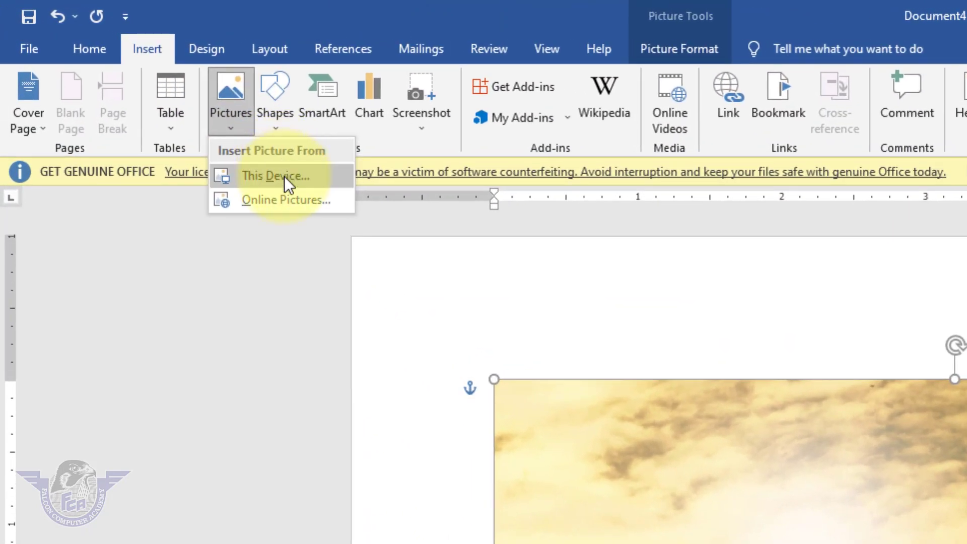
left_click(262, 167)
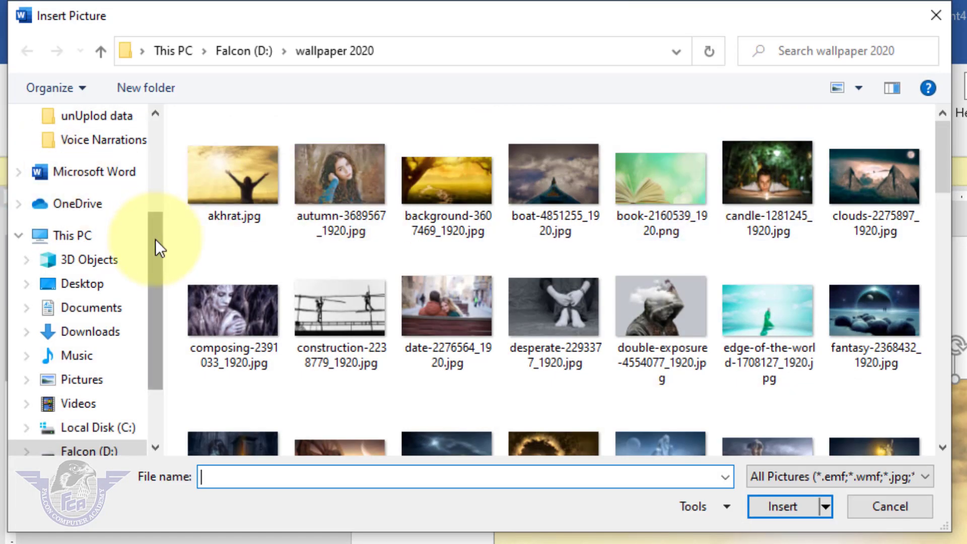
left_click_drag(155, 240, 167, 146)
left_click(74, 160)
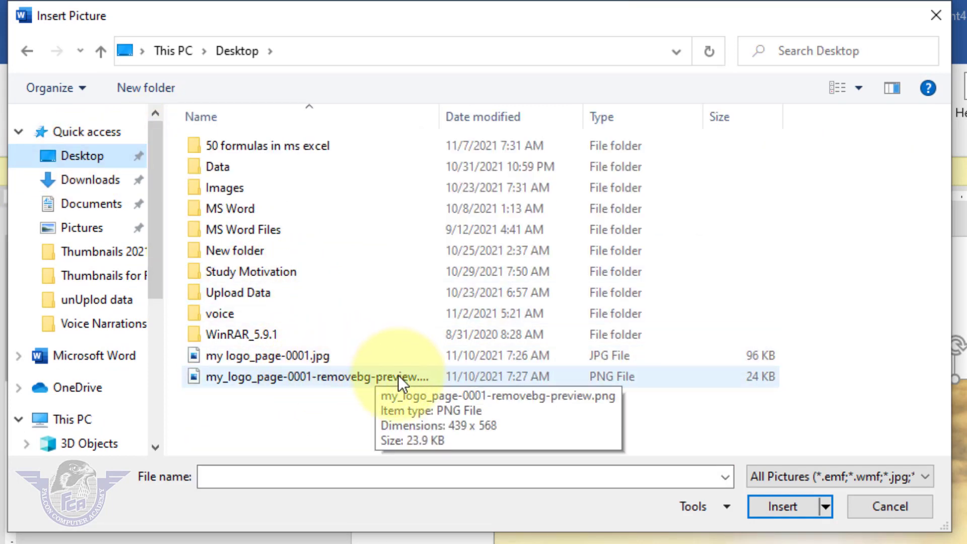
left_click(368, 381)
left_click(786, 508)
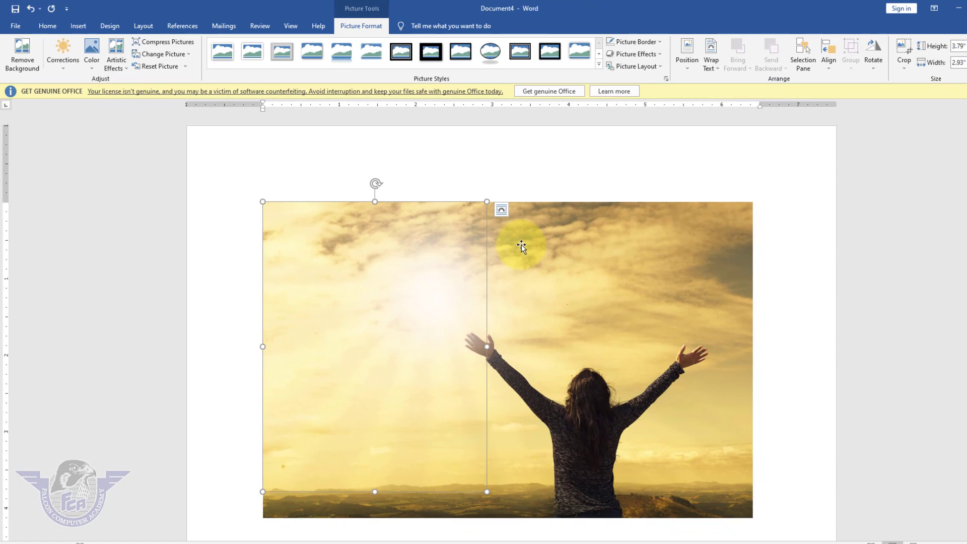
left_click(716, 68)
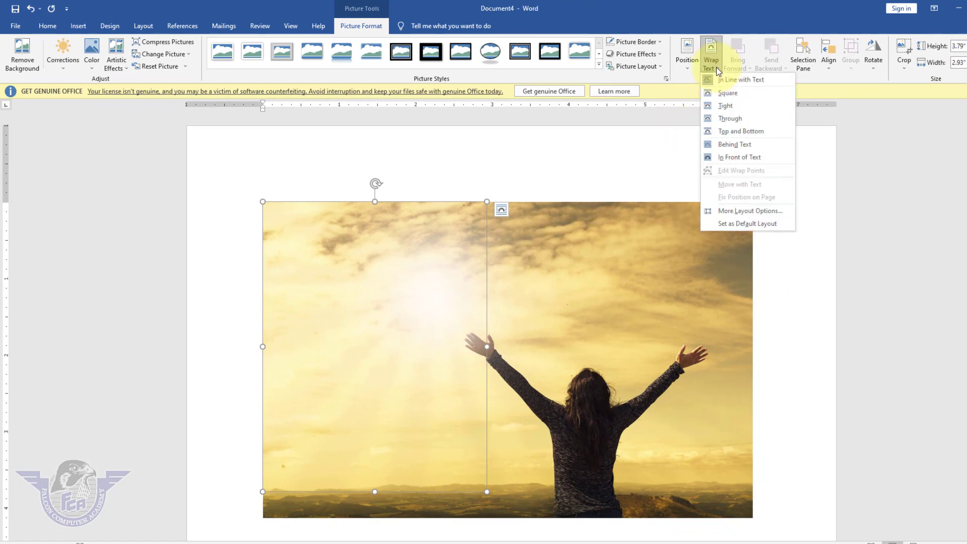
left_click(734, 159)
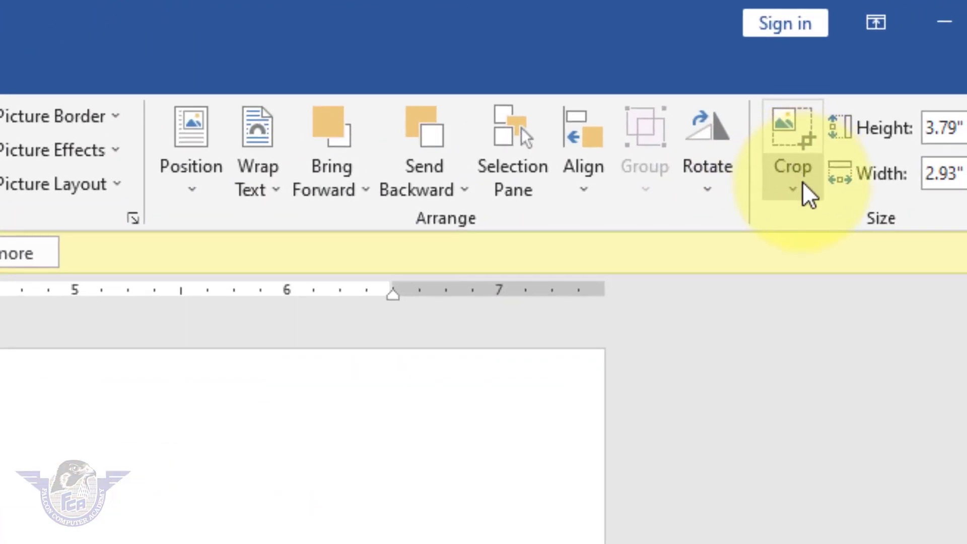
Crop the logo tightly around the FCA emblem
left_click(904, 69)
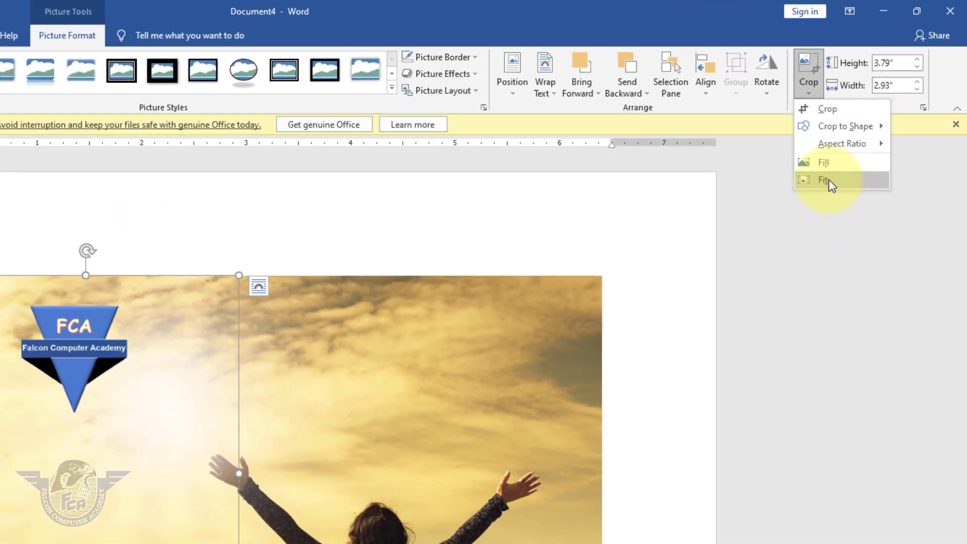
left_click(735, 311)
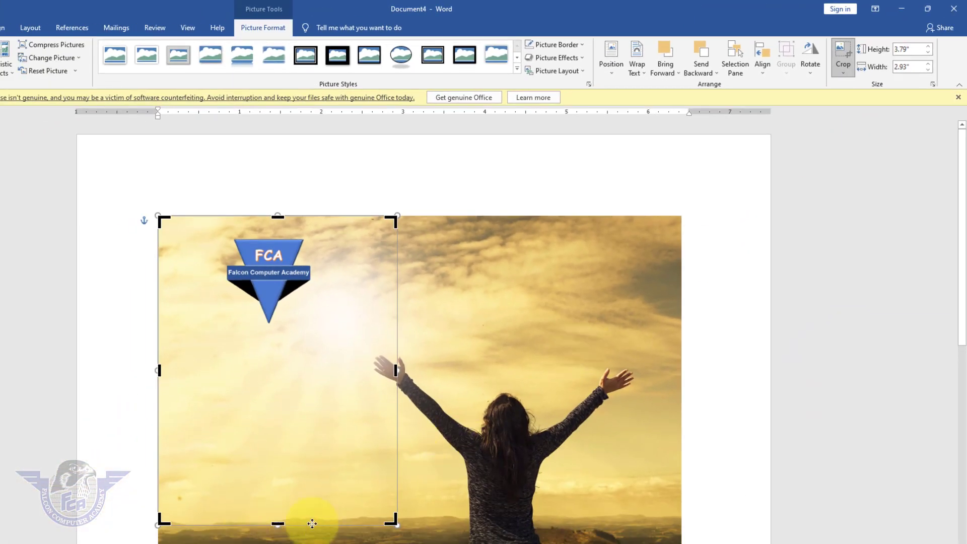
left_click_drag(387, 510, 317, 326)
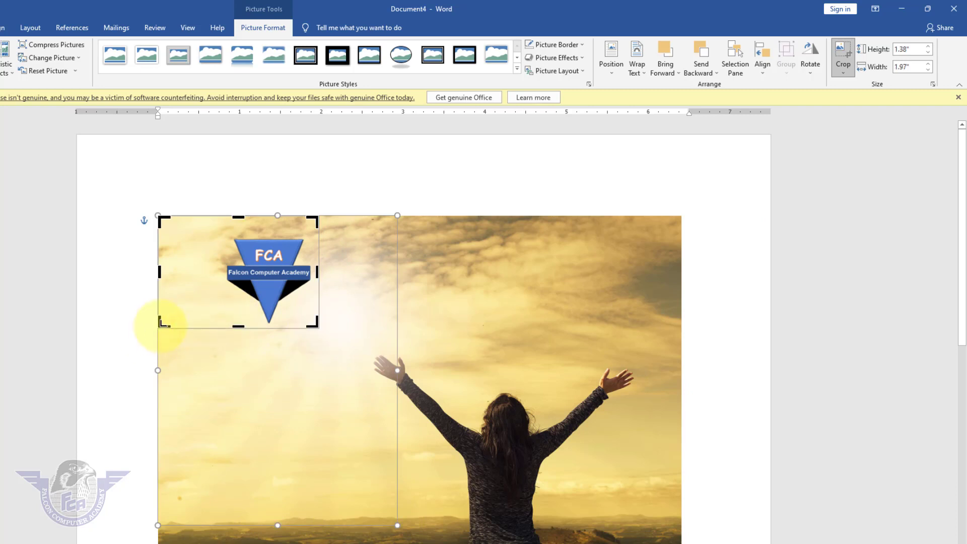
left_click(166, 323)
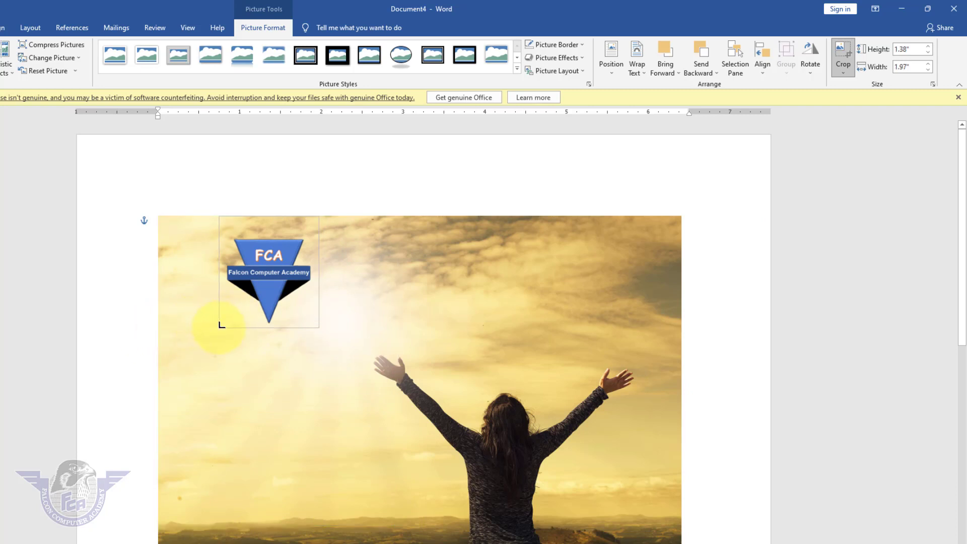
left_click(323, 173)
Shrink the logo to about 0.87 by 0.78 inches and place it top-right
left_click_drag(273, 295, 240, 335)
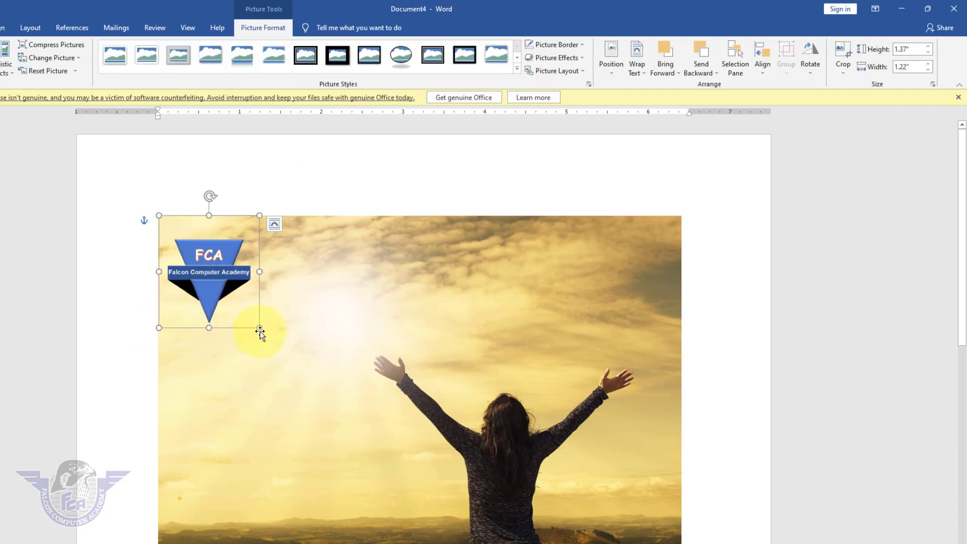
left_click_drag(260, 328, 223, 287)
left_click_drag(191, 251, 706, 256)
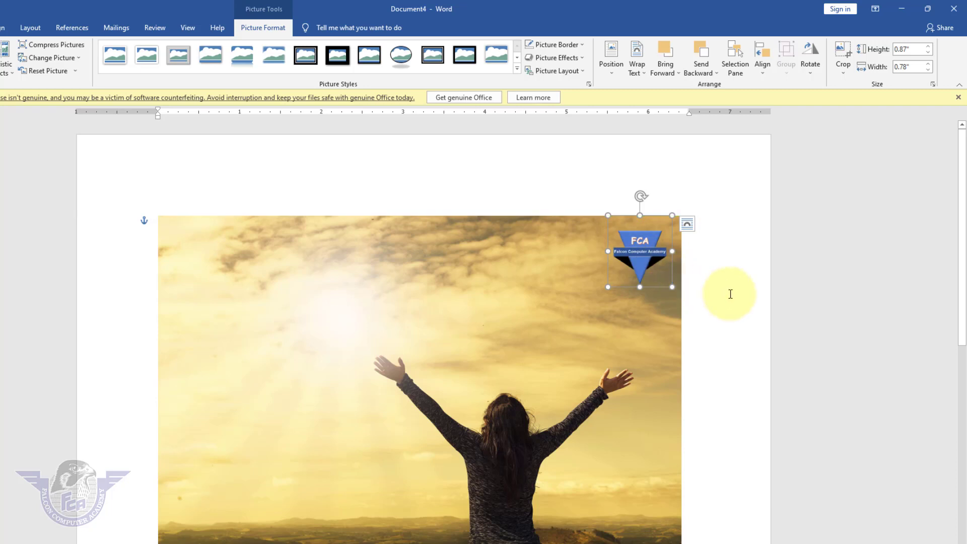
left_click(730, 294)
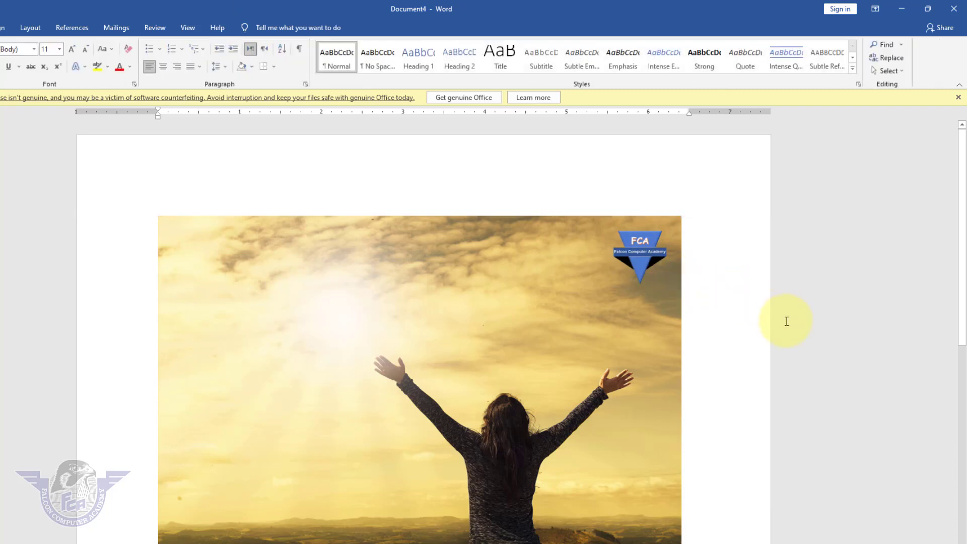